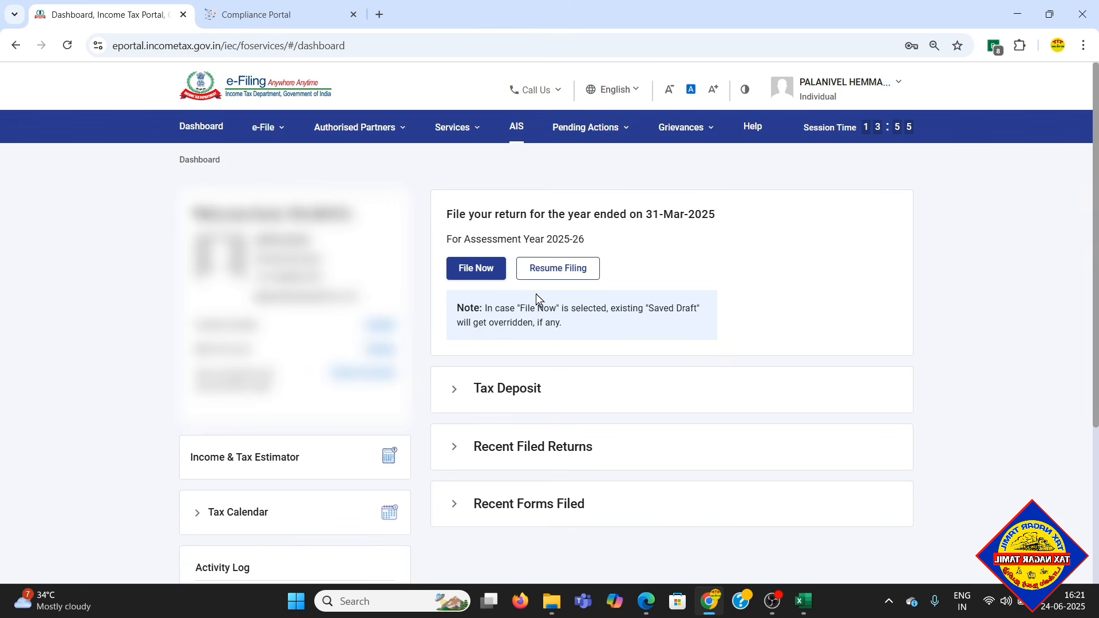
- Start a new online income tax return for assessment year 2025-26 and continue with the Individual status
left_click(450, 268)
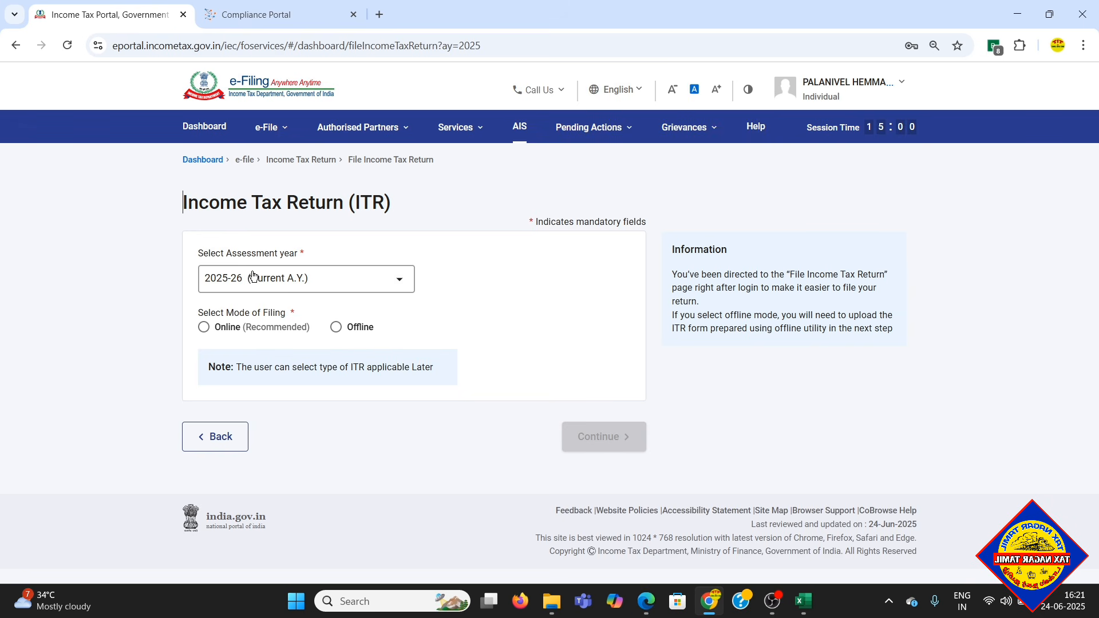
left_click(204, 327)
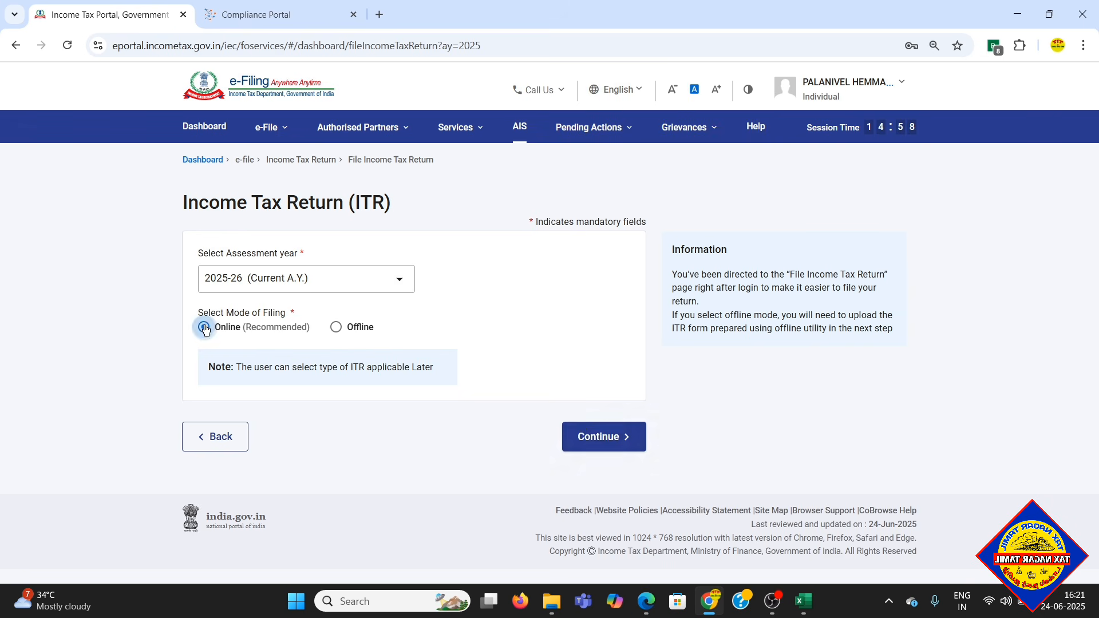
left_click(580, 431)
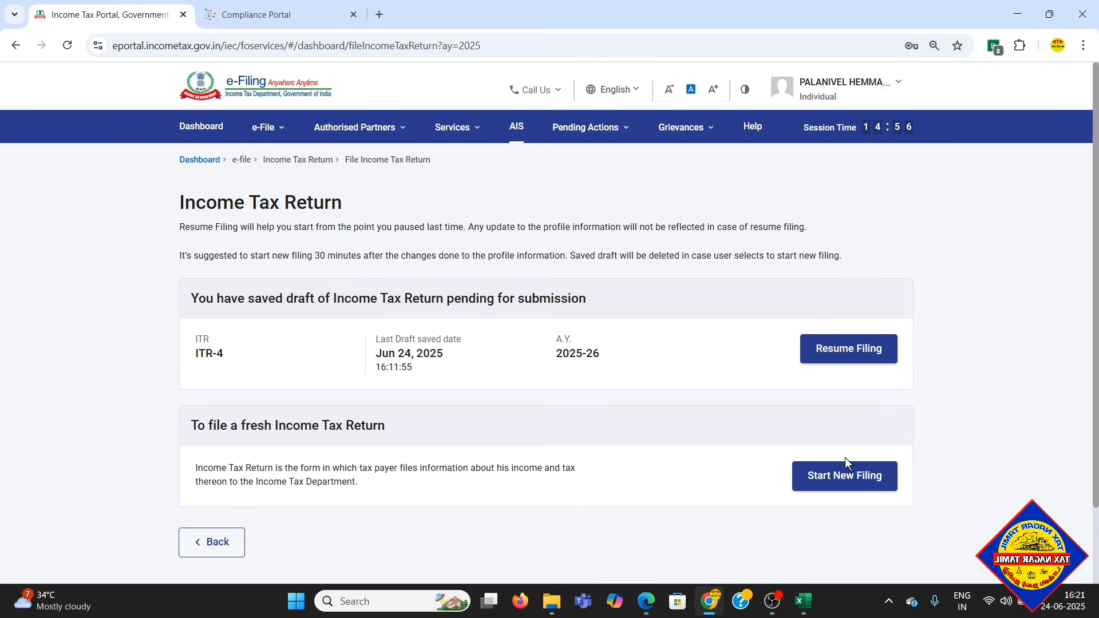
left_click(847, 478)
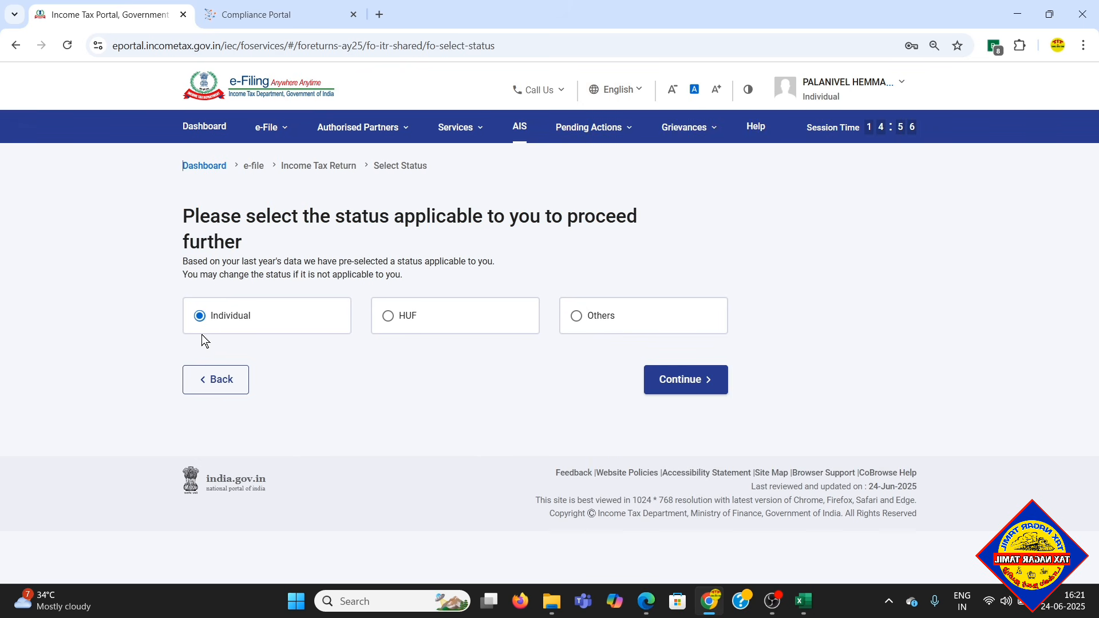
left_click(699, 379)
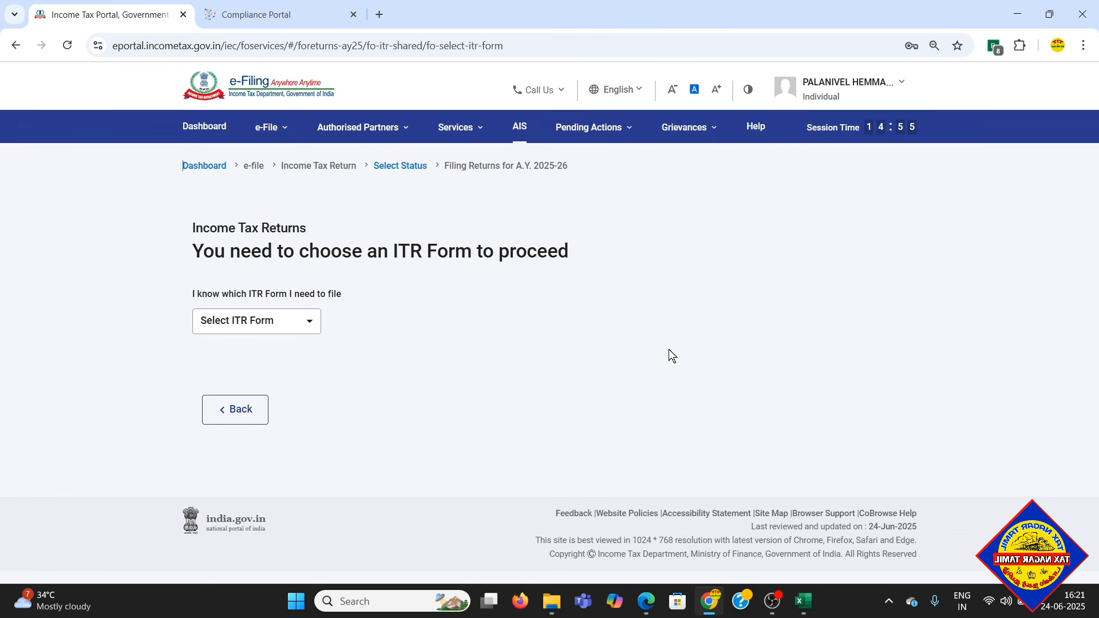
- Choose the ITR-4 form, proceed with it, acknowledge the tax regime notice and get started on the return
left_click(252, 322)
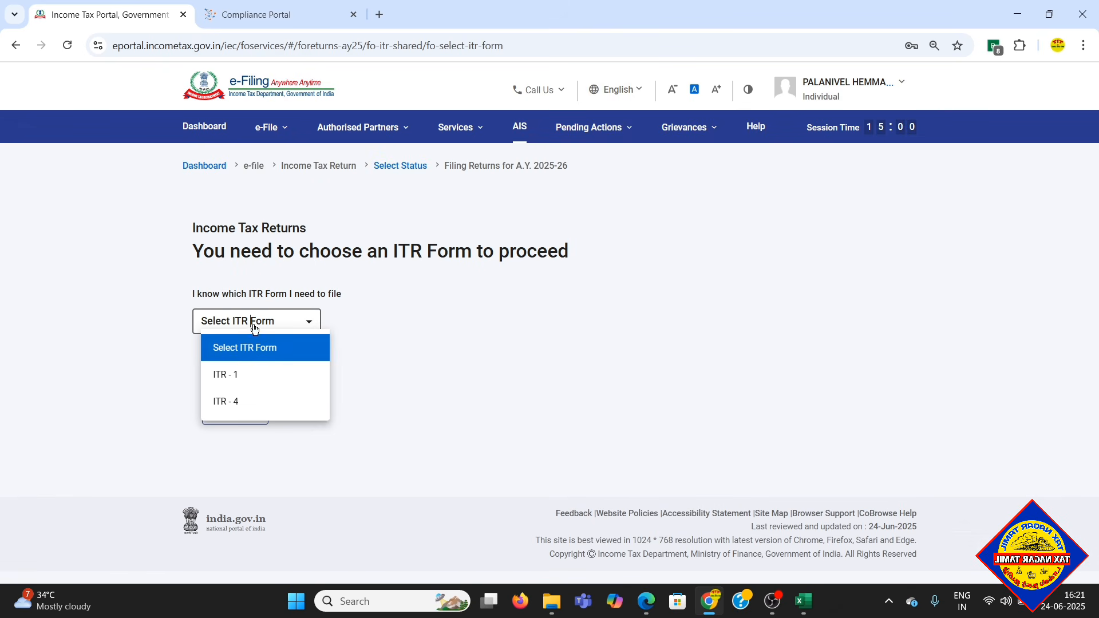
left_click(246, 402)
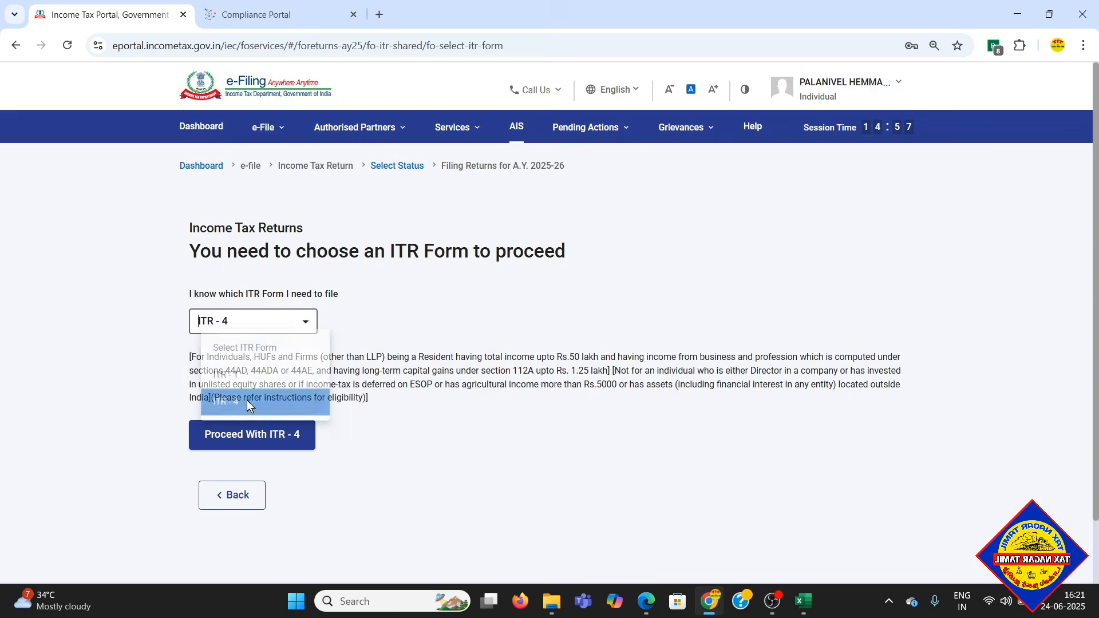
left_click(284, 438)
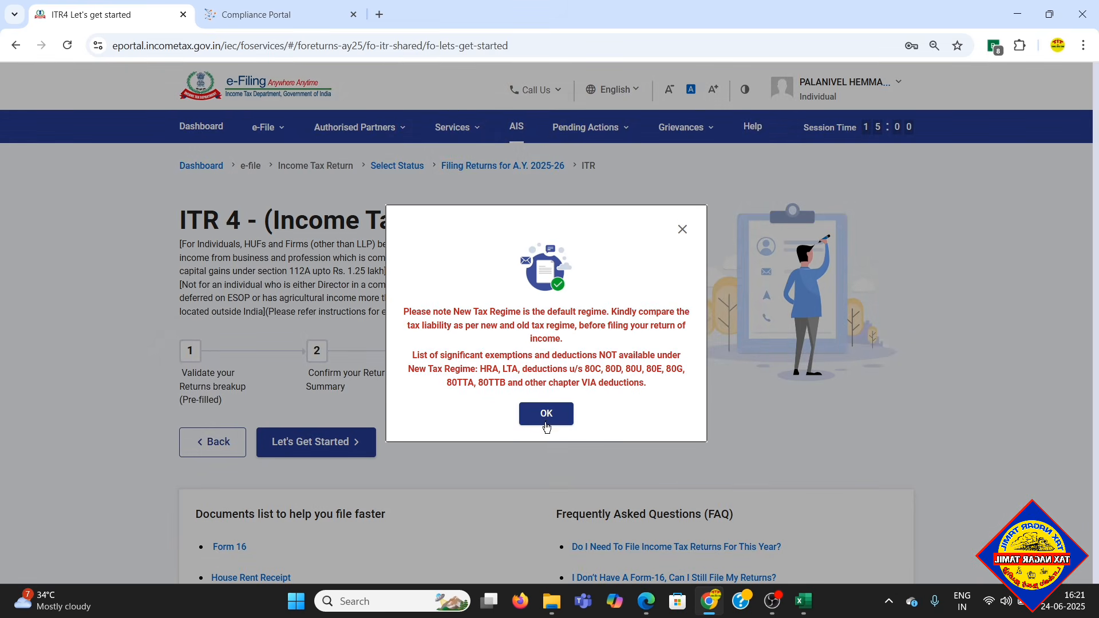
left_click(546, 414)
scroll(446, 372, "down", 3)
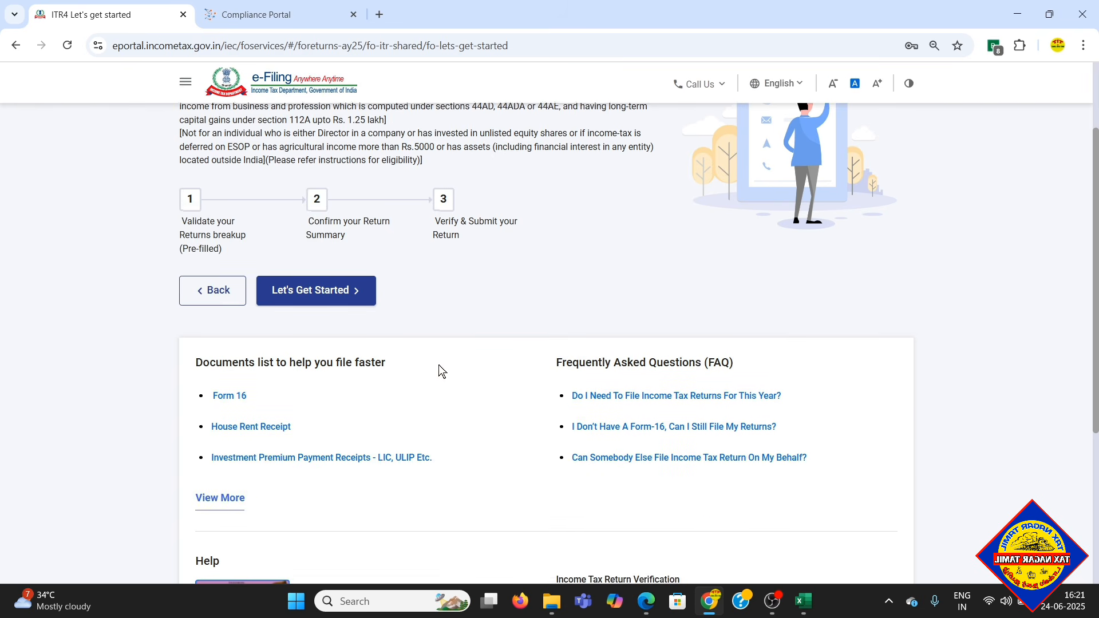
left_click(331, 292)
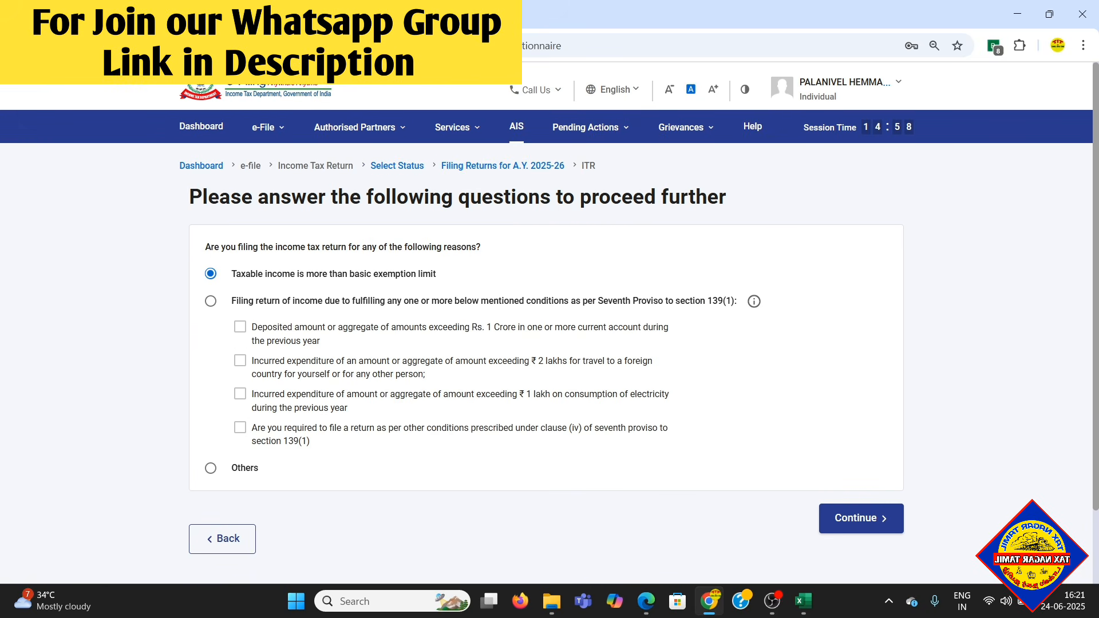
- Answer the filing reason question with Others, continue to the return summary and acknowledge the pre-filled data notice
left_click(210, 469)
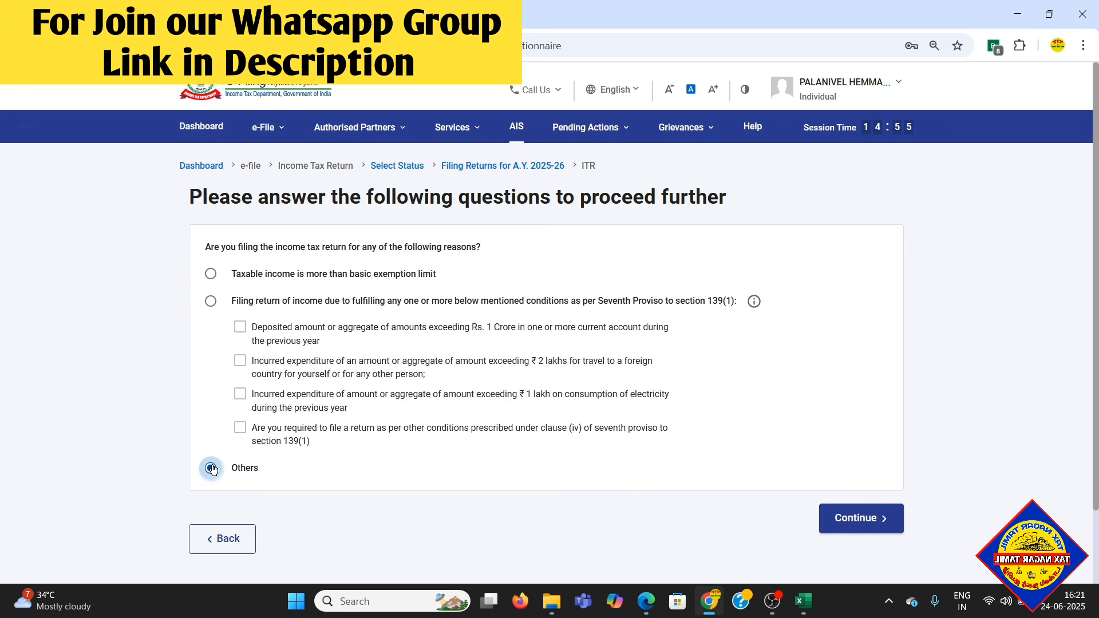
left_click(884, 518)
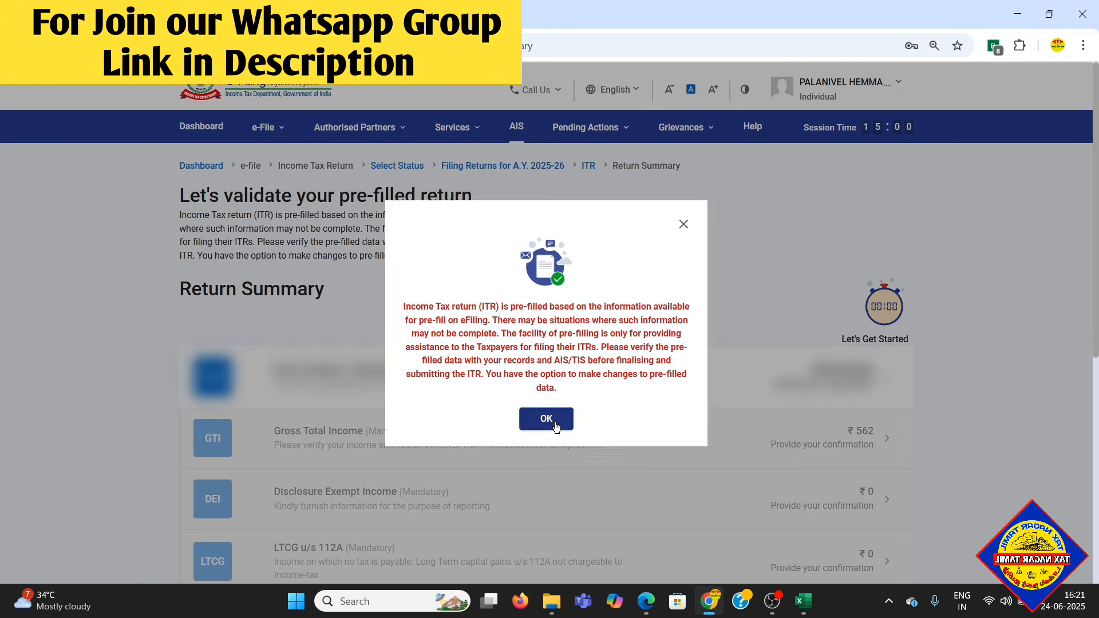
left_click(570, 420)
- Open the personal information section of the return and review the profile and contact details
scroll(829, 337, "down", 3)
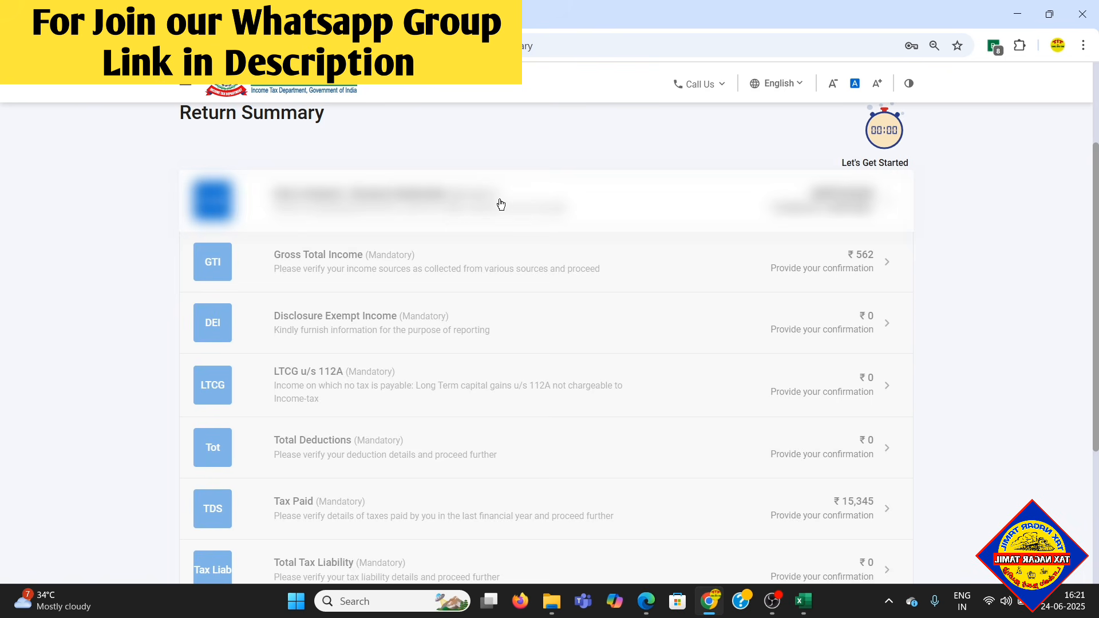
left_click(499, 201)
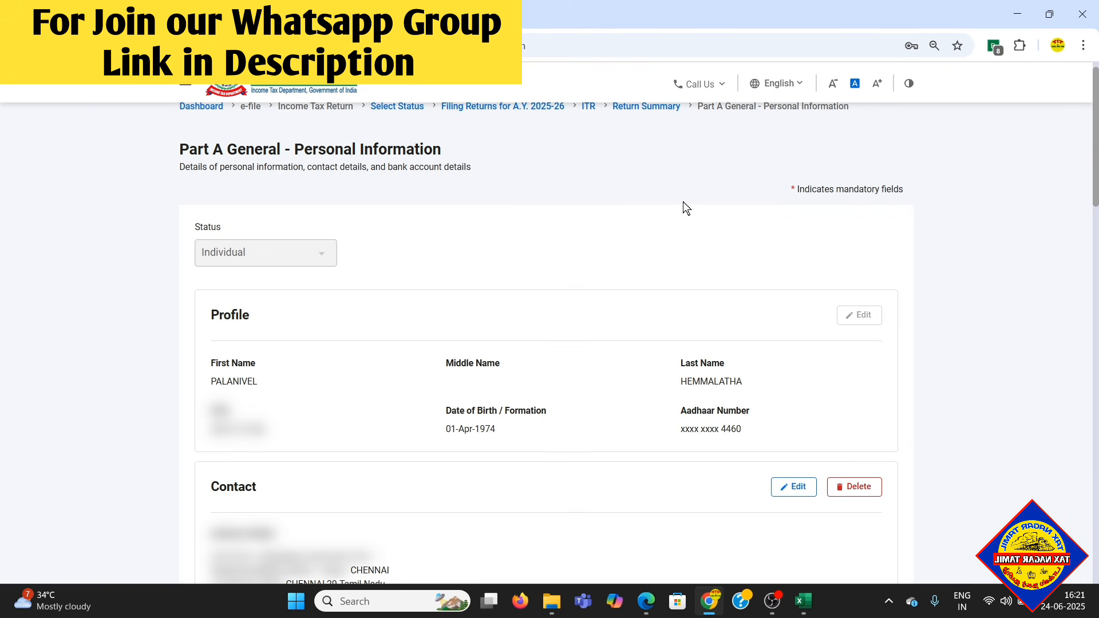
scroll(745, 202, "down", 2)
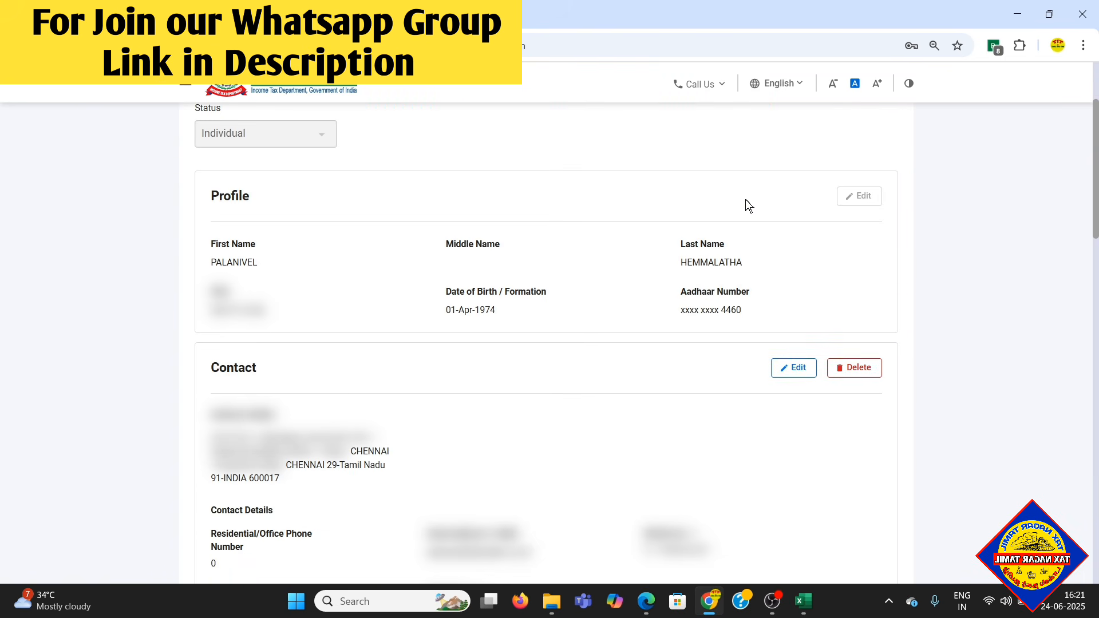
scroll(745, 199, "down", 5)
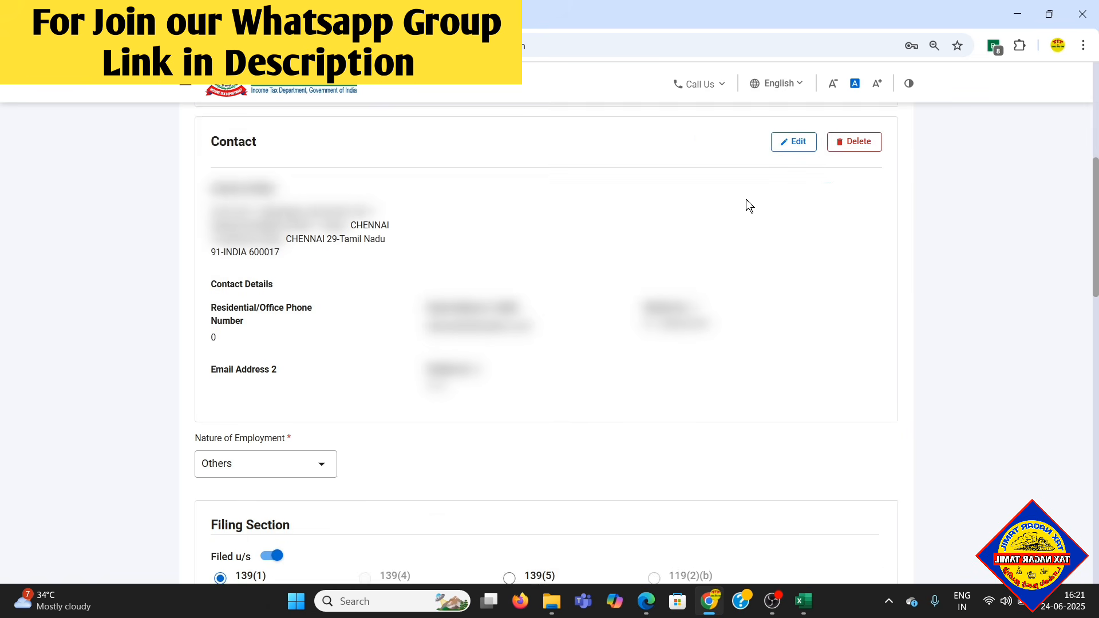
scroll(746, 203, "down", 2)
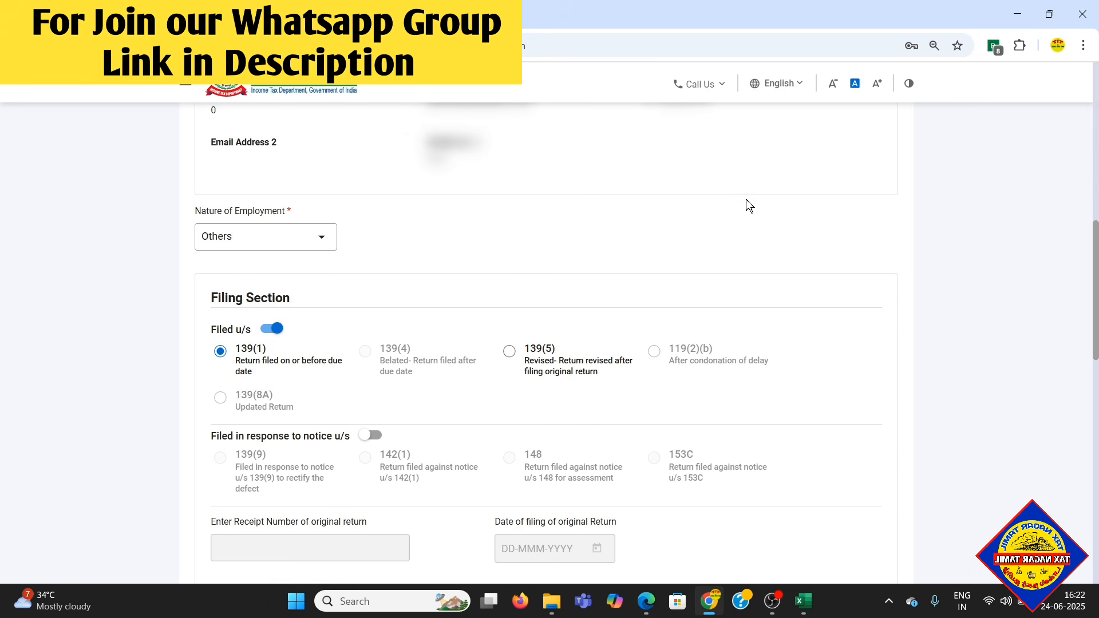
scroll(370, 200, "down", 2)
- Look through the nature of employment options and select Others
scroll(314, 191, "up", 2)
left_click(243, 236)
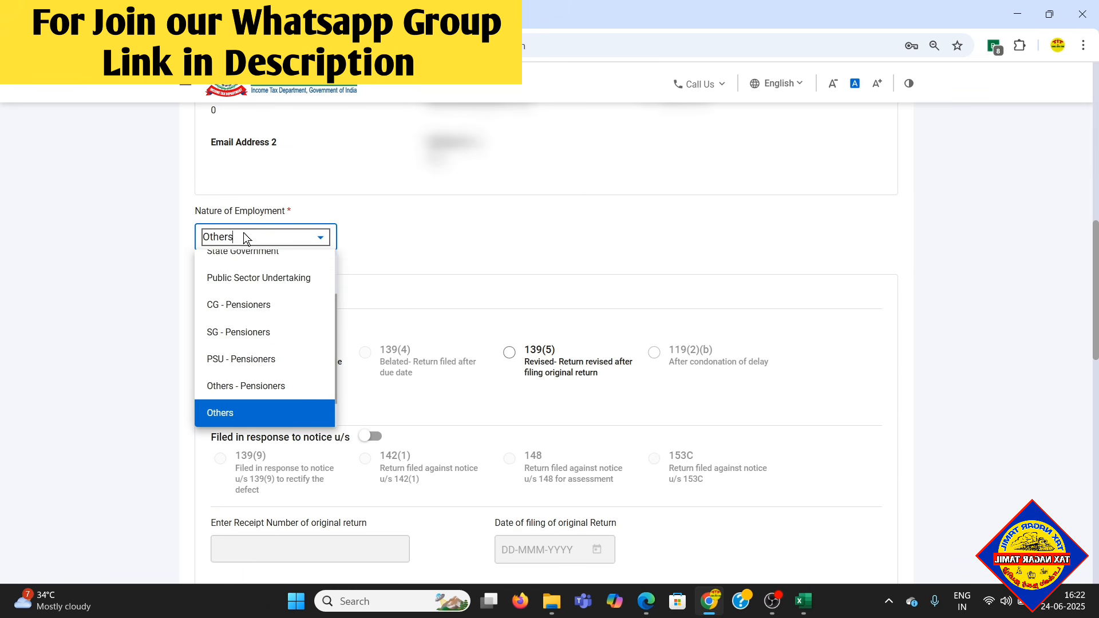
scroll(272, 316, "up", 3)
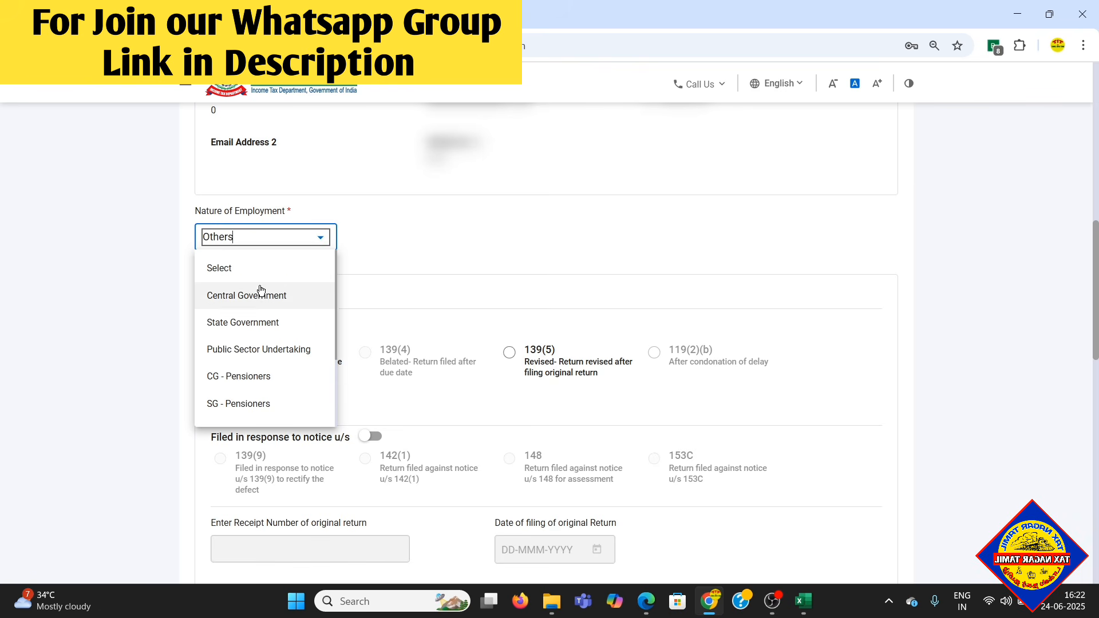
scroll(303, 346, "down", 2)
scroll(300, 341, "down", 1)
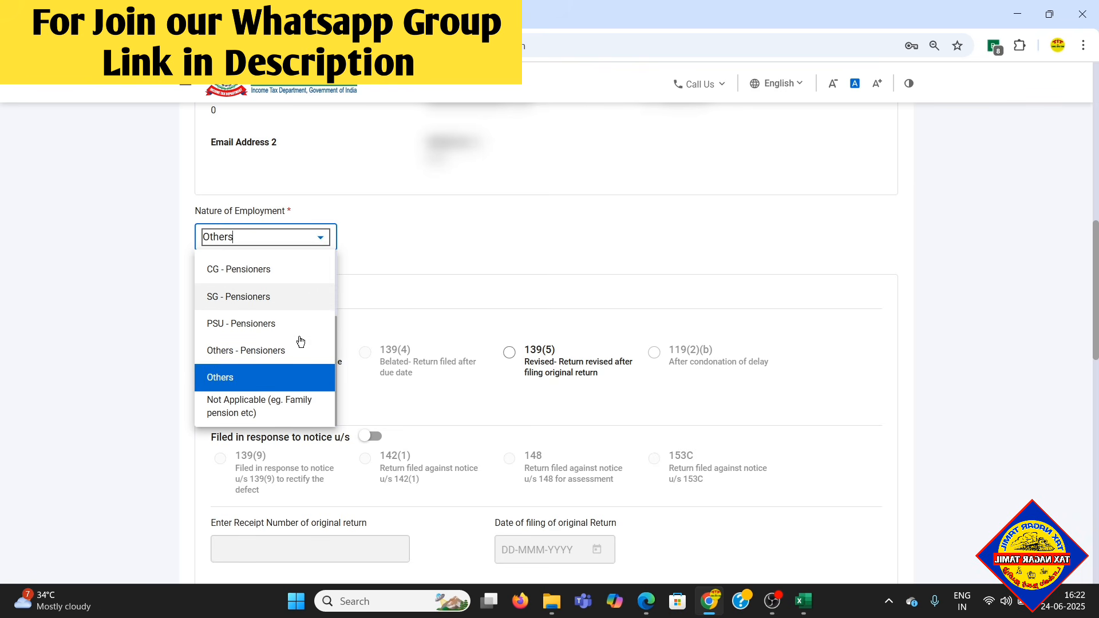
left_click(247, 380)
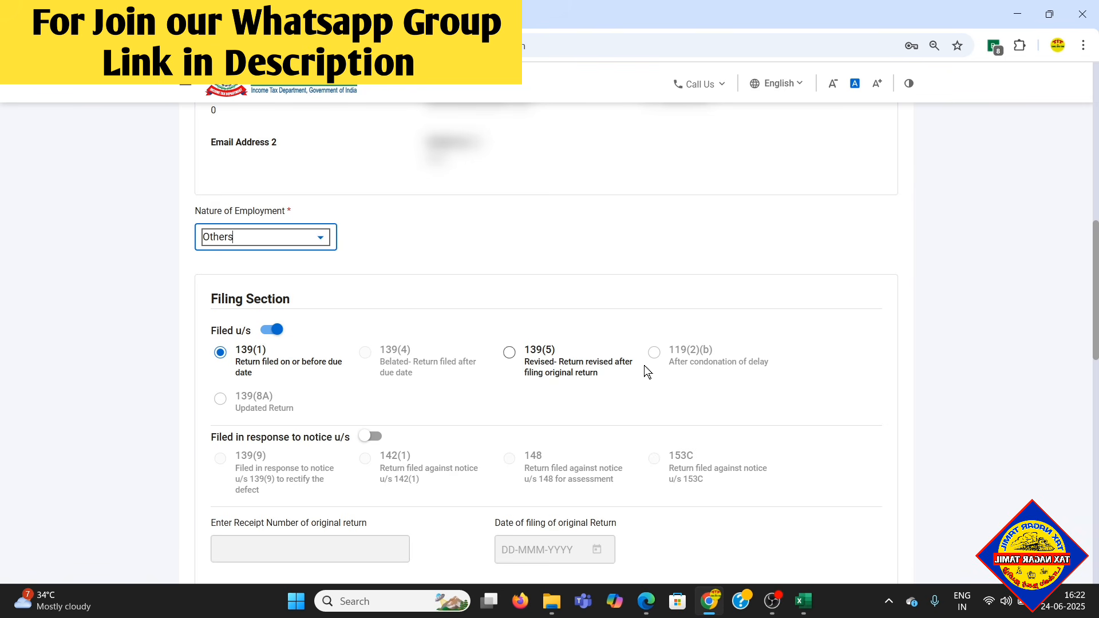
- In the filing section, answer No to question A23 on opting out of the new tax regime in Form 10-IEA in AY 2024-25
scroll(368, 422, "down", 2)
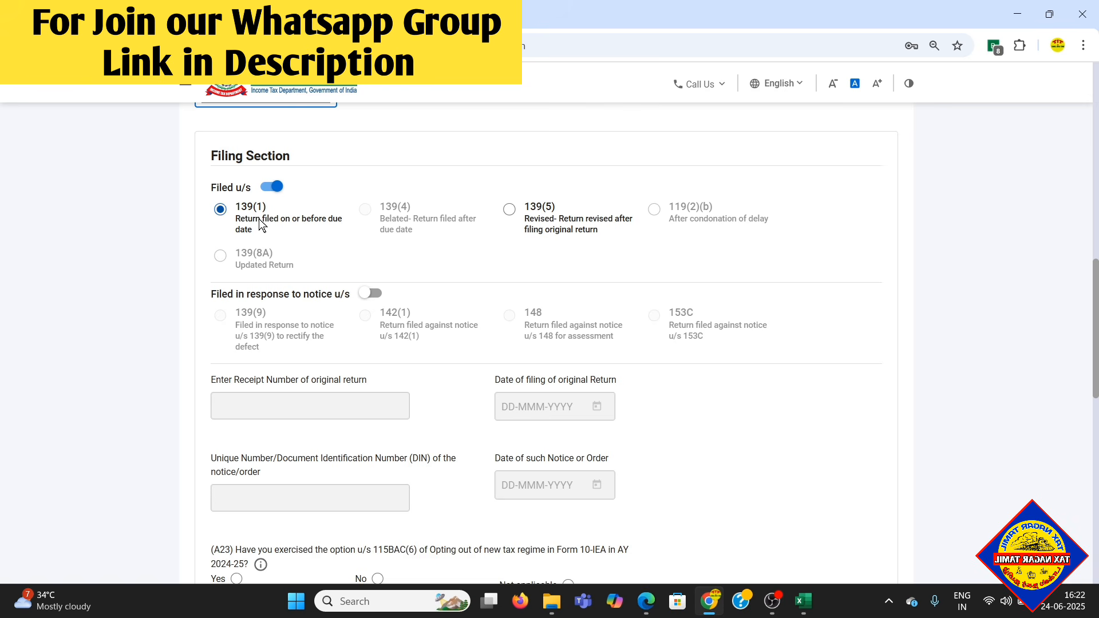
scroll(458, 352, "down", 2)
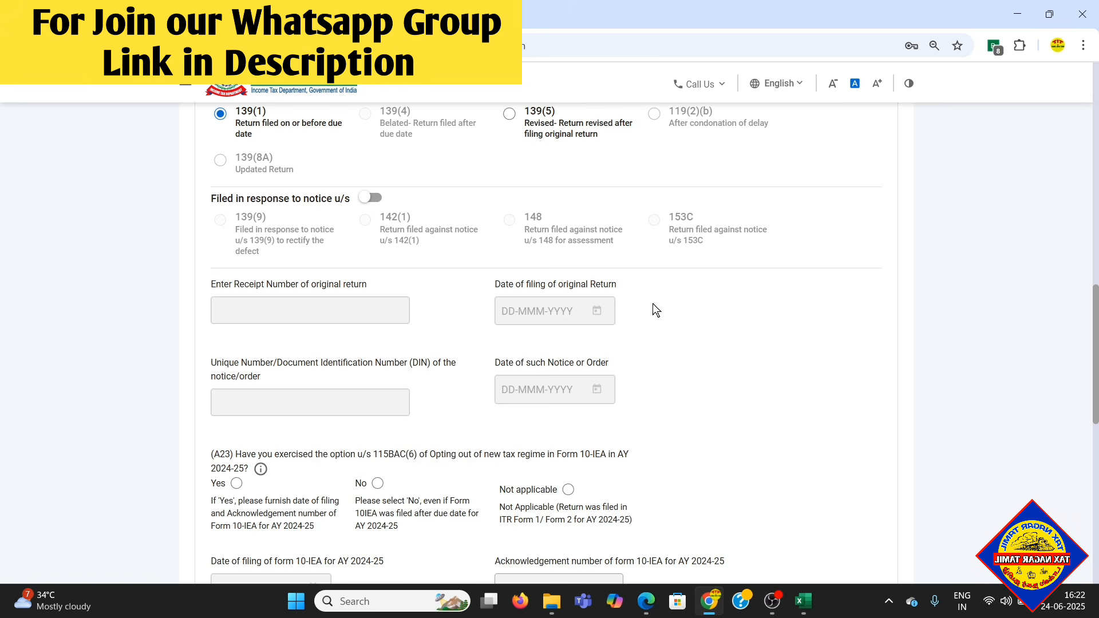
scroll(652, 303, "down", 5)
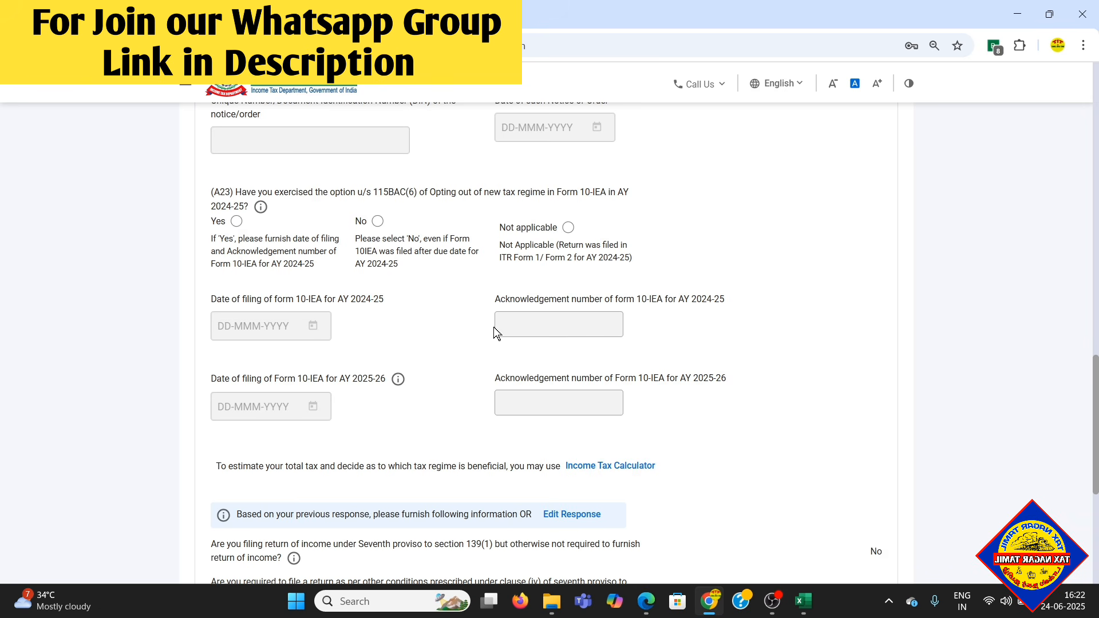
left_click_drag(300, 299, 324, 298)
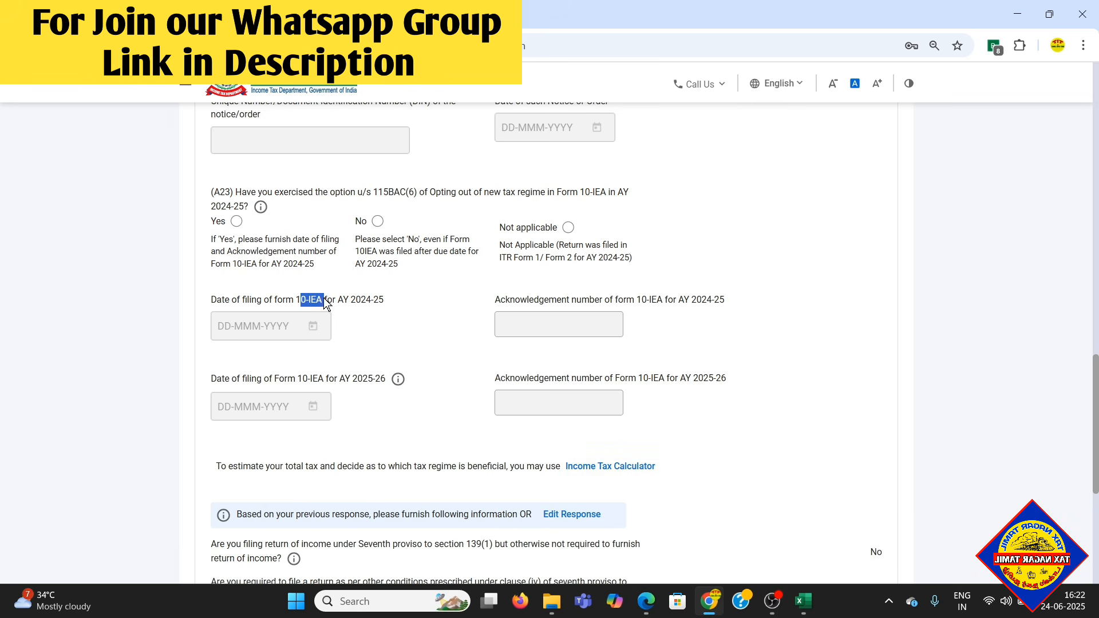
left_click(375, 326)
left_click(377, 221)
- Answer No to opting out of the New Tax Regime for the current assessment year and view the remaining filing questions
scroll(379, 240, "up", 14)
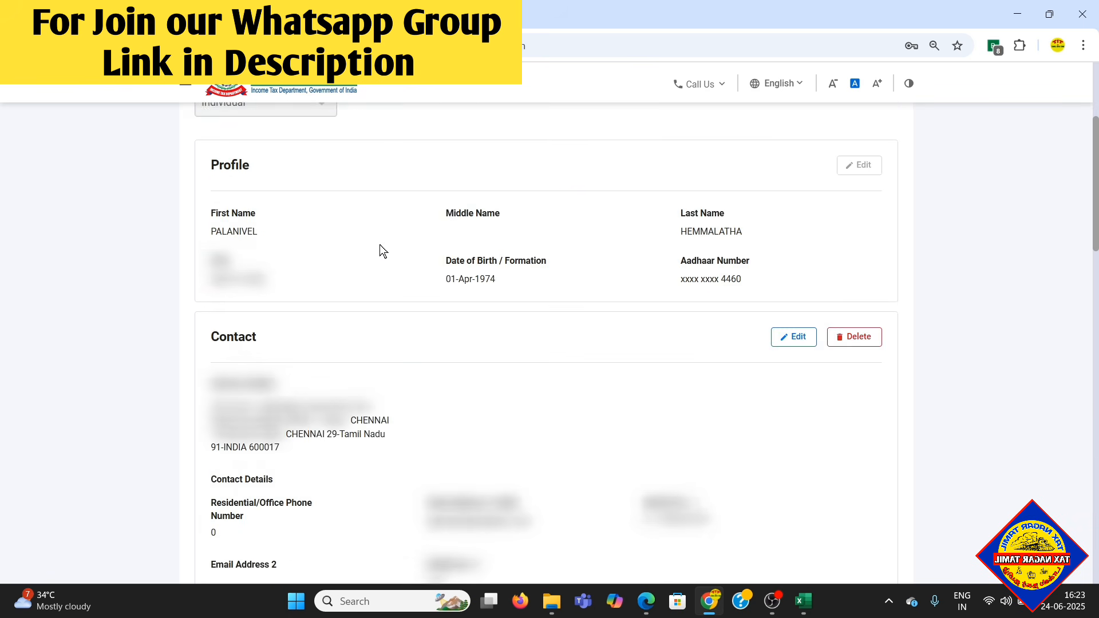
scroll(703, 394, "down", 13)
scroll(679, 368, "down", 4)
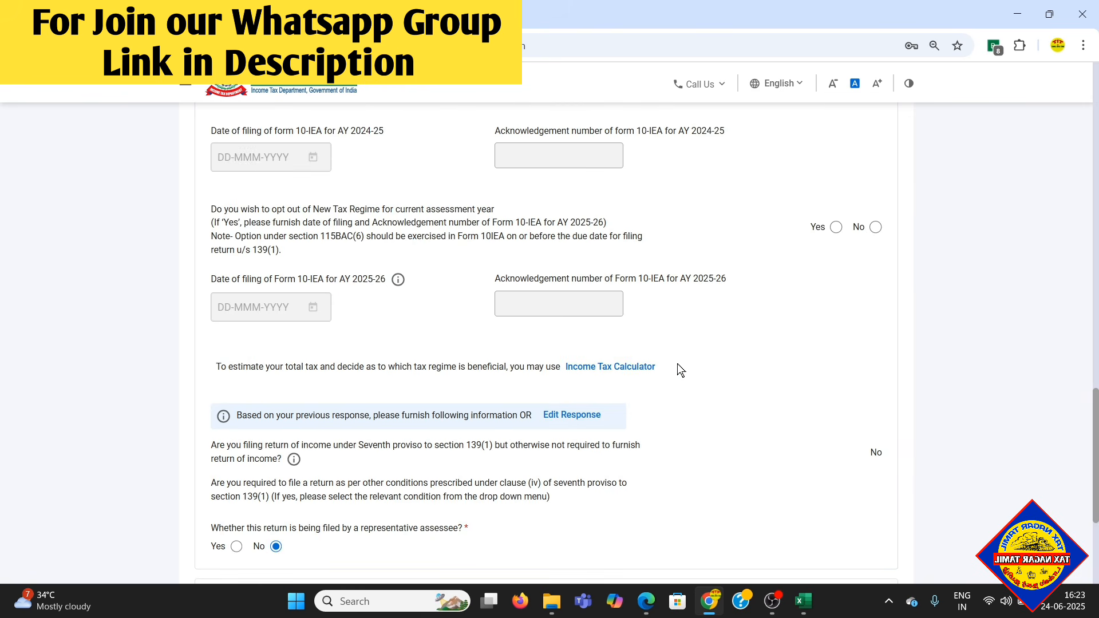
scroll(678, 363, "up", 2)
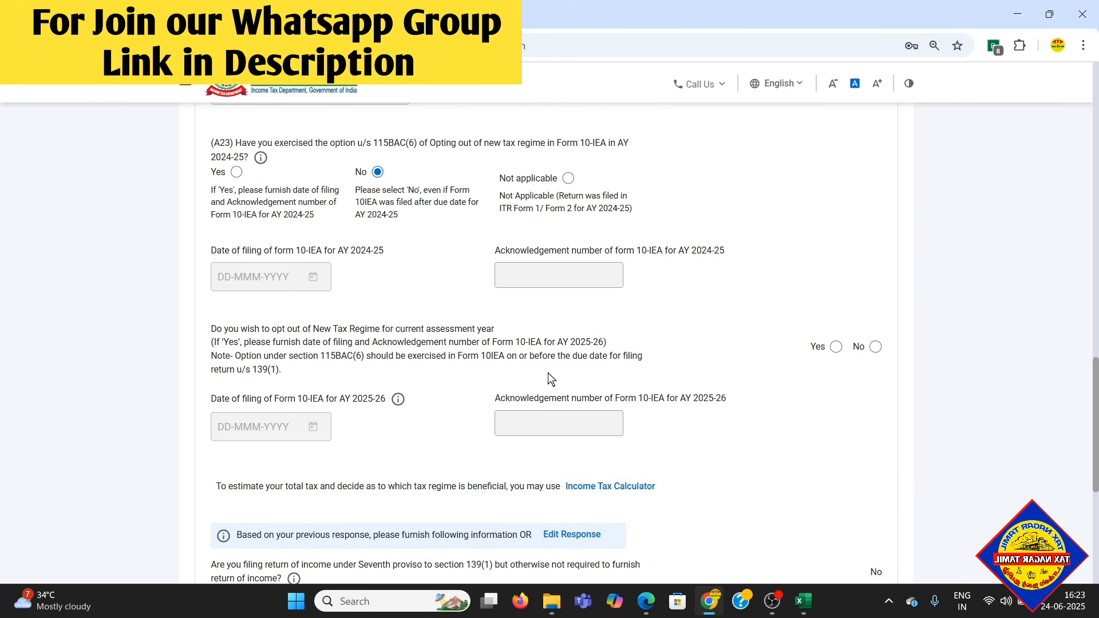
left_click(876, 347)
scroll(887, 390, "down", 1)
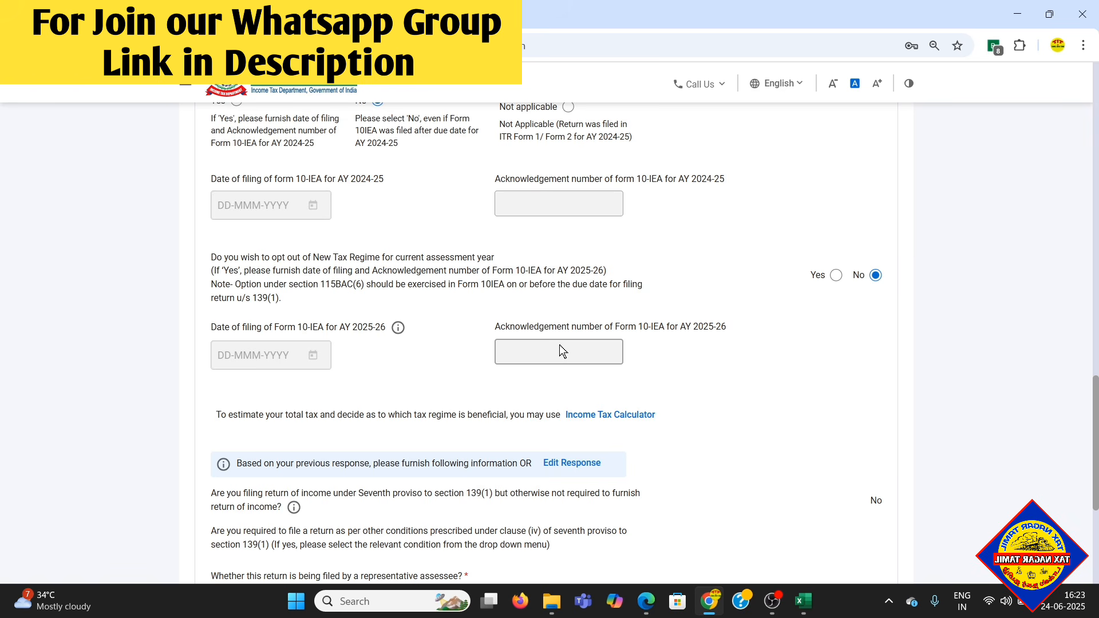
scroll(576, 371, "down", 1)
scroll(578, 375, "down", 1)
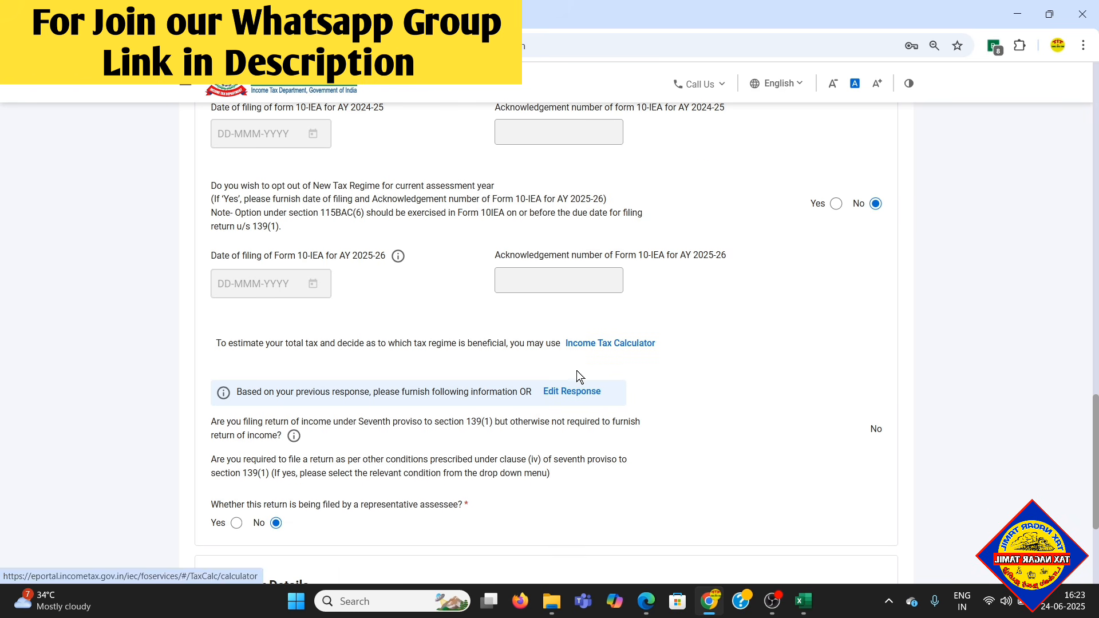
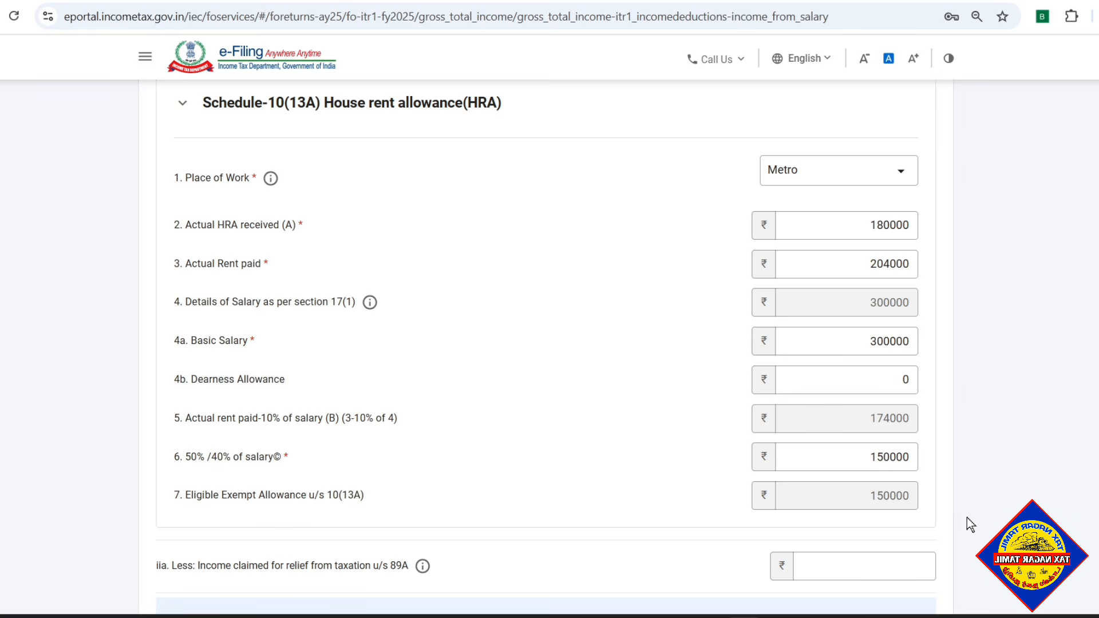
- Review the house rent allowance exemption and section 16 deductions, and save the salary income details
scroll(966, 517, "up", 1)
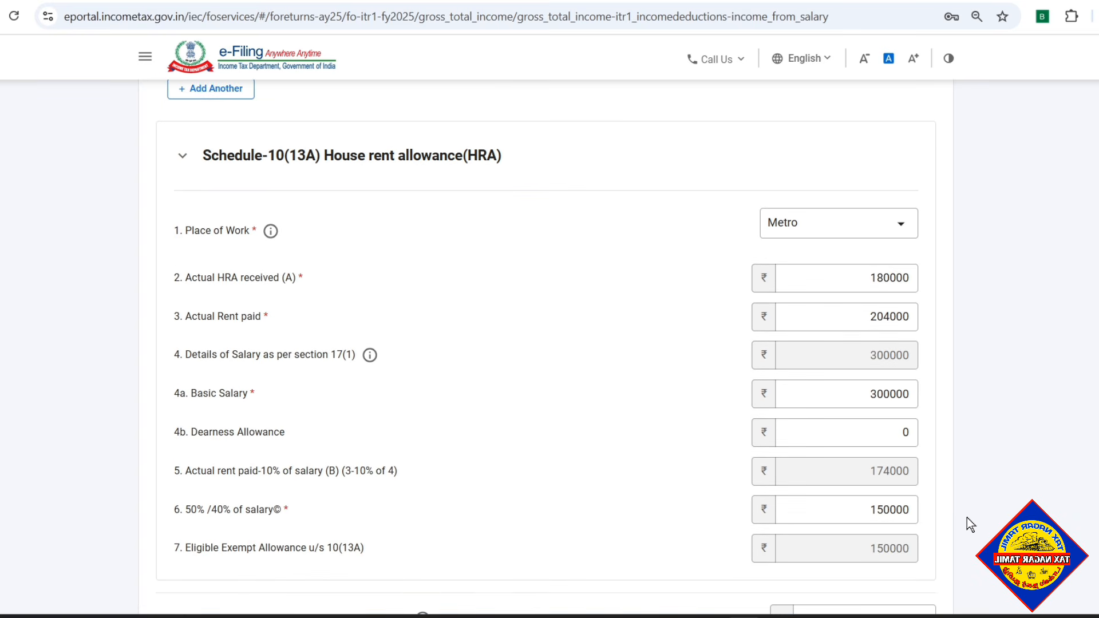
scroll(967, 517, "up", 8)
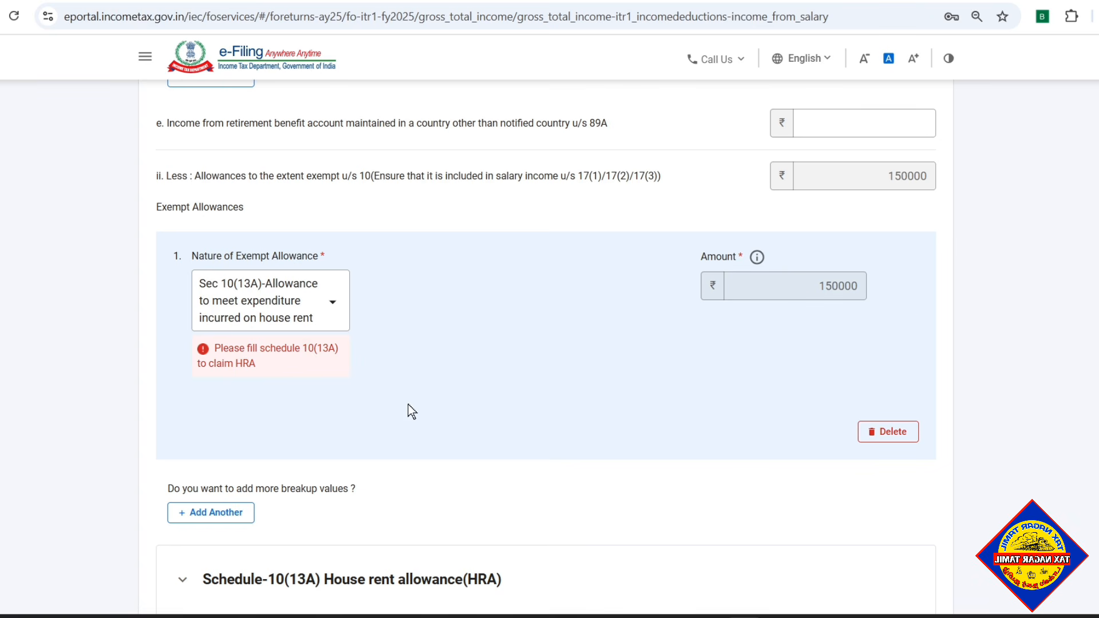
scroll(487, 373, "down", 2)
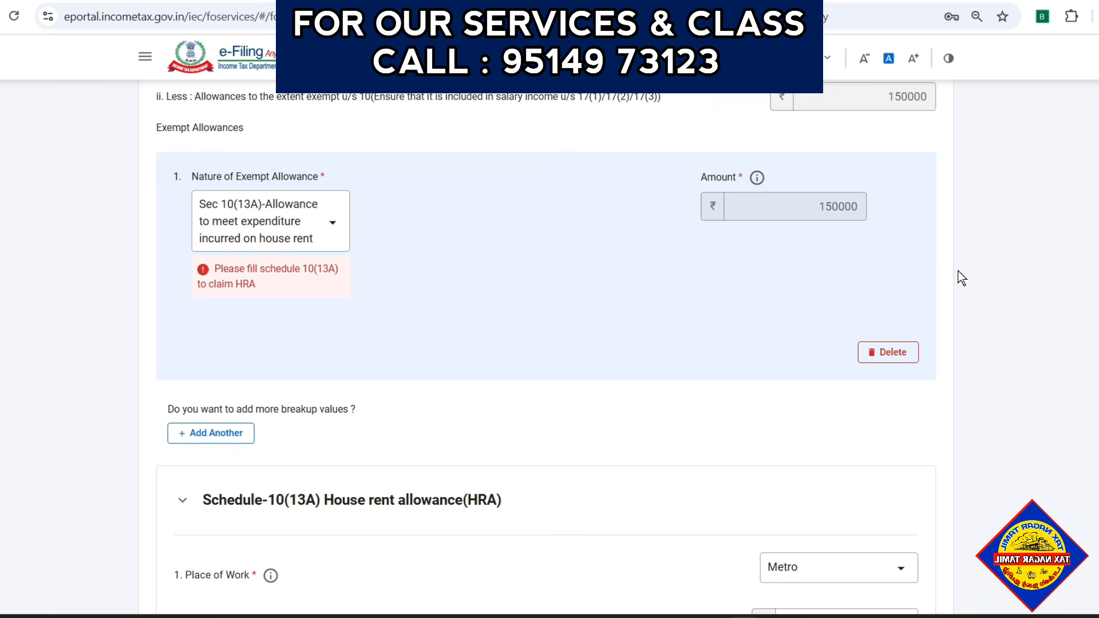
scroll(965, 317, "down", 1)
scroll(964, 310, "down", 12)
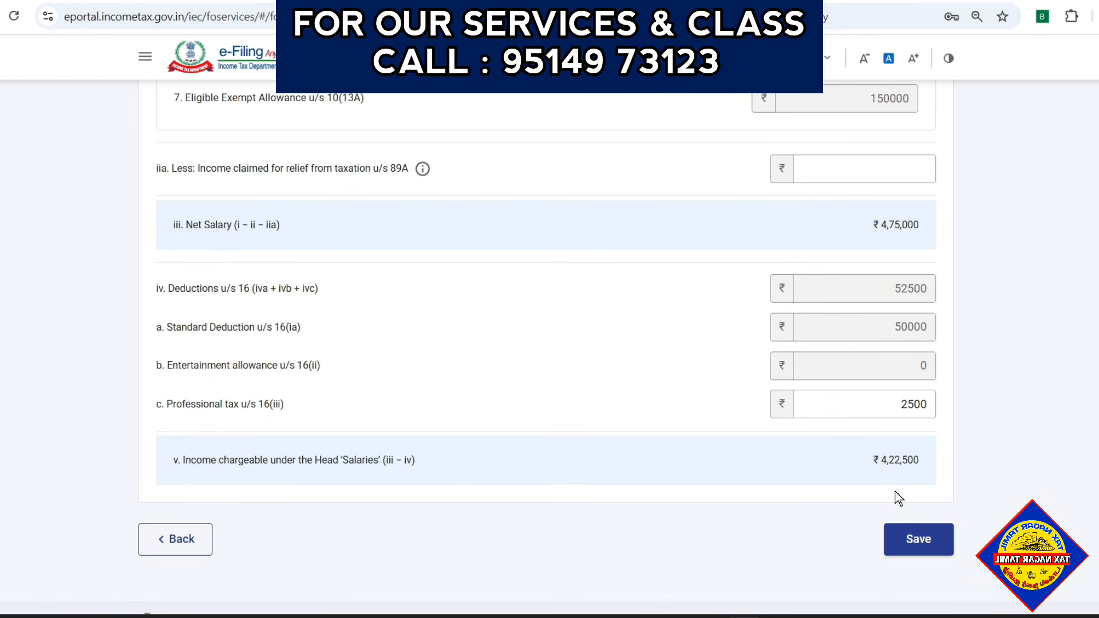
left_click(923, 541)
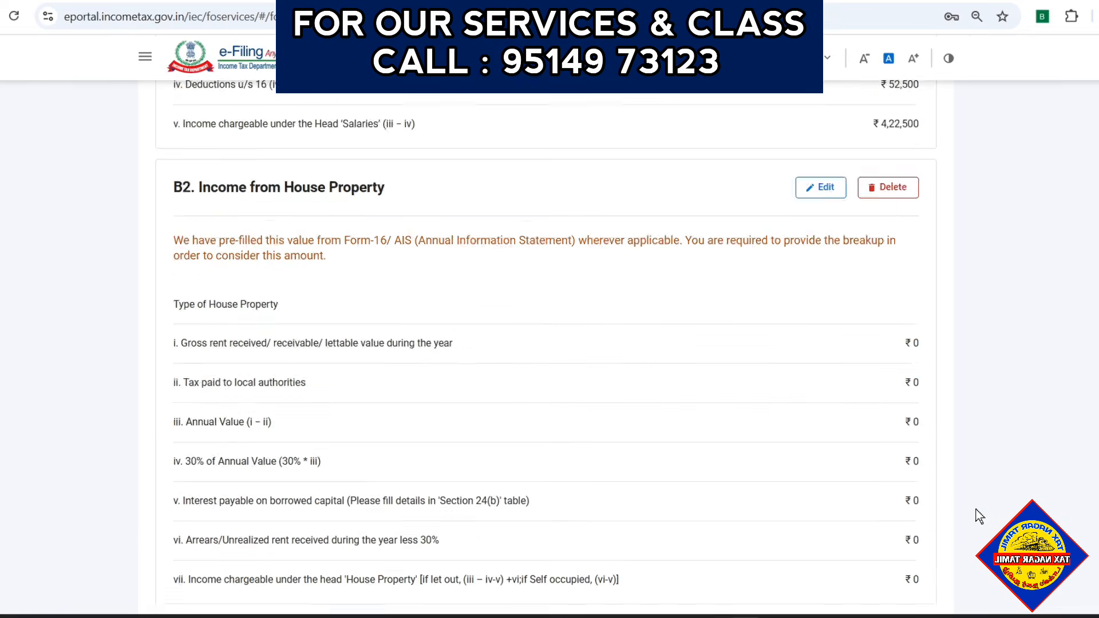
- Open the B2 Income from House Property details, view their fields and save them
left_click(792, 275)
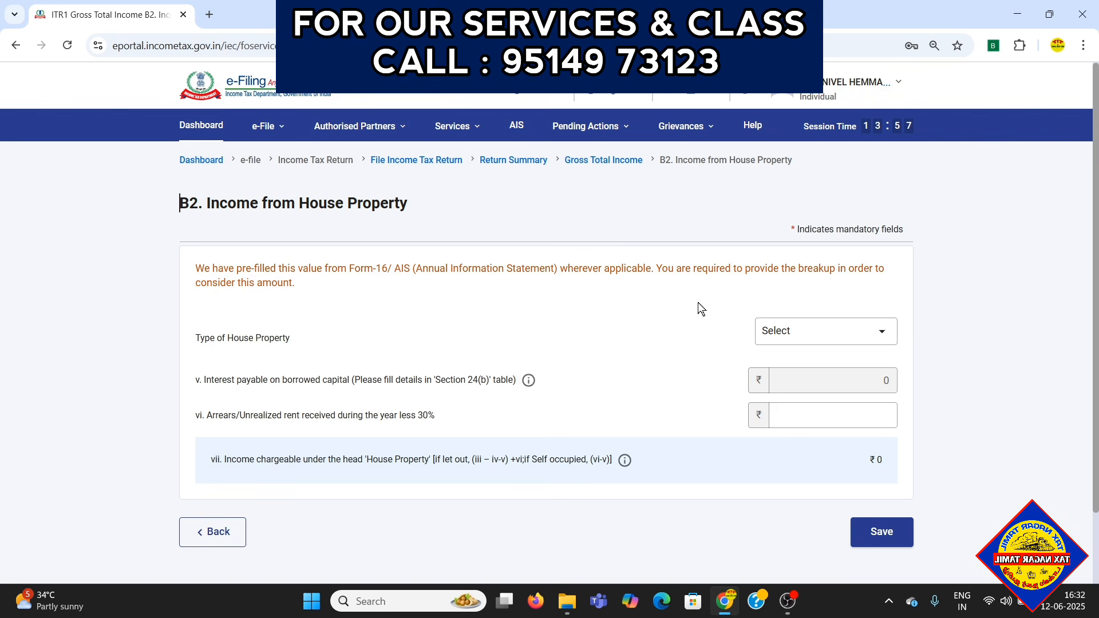
scroll(698, 303, "down", 1)
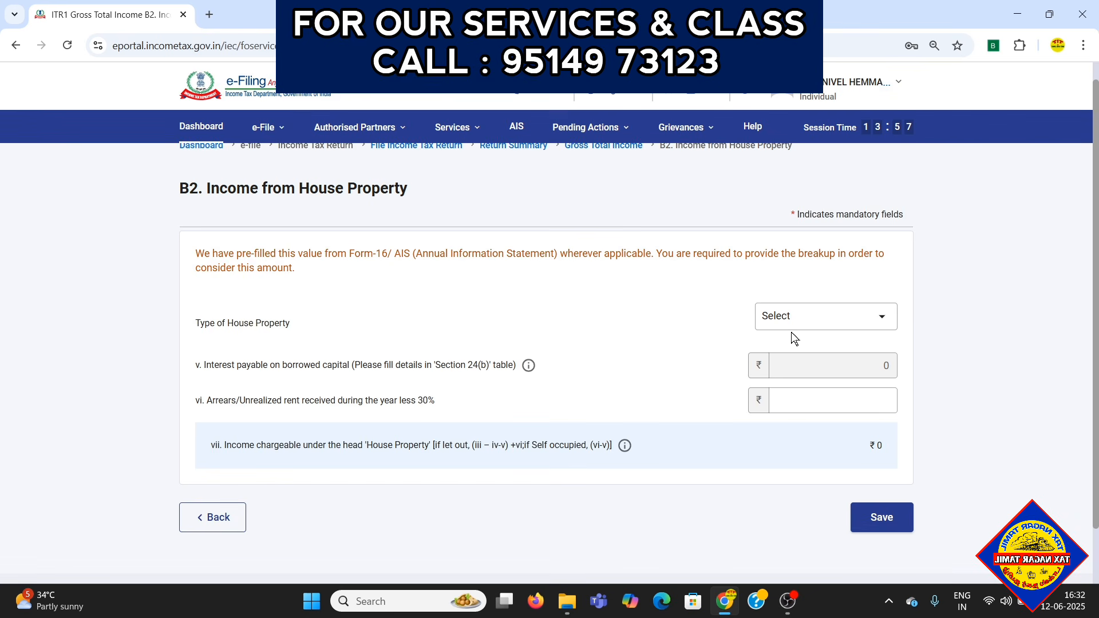
mouse_move(625, 445)
left_click(881, 517)
- Add a new loan entry under Section 24(b) - Interest on borrowed capital and view its required fields
scroll(549, 480, "down", 3)
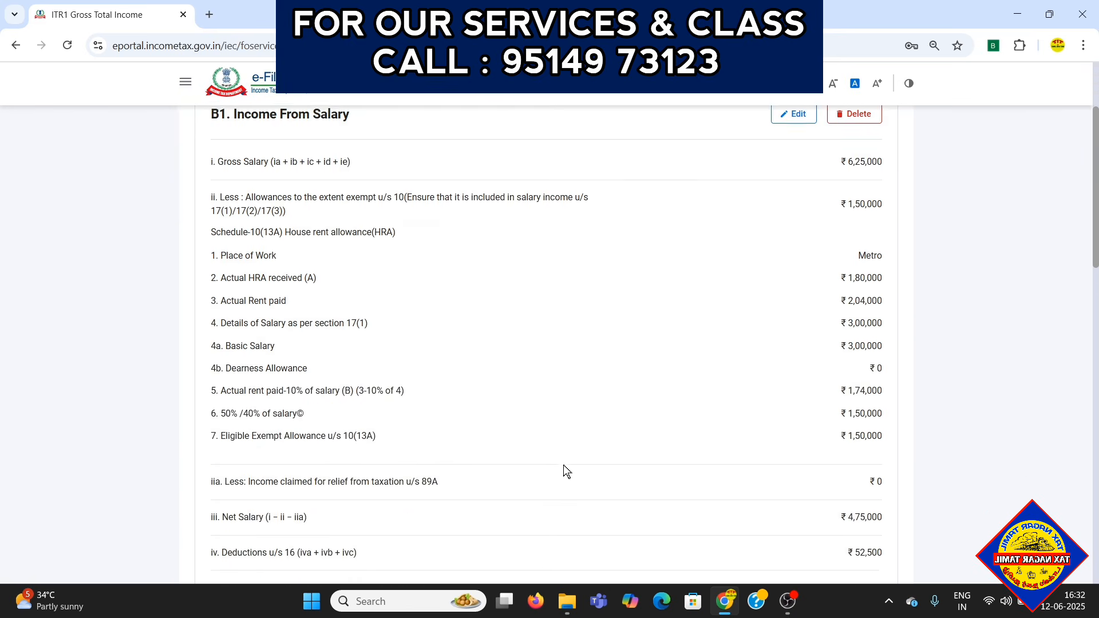
scroll(563, 466, "down", 12)
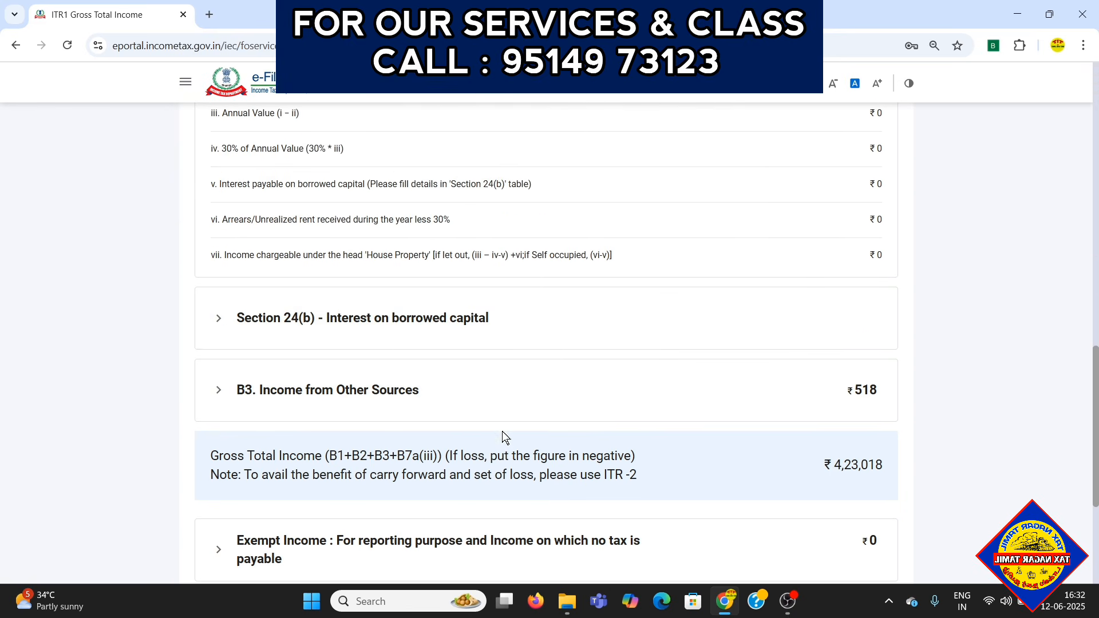
left_click(421, 319)
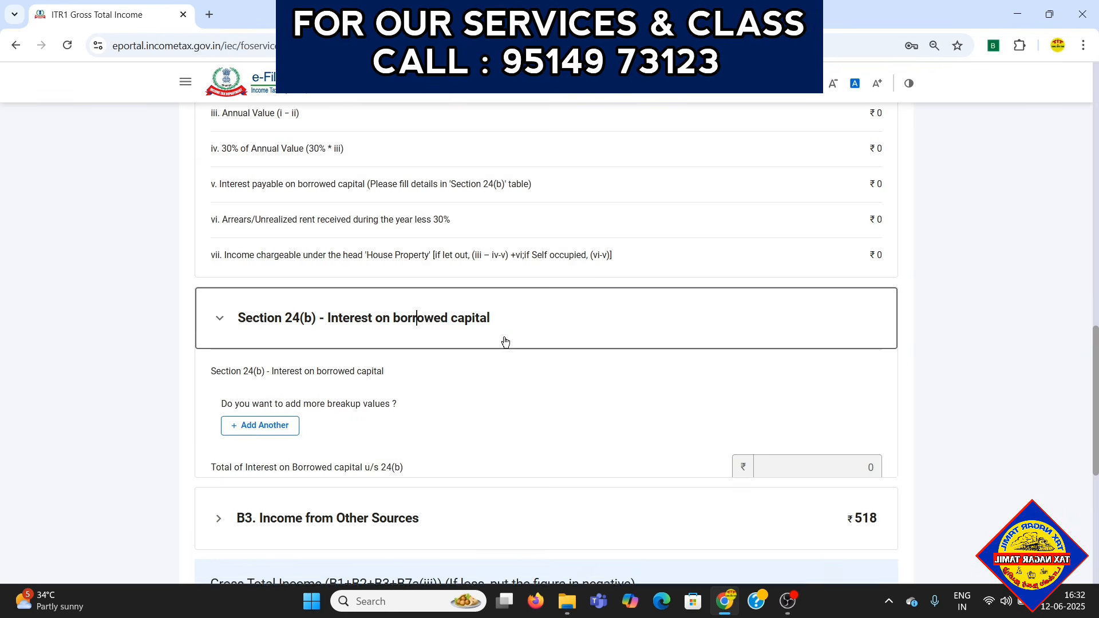
scroll(631, 350, "down", 2)
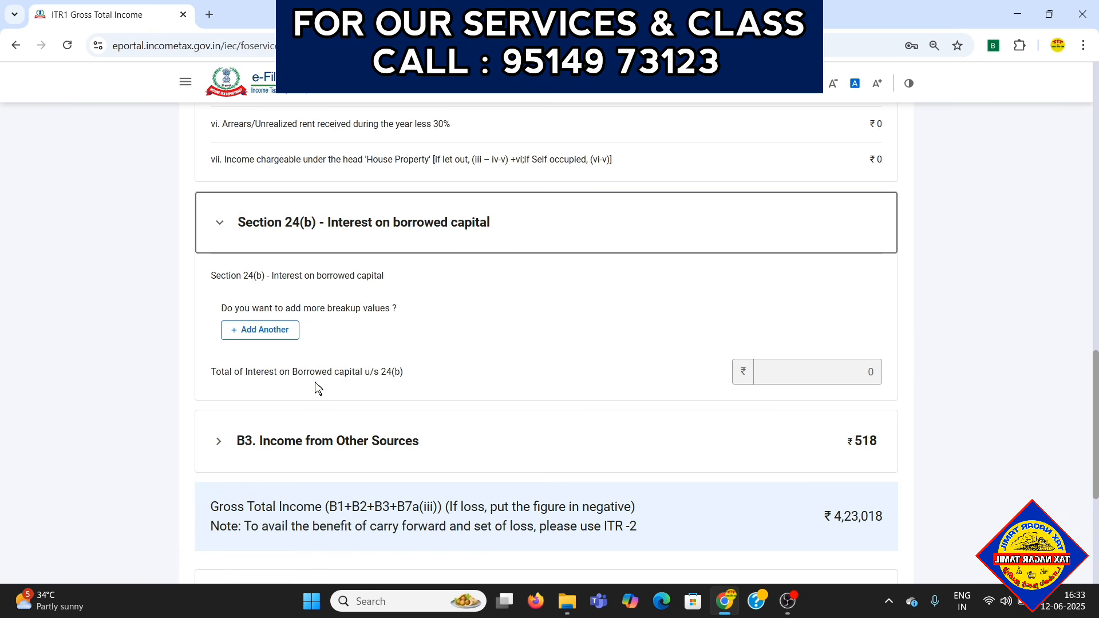
left_click(262, 330)
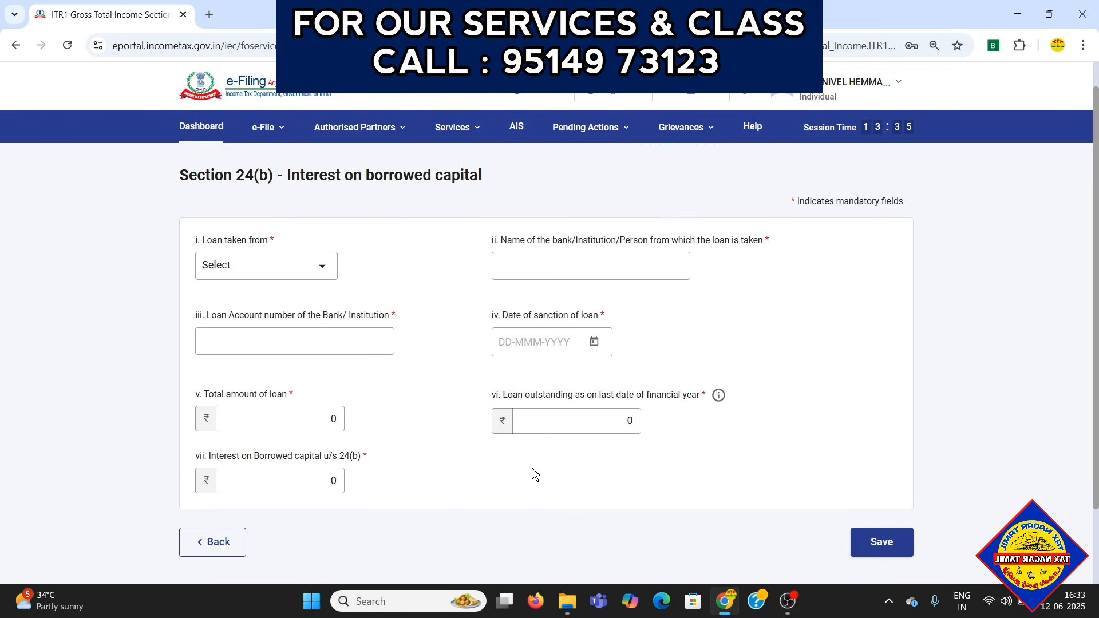
scroll(532, 469, "down", 2)
scroll(531, 468, "up", 2)
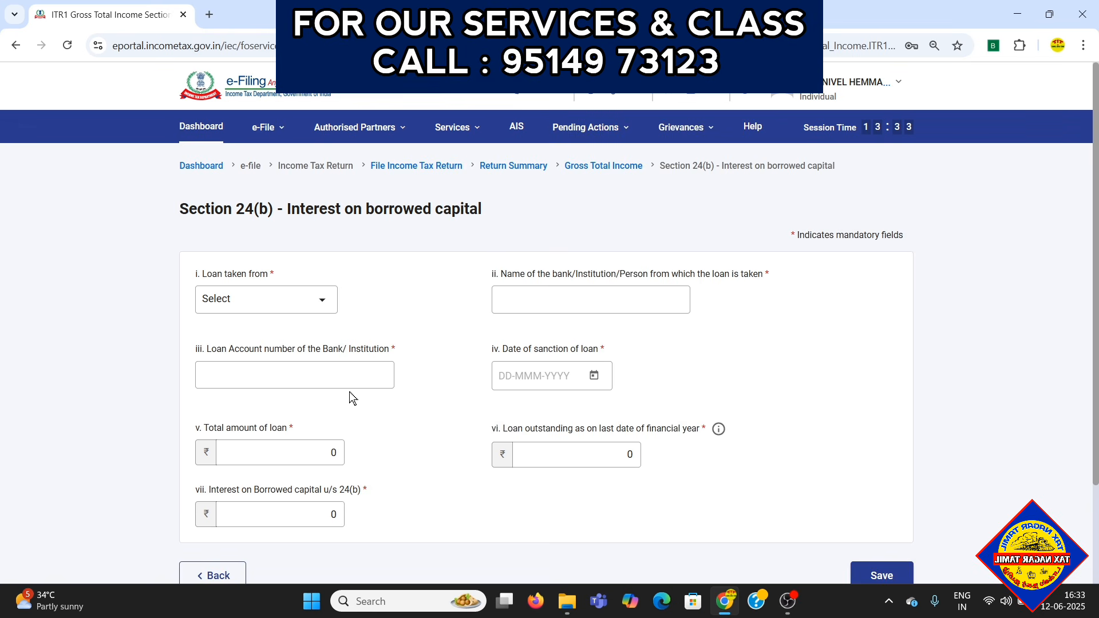
- Set the loan source to Bank and the lending institution's name to HDFC
scroll(352, 397, "down", 1)
left_click(286, 286)
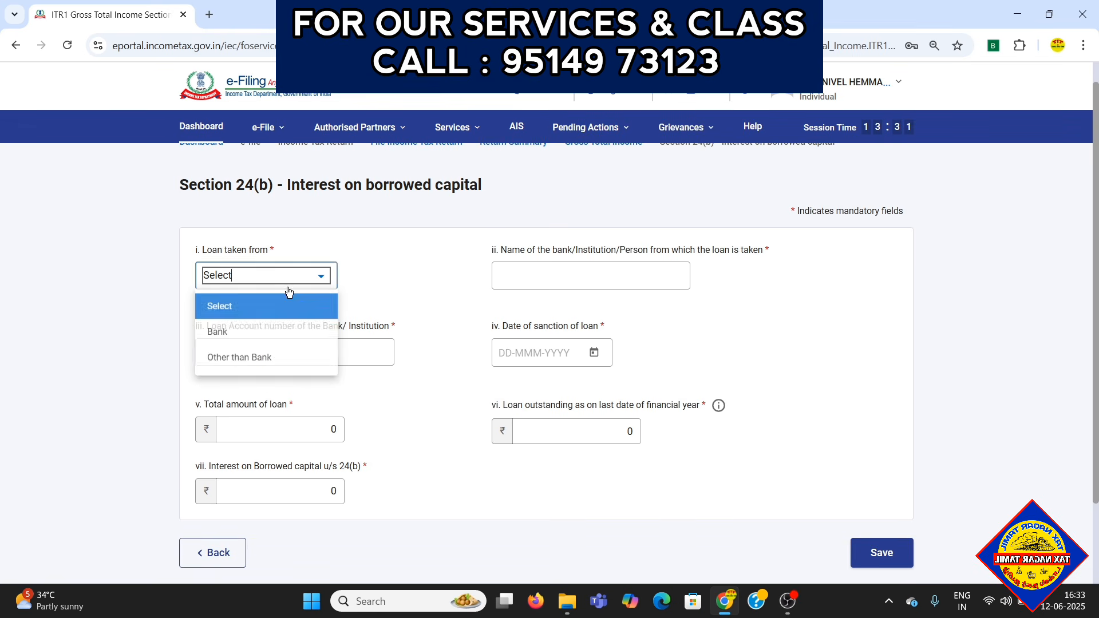
left_click(251, 337)
left_click(589, 280)
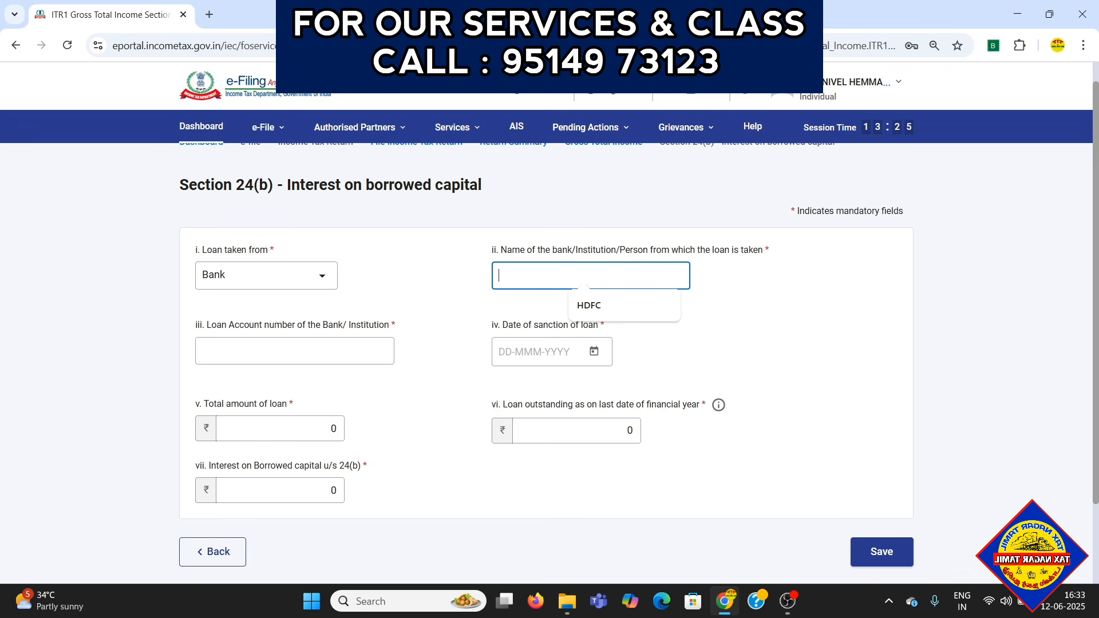
left_click(588, 307)
- Enter the loan account number and set the date of sanction to 15-Oct-2022
left_click(294, 351)
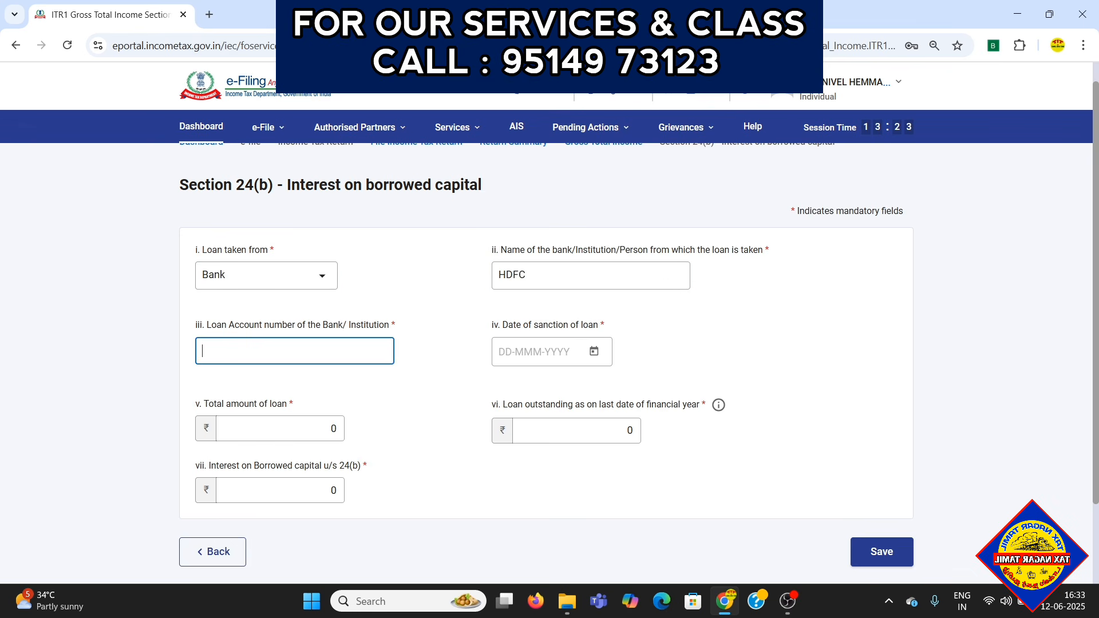
key("Tab")
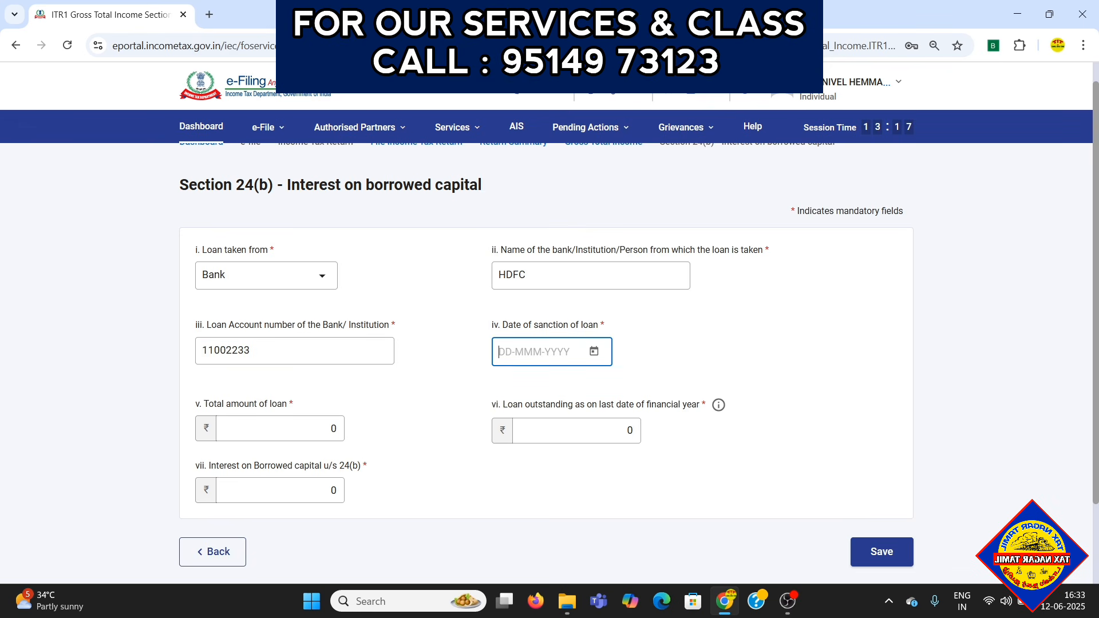
type("15/10/2022")
key("Tab")
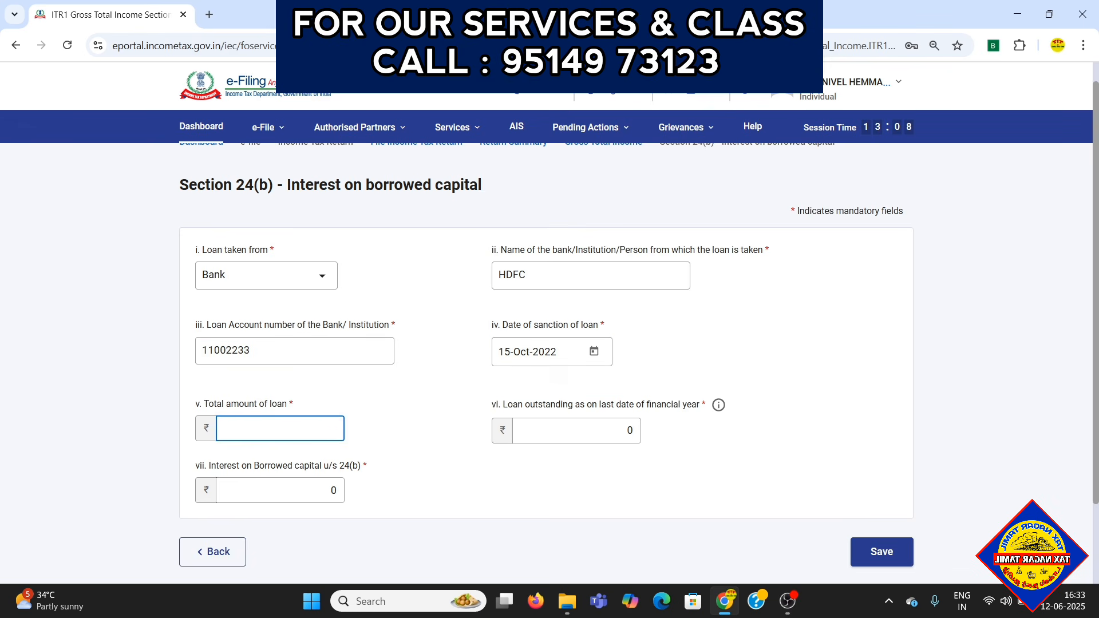
- Set the total amount of loan to 1000000 and the loan outstanding at the financial year's end to 800000
type("100000")
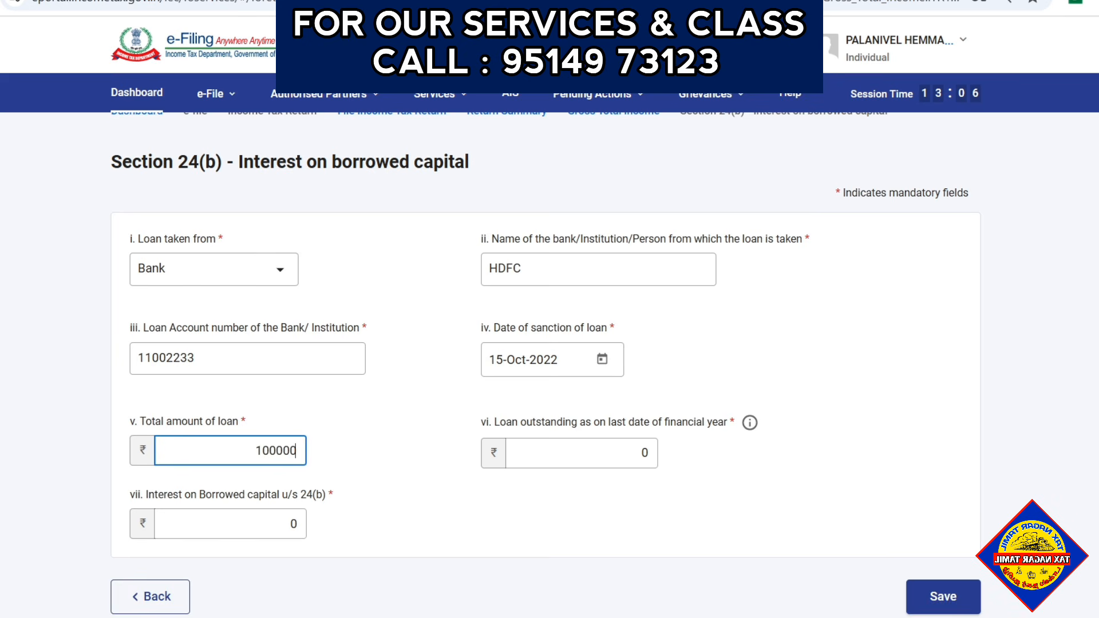
left_click(389, 515)
left_click(297, 450)
type("0")
left_click(521, 483)
left_click(641, 452)
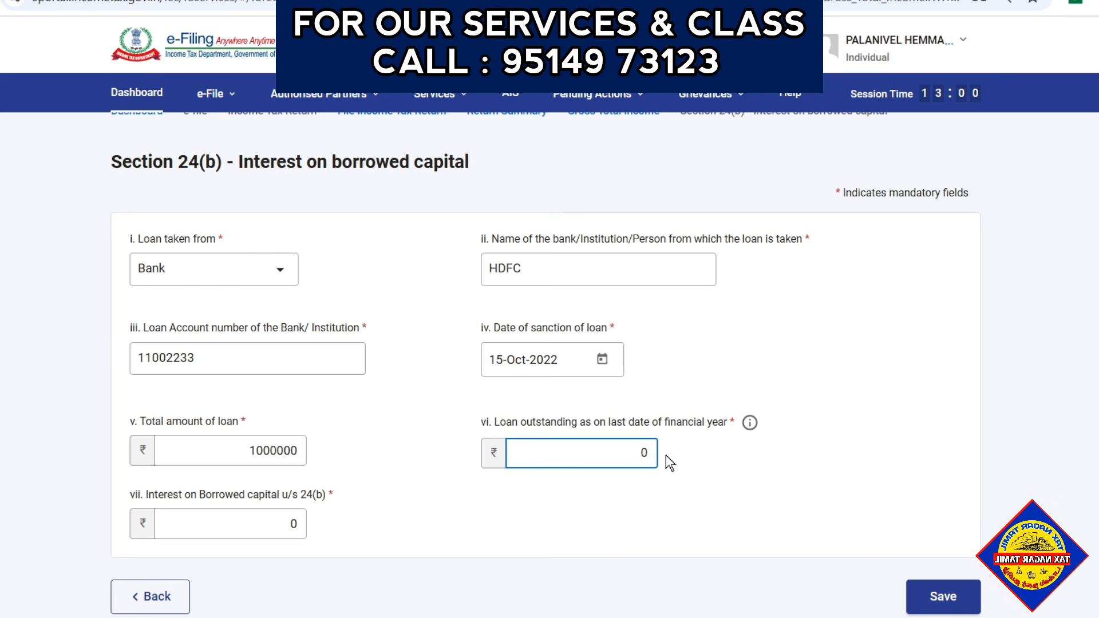
key("BackSpace")
type("8")
type("00000")
- Set the interest on borrowed capital u/s 24(b) to 50000 and save the loan entry
key("Tab")
key("BackSpace")
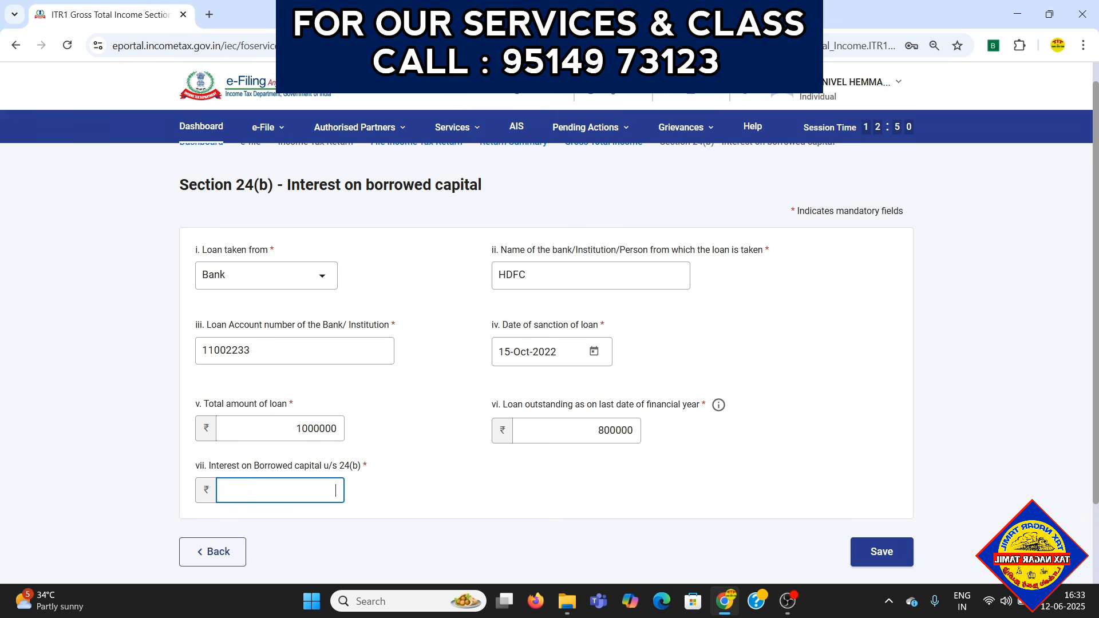
type("50000")
left_click(456, 499)
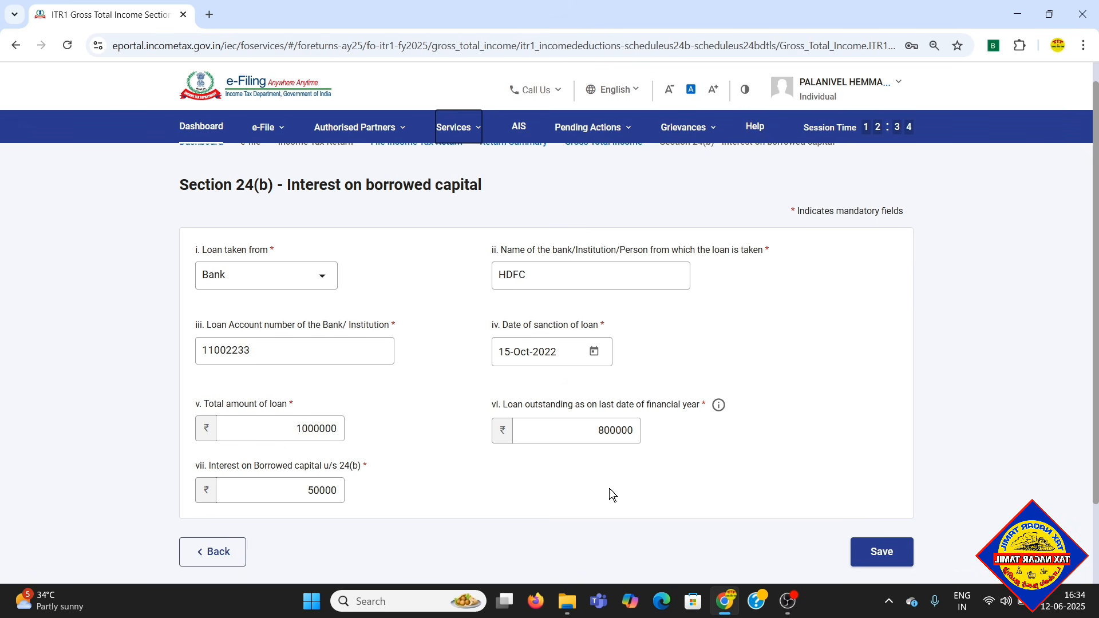
left_click(881, 552)
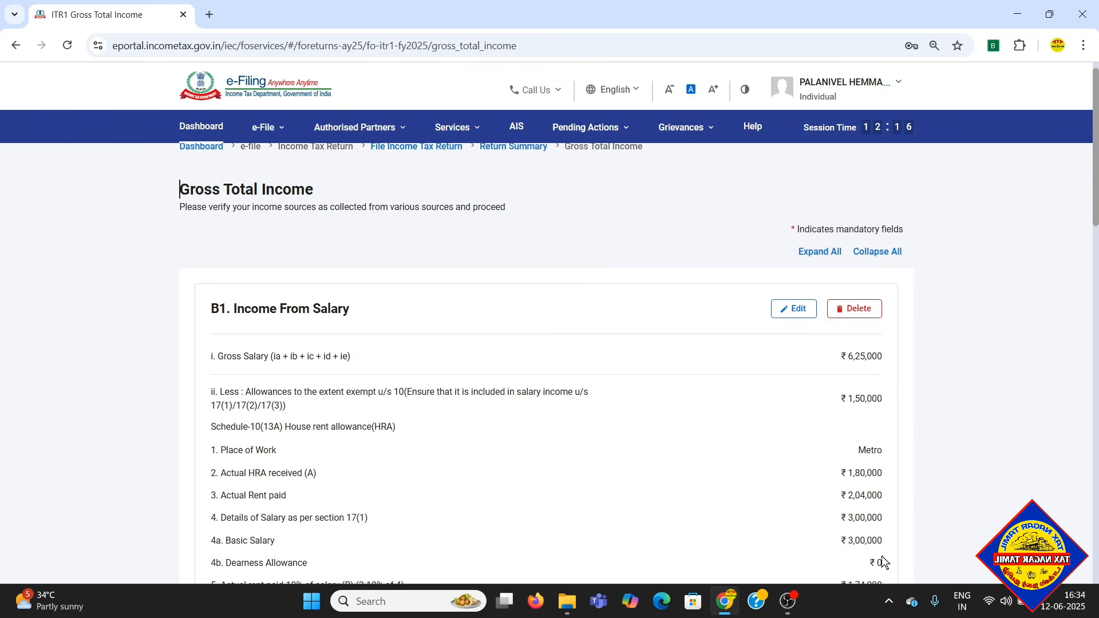
- In a new Income from Other Sources entry, look through the nature of income options and return to Gross Total Income
scroll(773, 314, "down", 15)
scroll(616, 298, "up", 3)
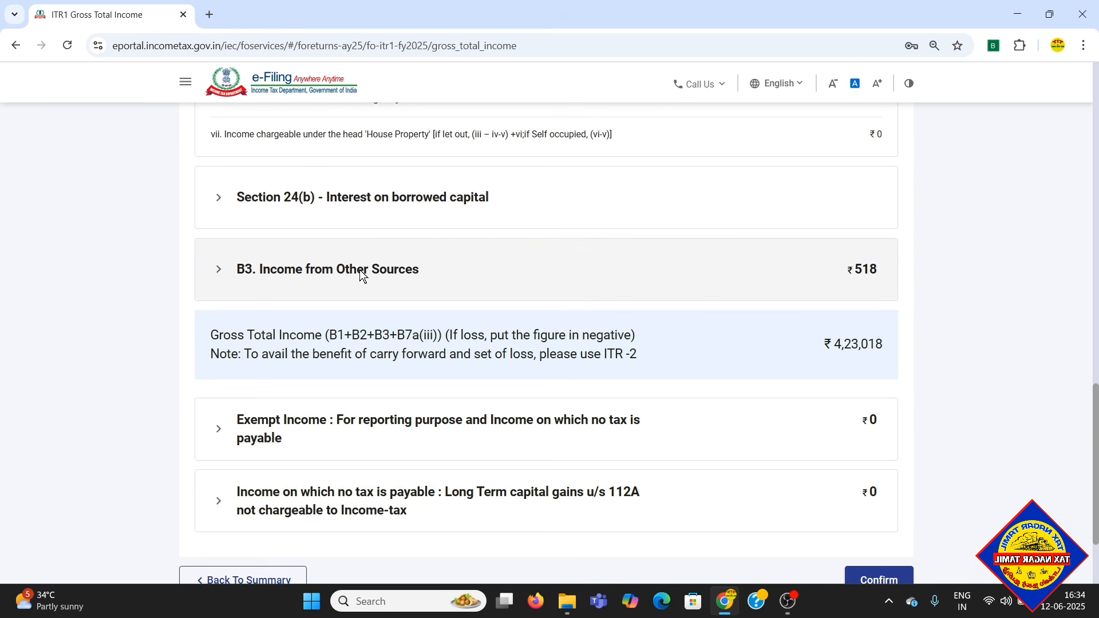
left_click(359, 270)
scroll(310, 316, "down", 1)
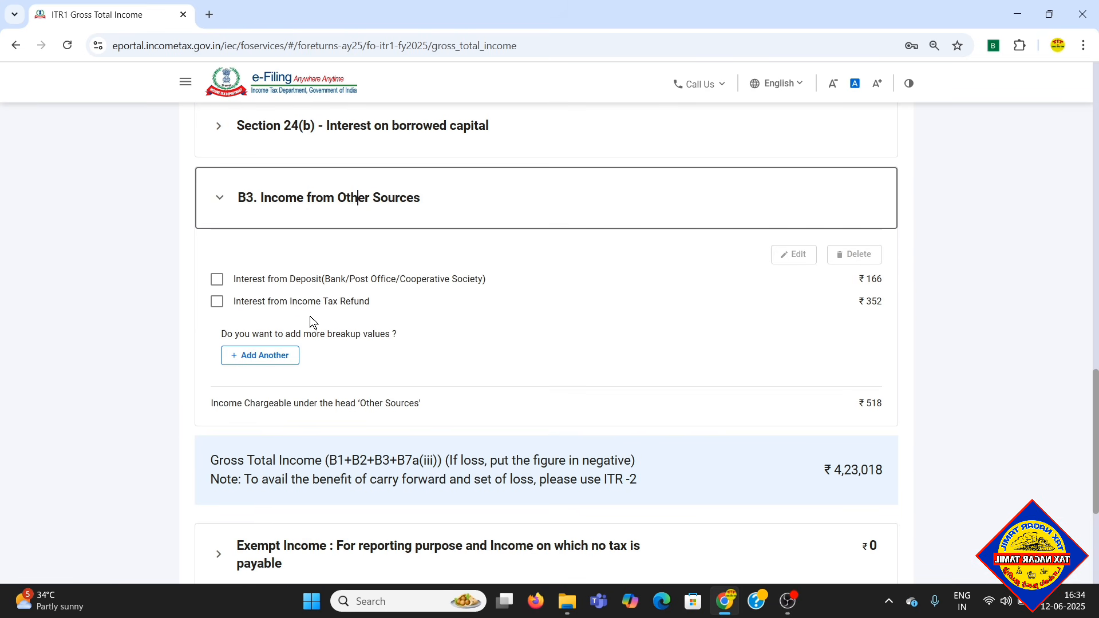
left_click(266, 358)
left_click(275, 308)
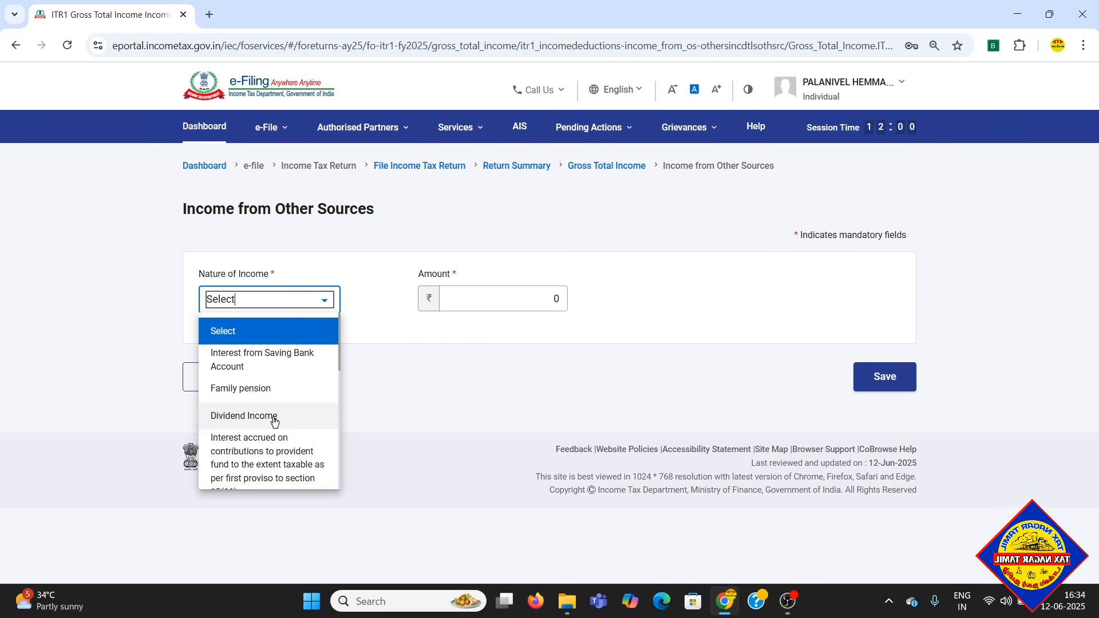
scroll(274, 431, "down", 1)
scroll(274, 430, "down", 5)
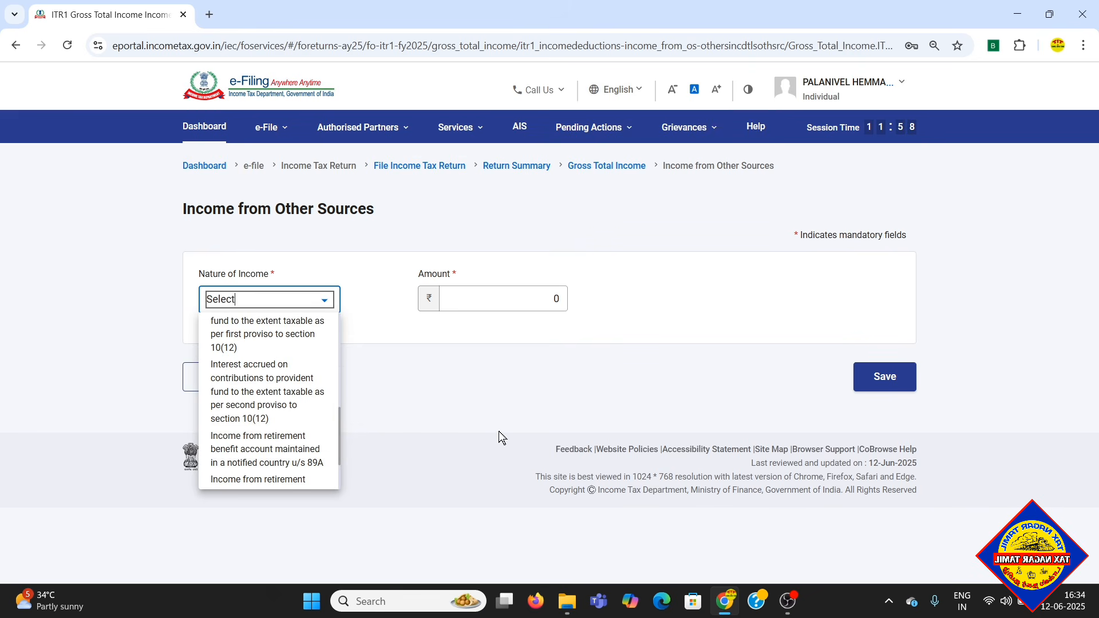
left_click(498, 376)
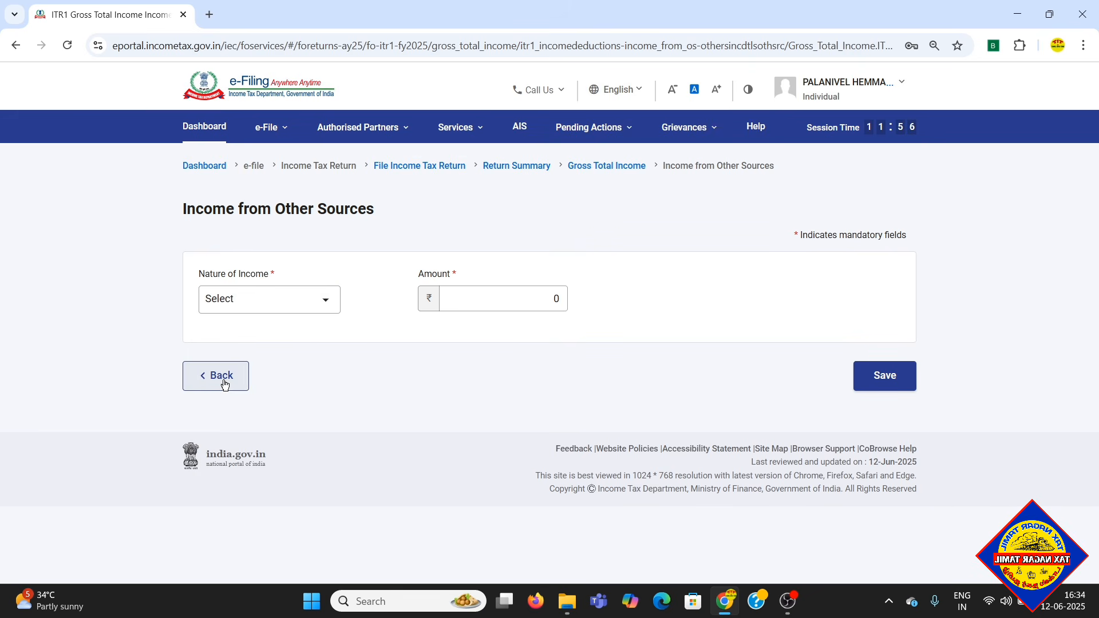
left_click(885, 376)
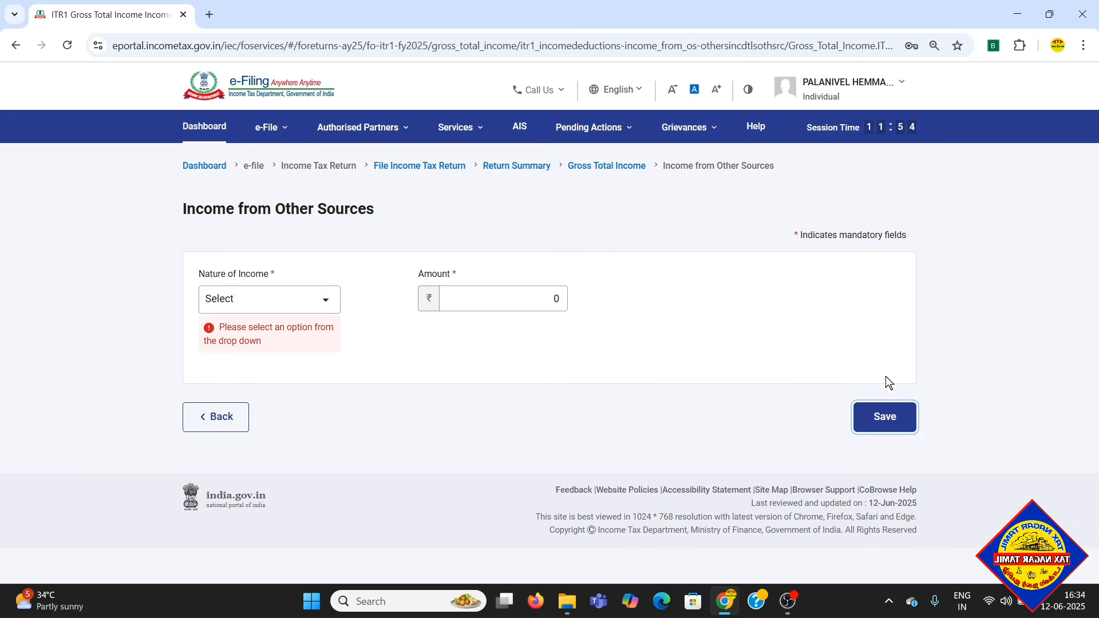
left_click(214, 404)
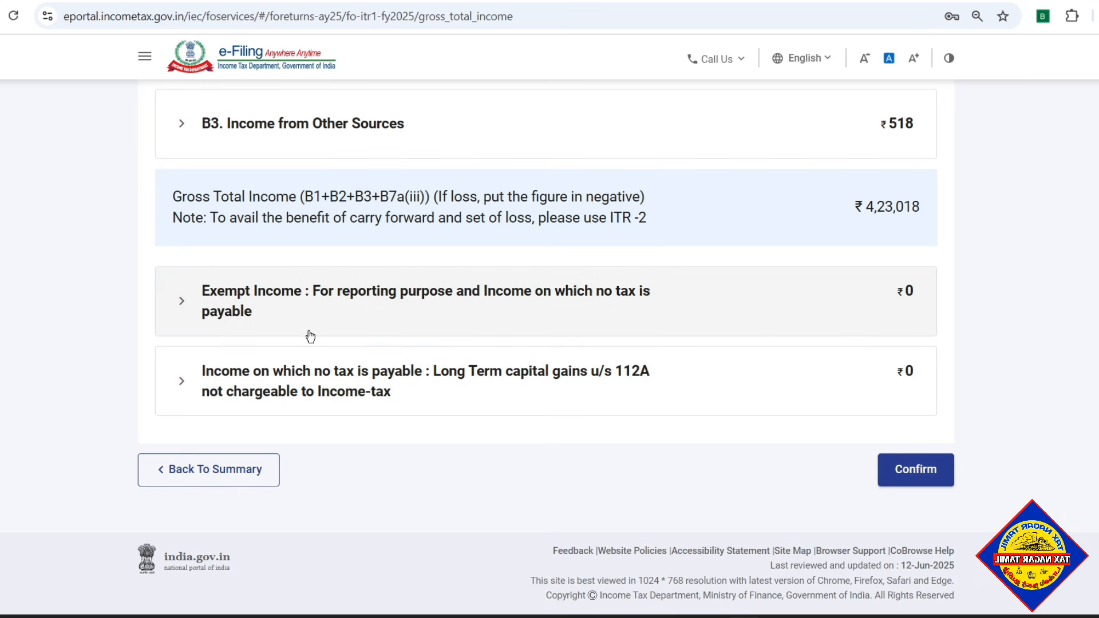
- View the Exempt Income section and confirm the Gross Total Income schedule
left_click(496, 309)
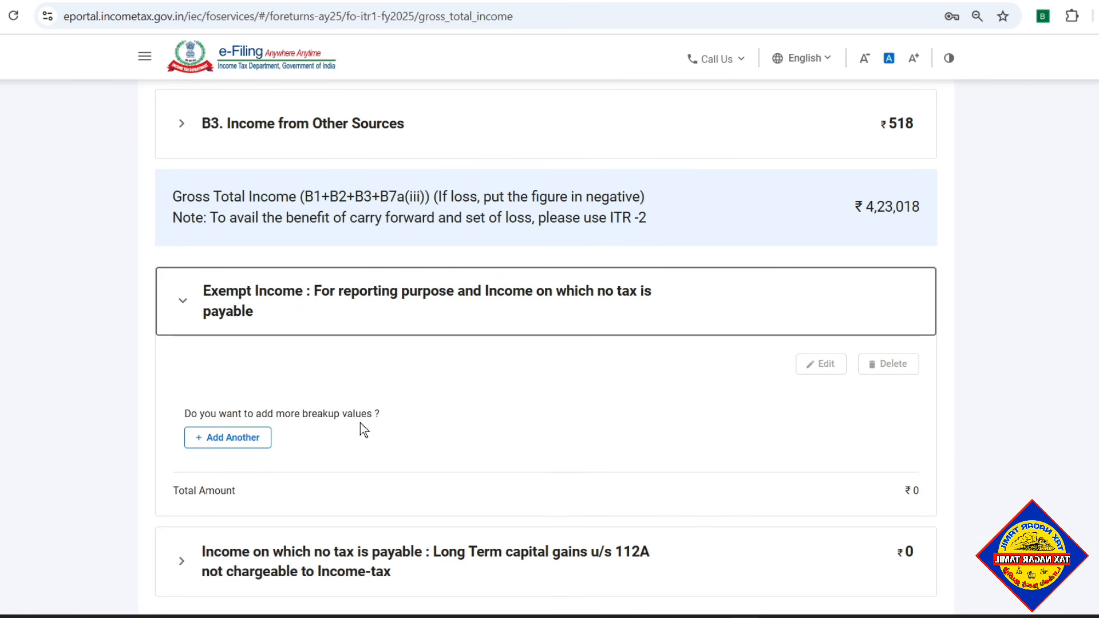
left_click(412, 293)
left_click(916, 468)
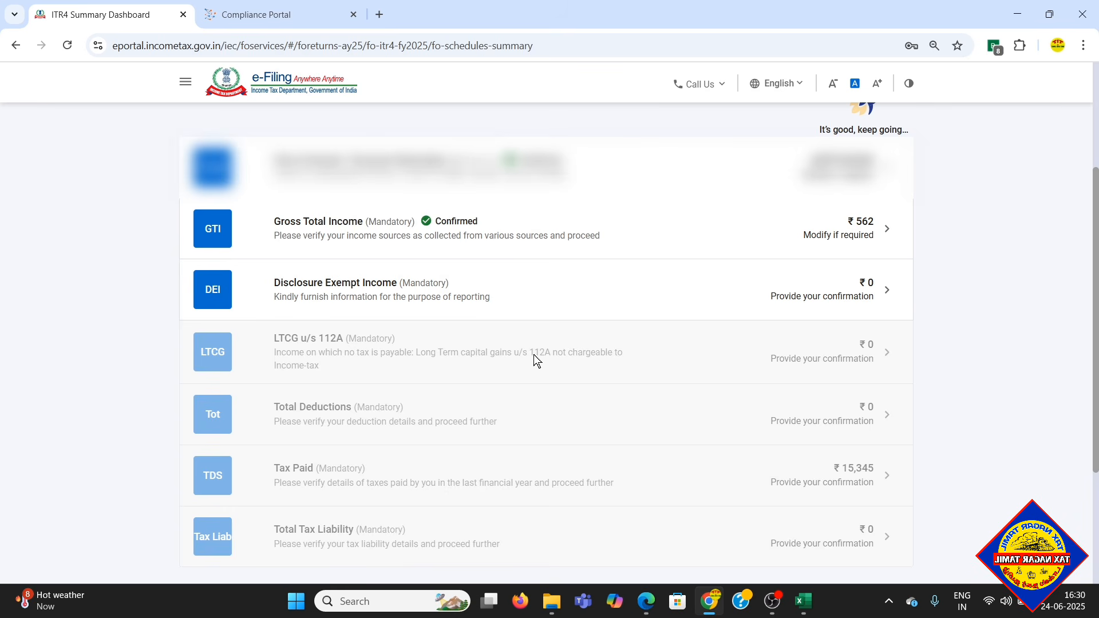
- Open the Financial Particulars of the Business for editing in the Disclosure Exempt Income schedule and view its fields
left_click(378, 294)
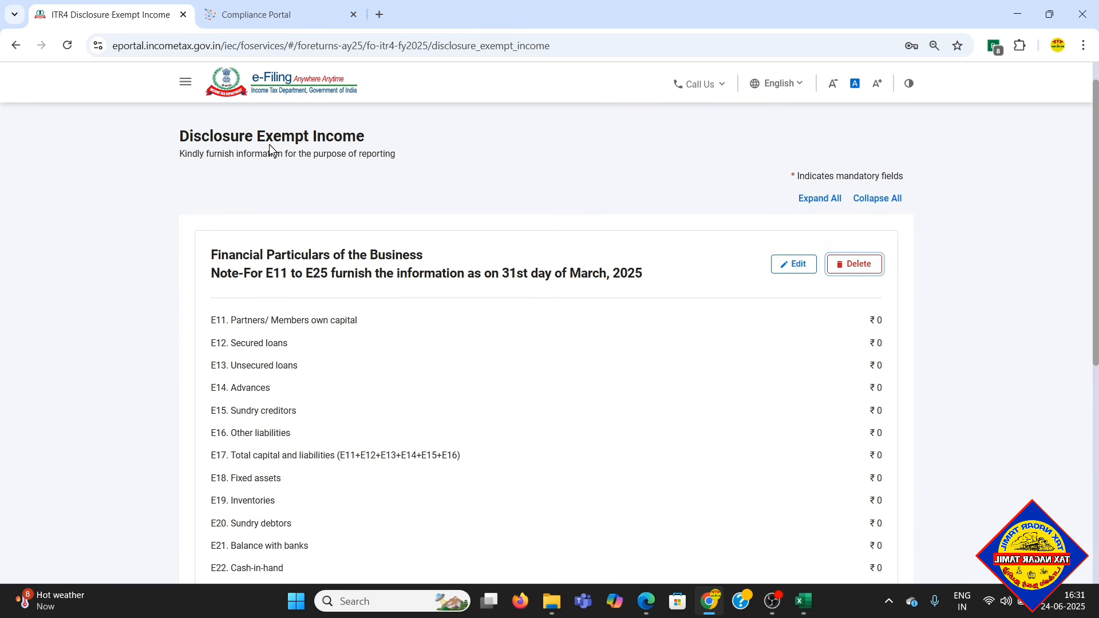
scroll(555, 202, "down", 2)
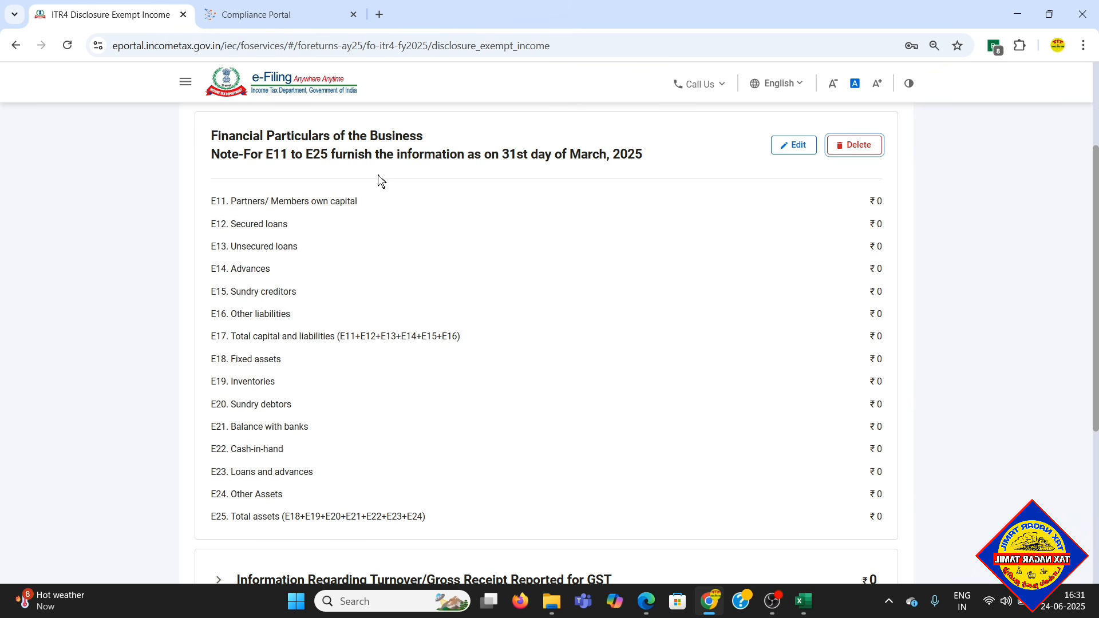
left_click(799, 151)
scroll(878, 228, "down", 3)
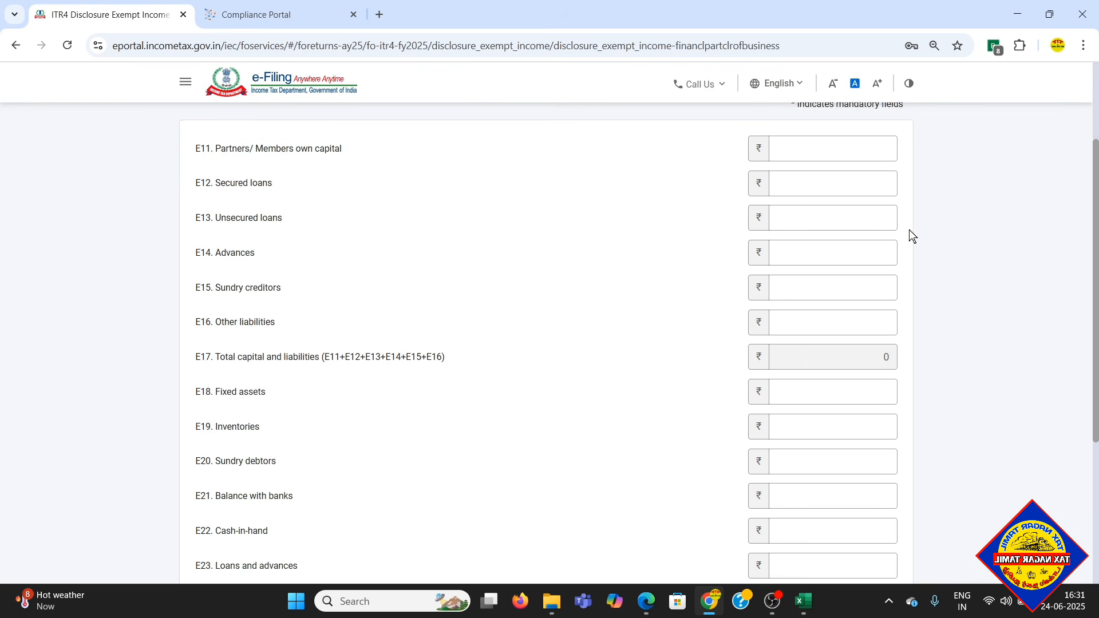
scroll(909, 230, "up", 1)
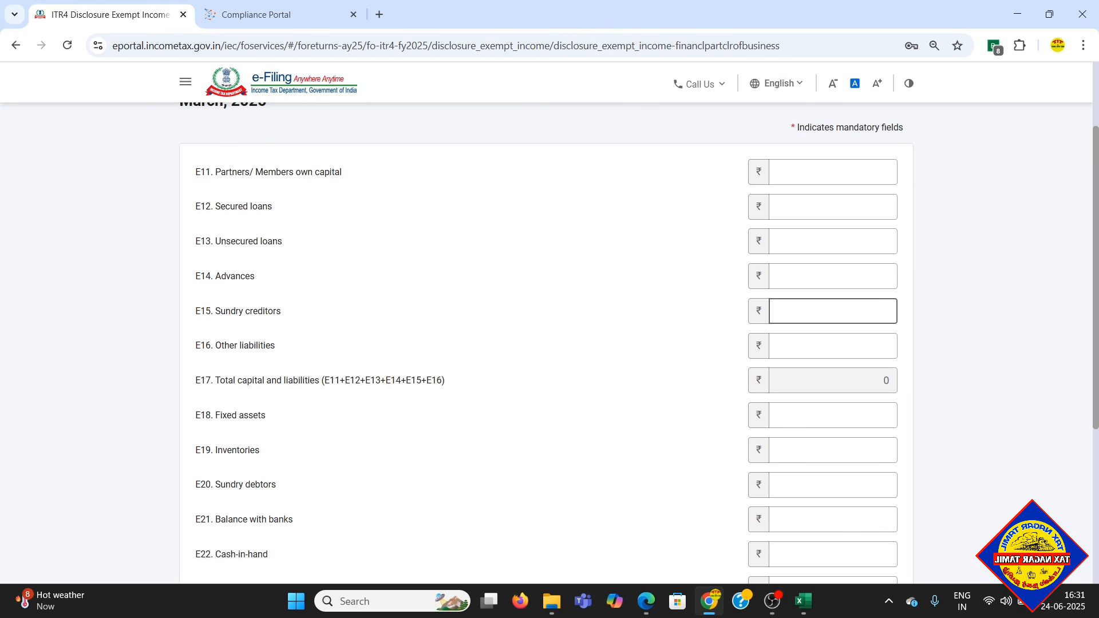
- Review fields E11 to E25 of the Financial Particulars of the Business and save them without entering amounts
scroll(437, 334, "down", 3)
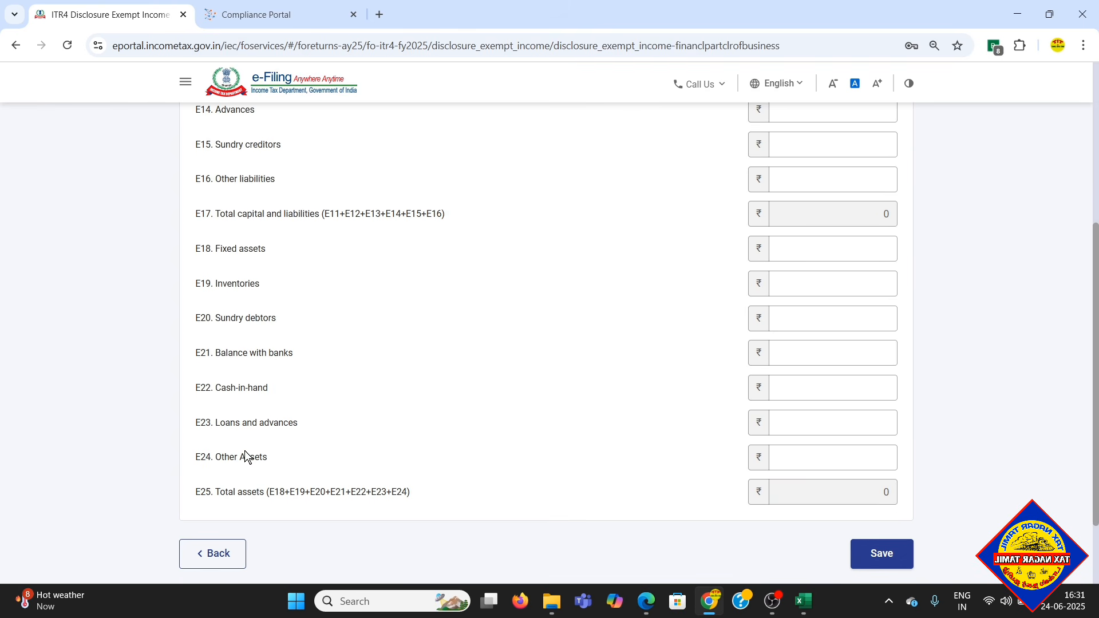
scroll(998, 406, "up", 2)
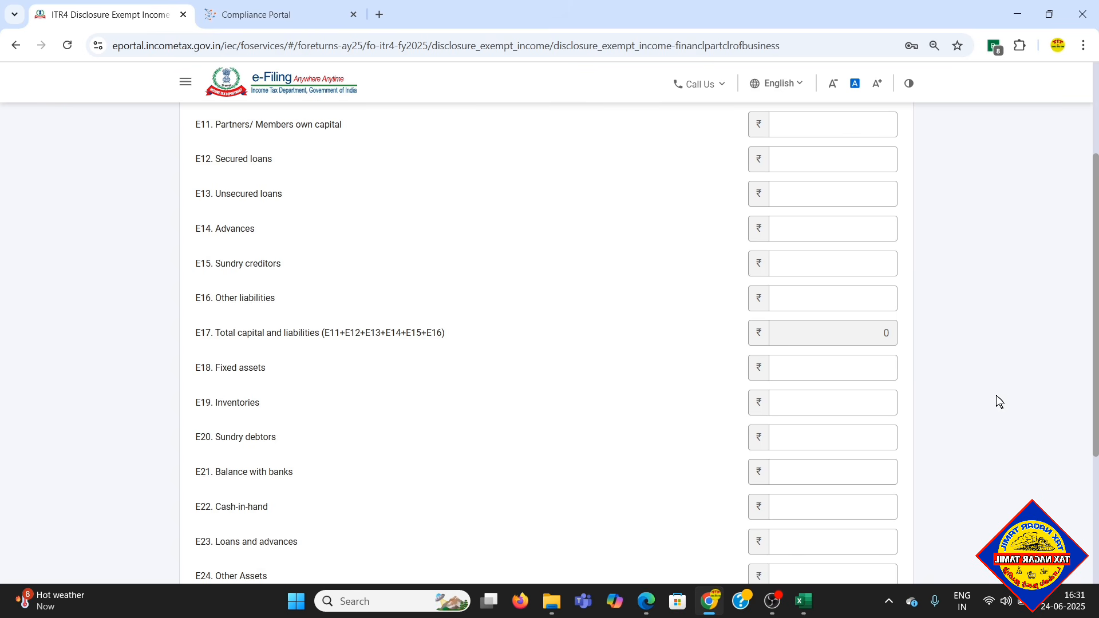
scroll(974, 352, "up", 3)
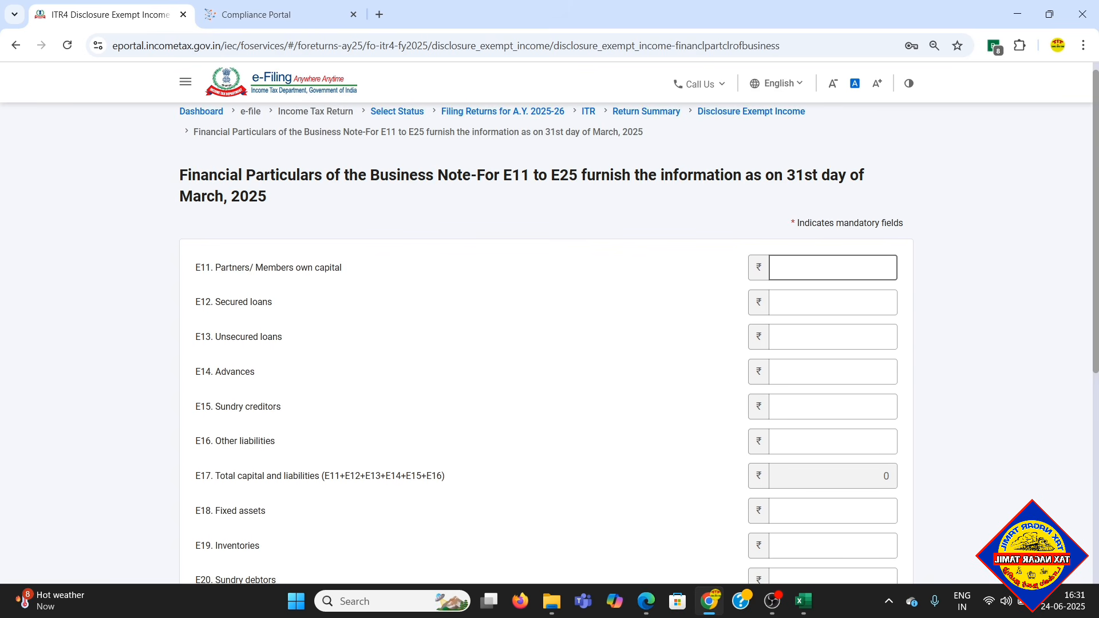
scroll(1030, 297, "down", 5)
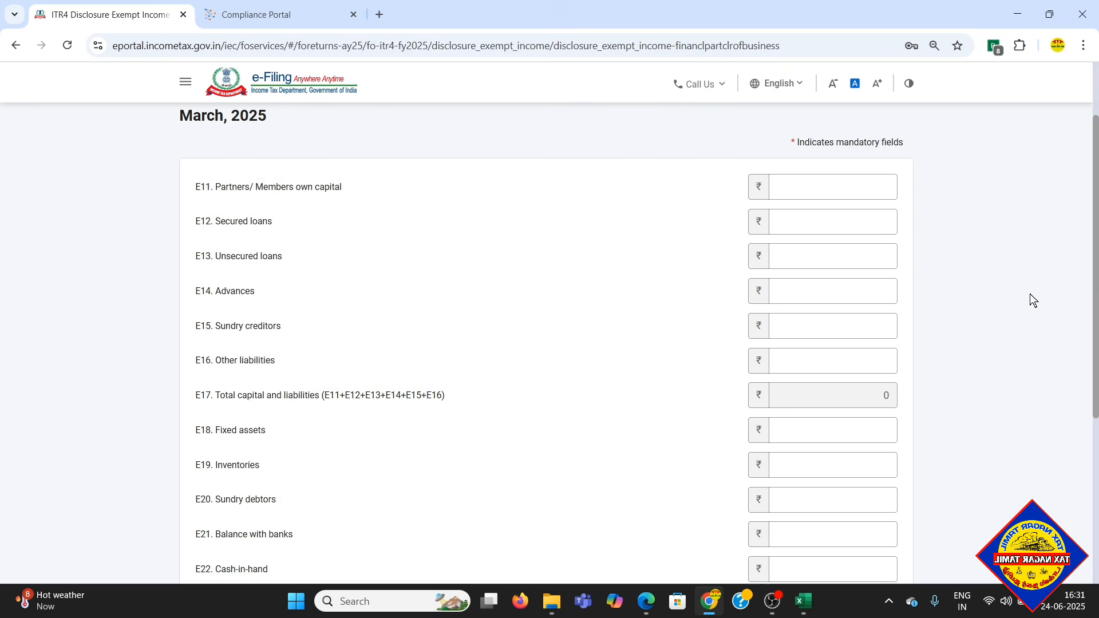
scroll(1029, 294, "down", 1)
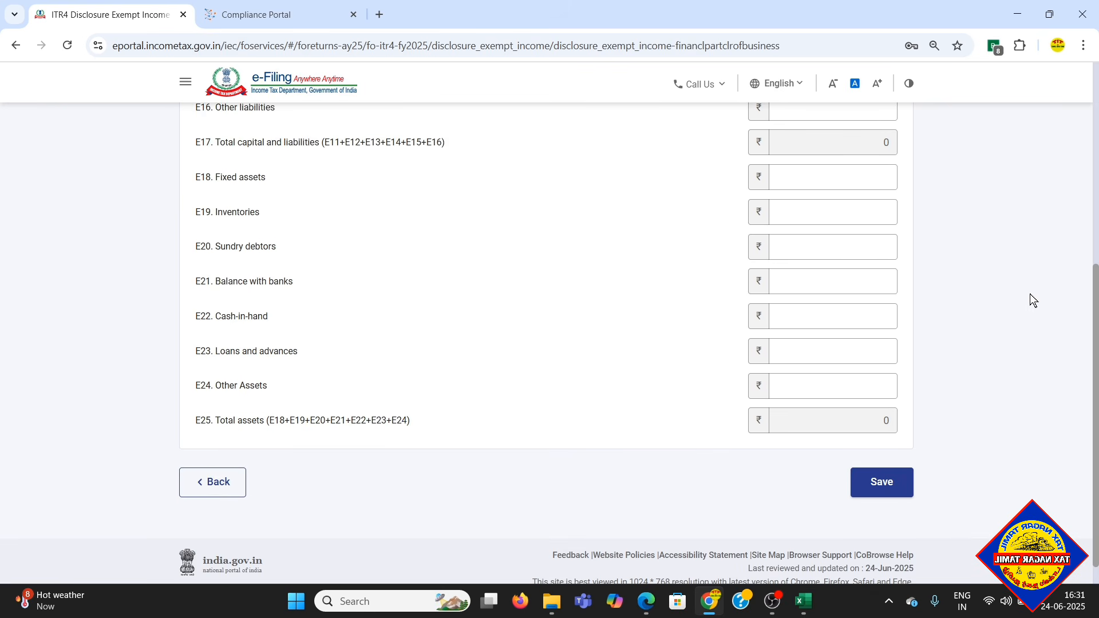
left_click(896, 485)
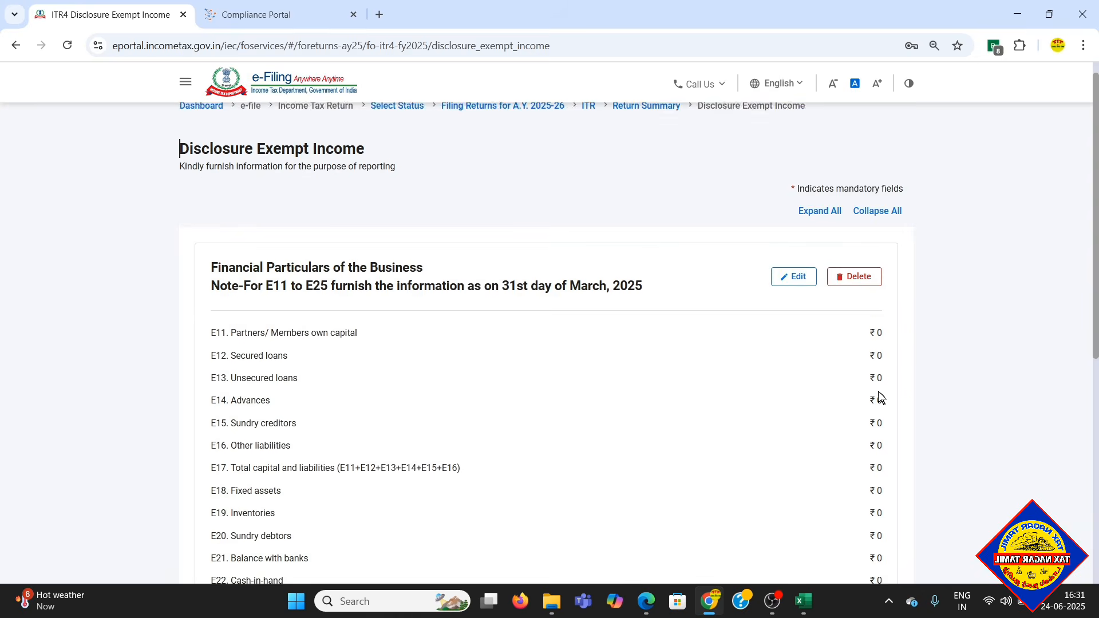
- Edit the existing GSTIN entry under turnover reported for GST, set its annual value of outward supplies to 1400000 and save it
scroll(880, 397, "down", 5)
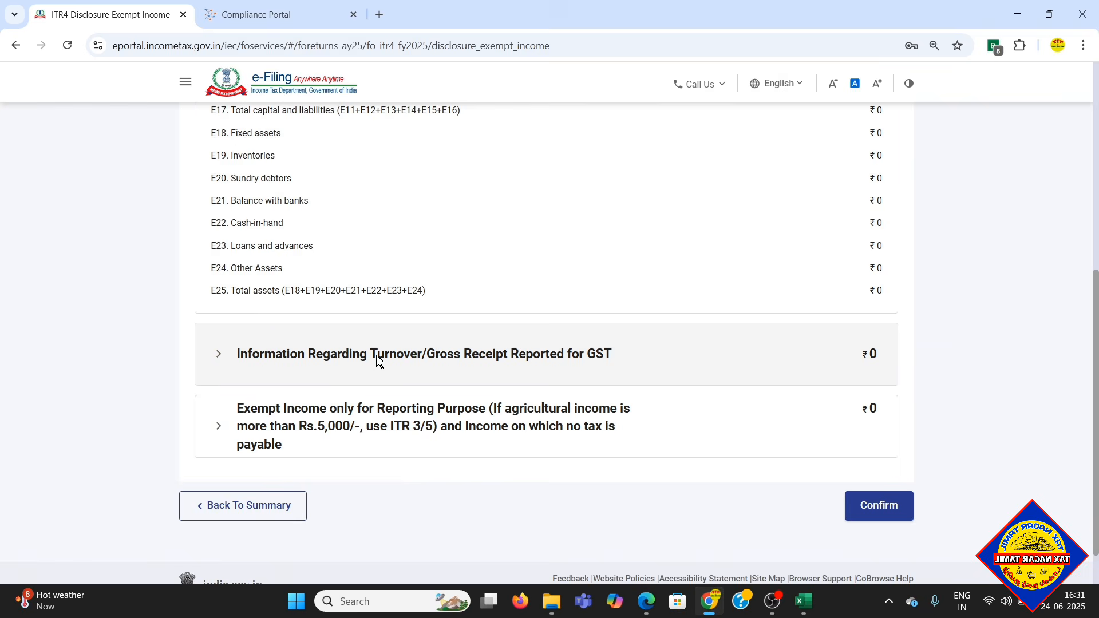
left_click(376, 355)
scroll(547, 404, "down", 3)
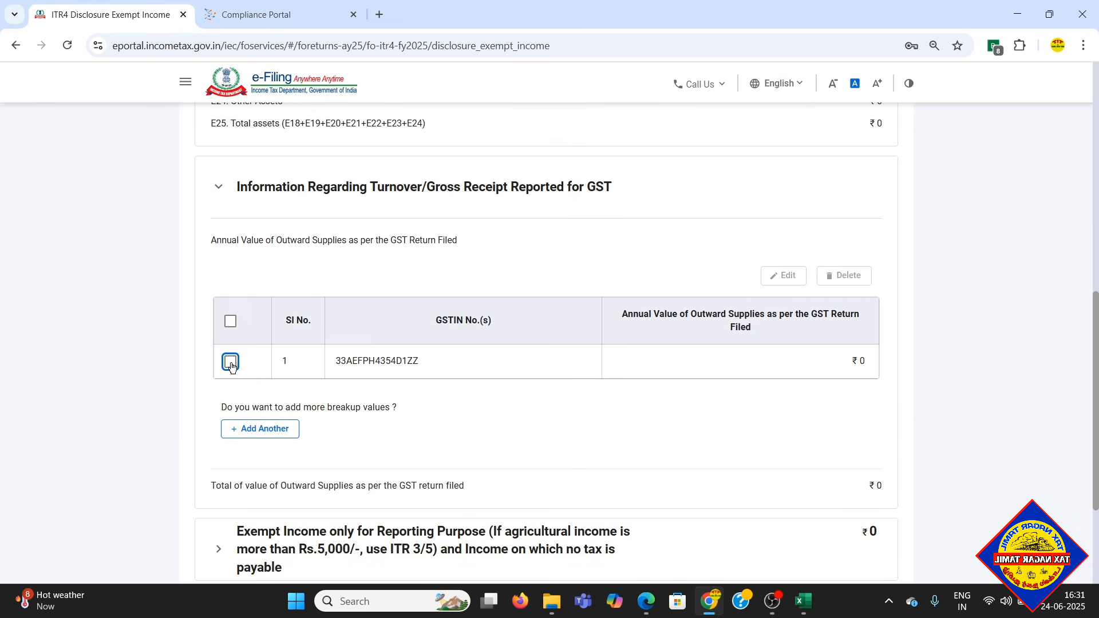
left_click(230, 362)
left_click(783, 275)
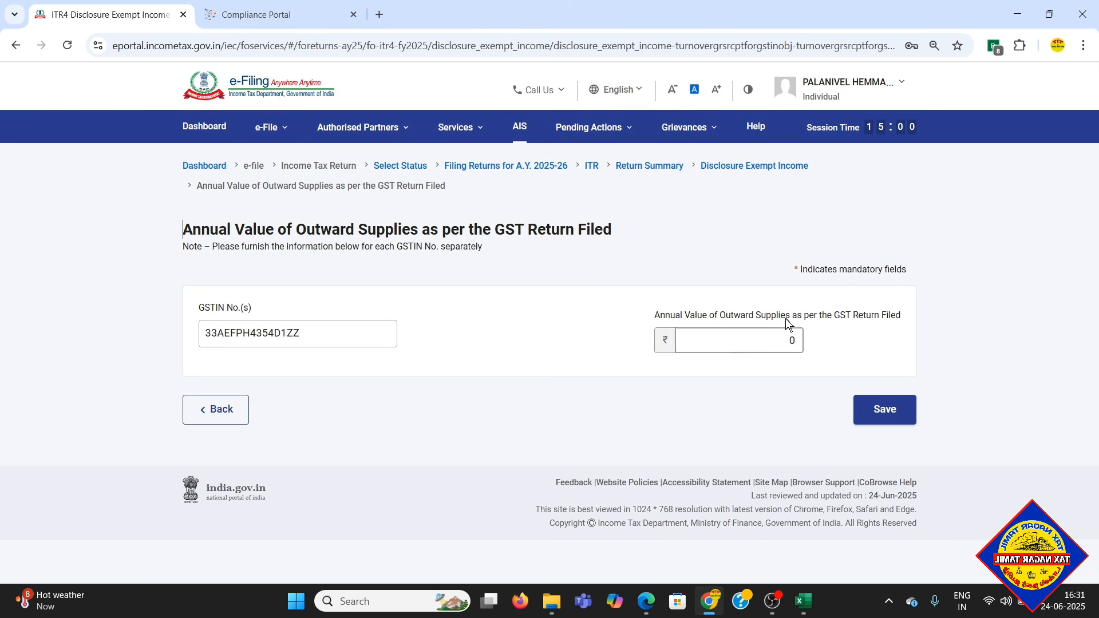
left_click(792, 341)
type("1400000")
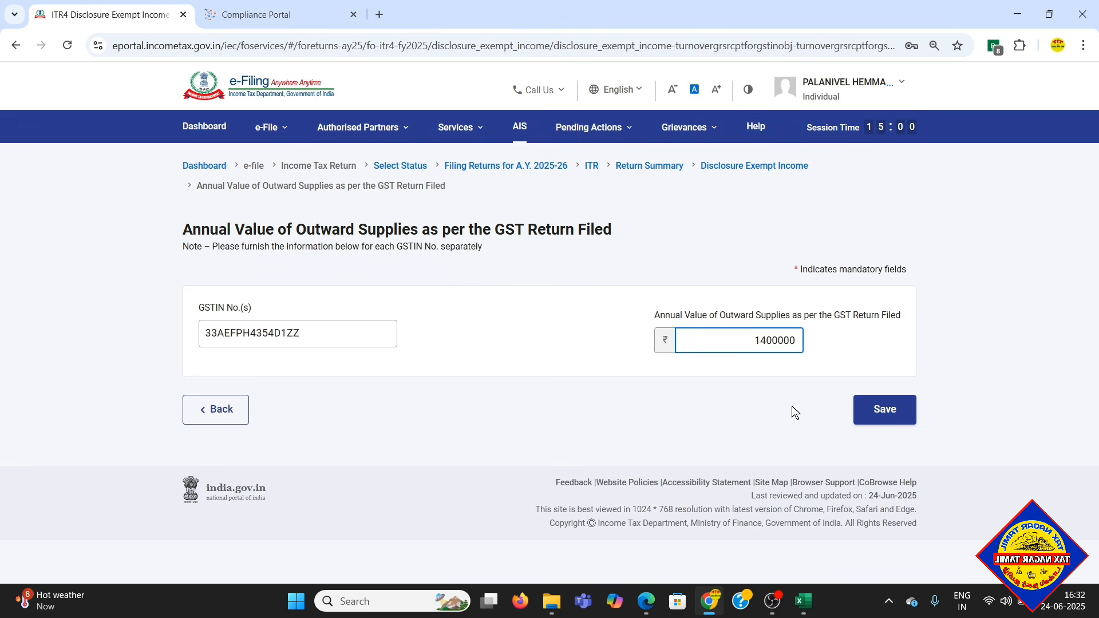
left_click(875, 410)
- Expand the Exempt Income only for Reporting Purpose section, add no entries, and confirm the Disclosure Exempt Income schedule
scroll(891, 394, "down", 7)
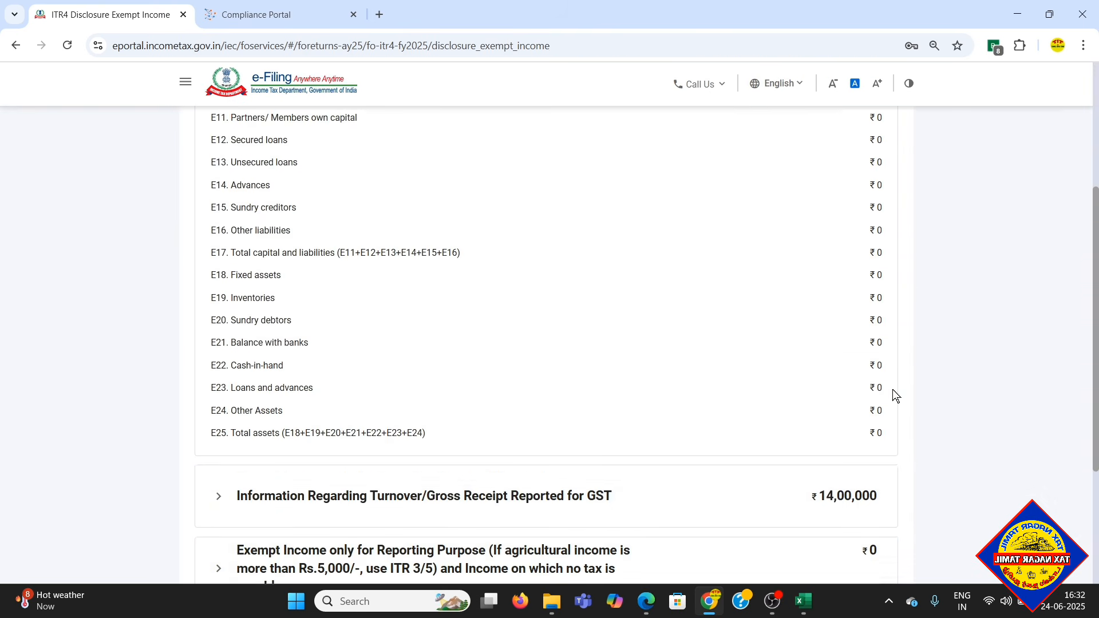
left_click(887, 393)
scroll(649, 351, "up", 1)
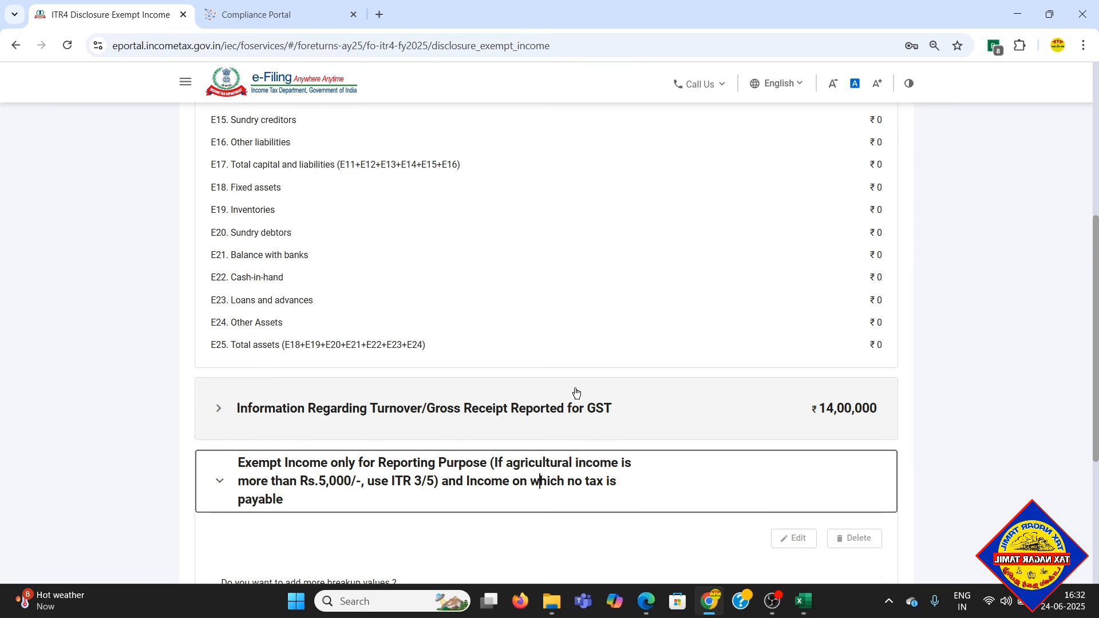
scroll(798, 459, "down", 3)
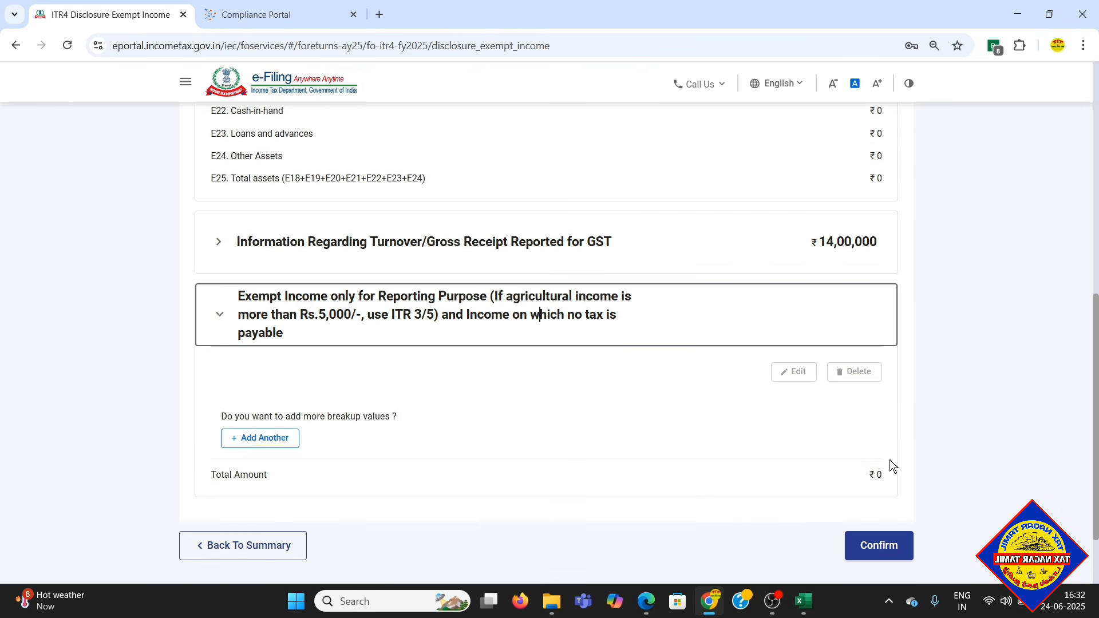
left_click(885, 547)
scroll(842, 420, "up", 2)
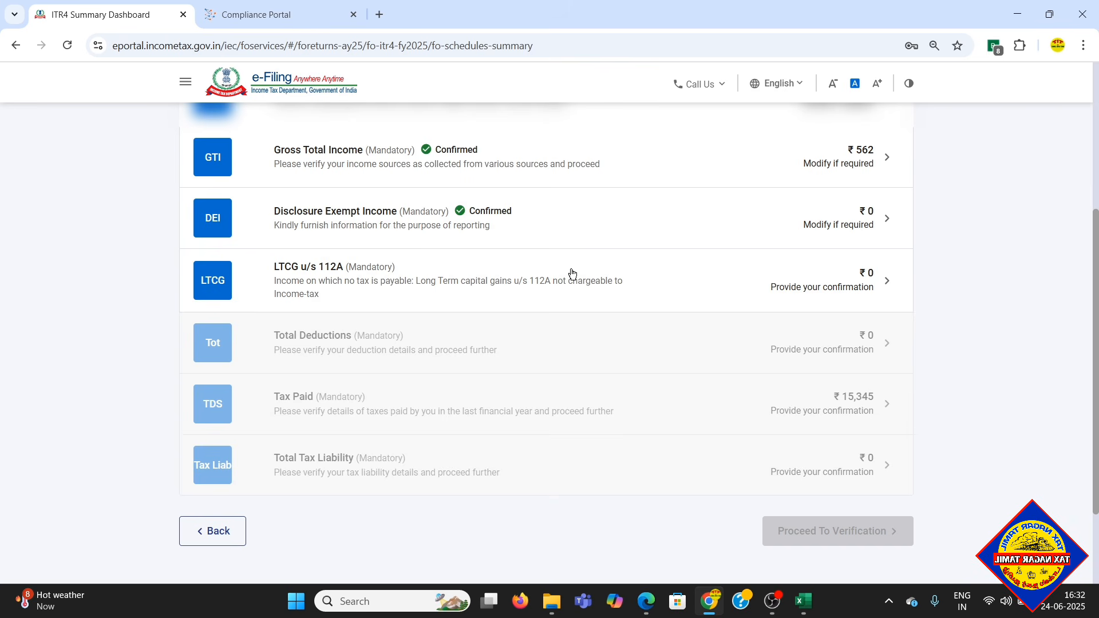
- Open the LTCG u/s 112A schedule, leave the sale consideration and cost of acquisition blank, and confirm it
scroll(556, 277, "down", 1)
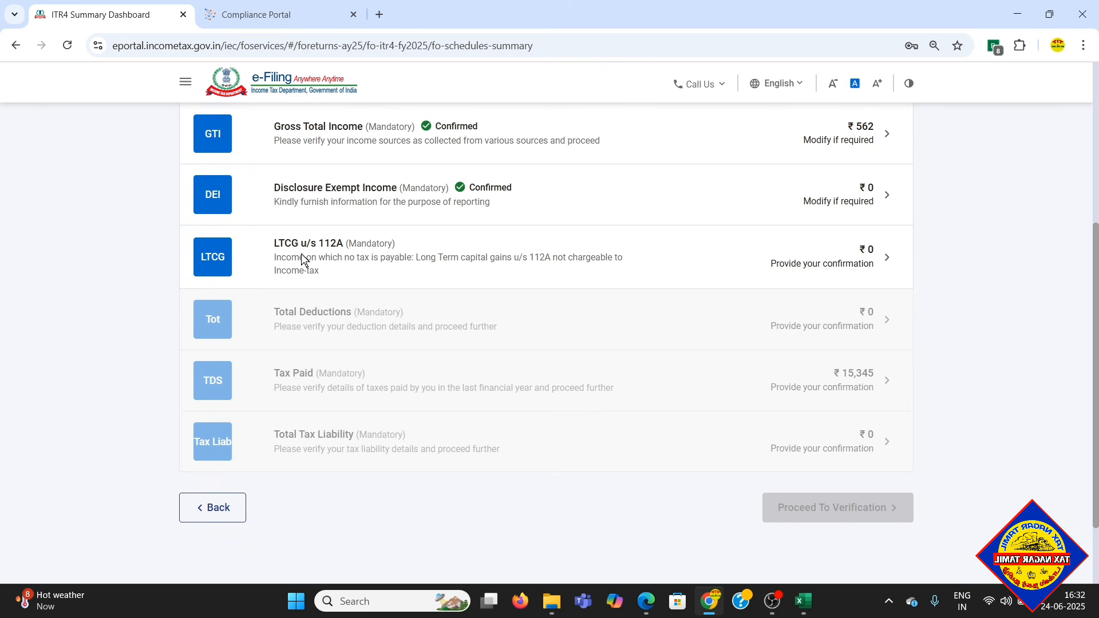
left_click(378, 261)
left_click(835, 271)
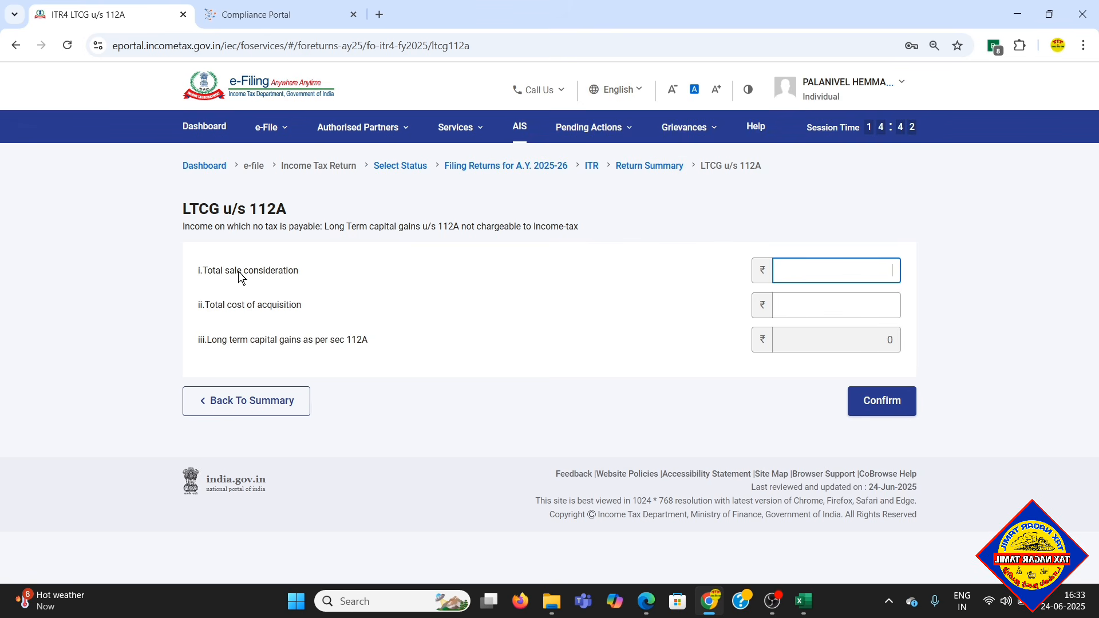
left_click(853, 305)
left_click(968, 326)
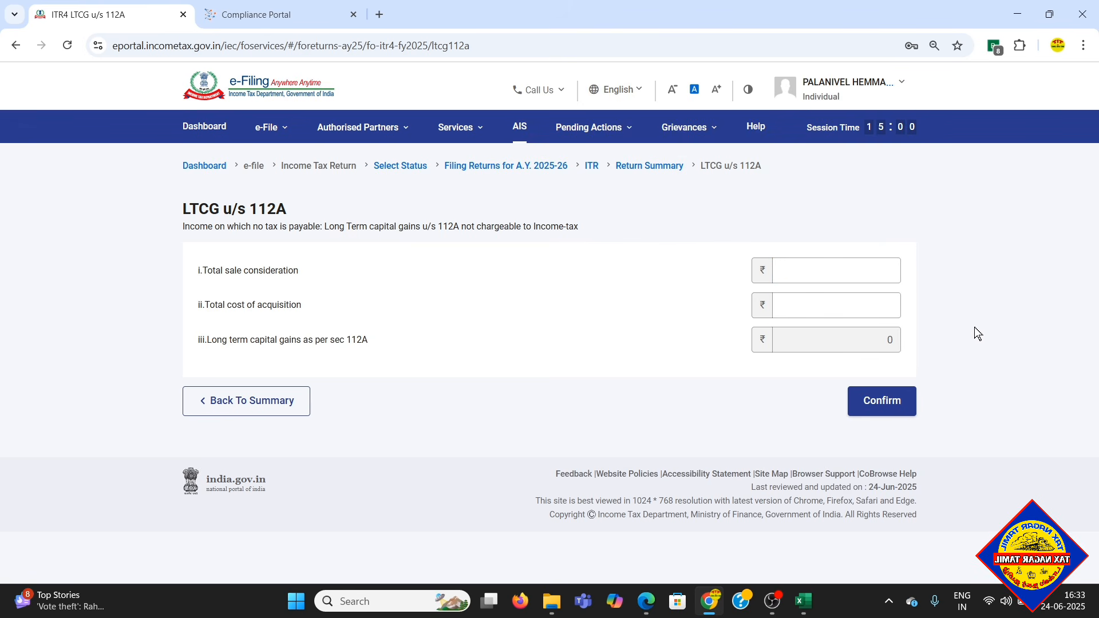
left_click(890, 405)
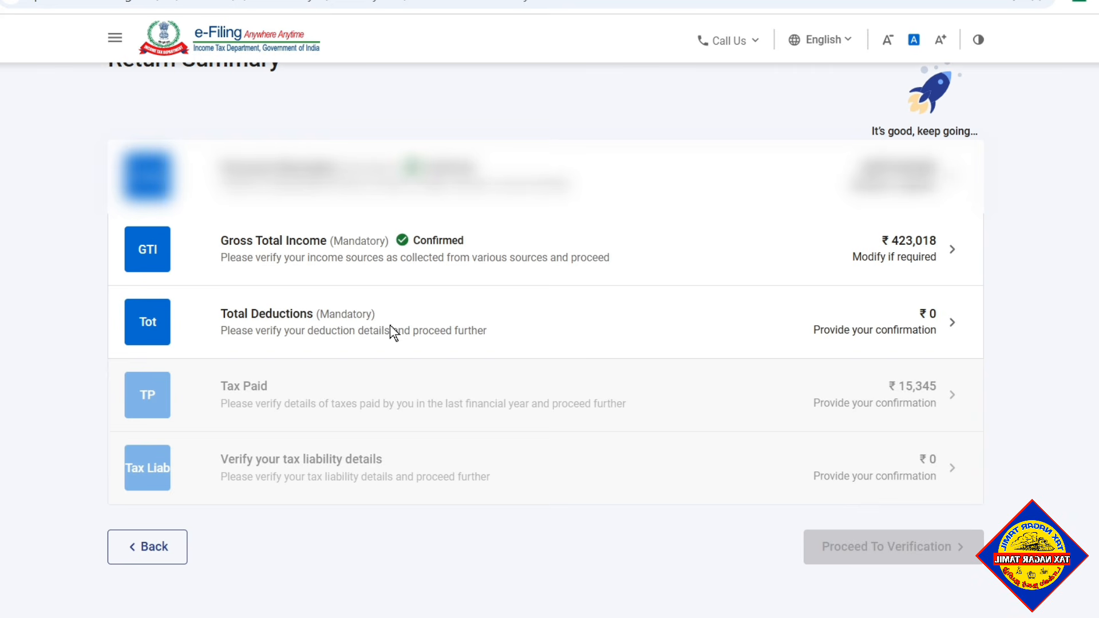
- Open the Total Deductions schedule and examine the available deduction sections from 80C through 80G
left_click(437, 331)
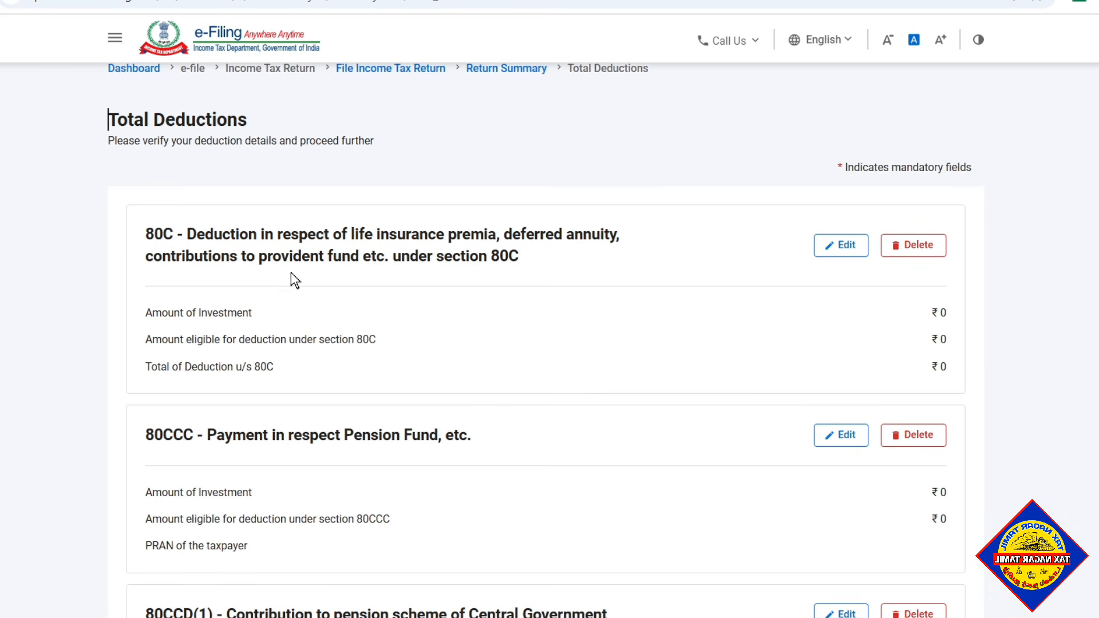
scroll(444, 367, "down", 2)
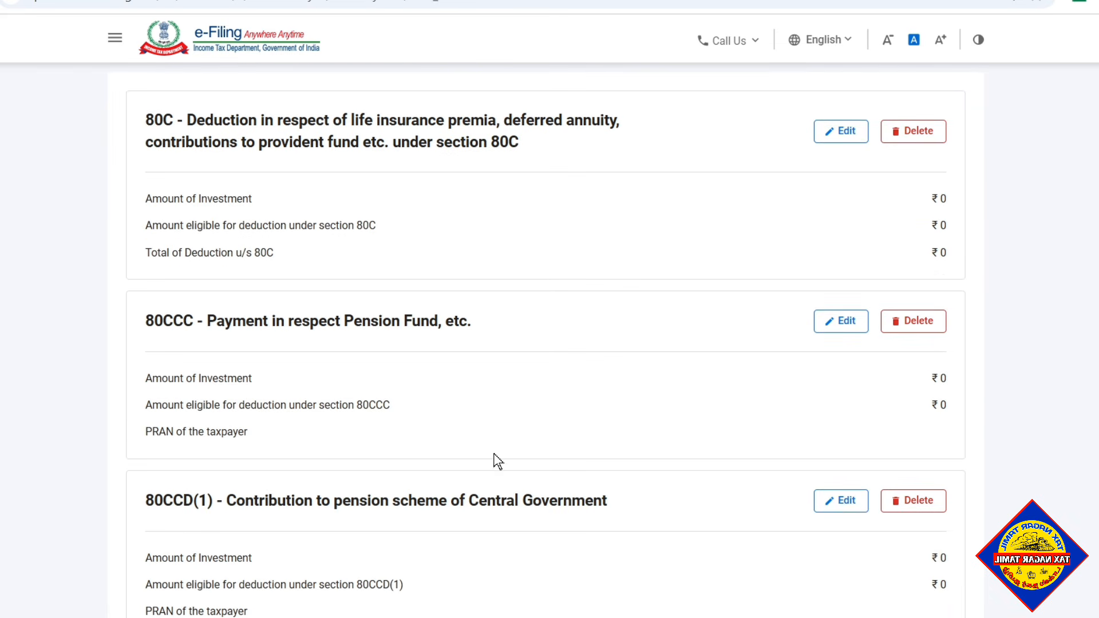
scroll(496, 461, "down", 2)
scroll(510, 469, "down", 4)
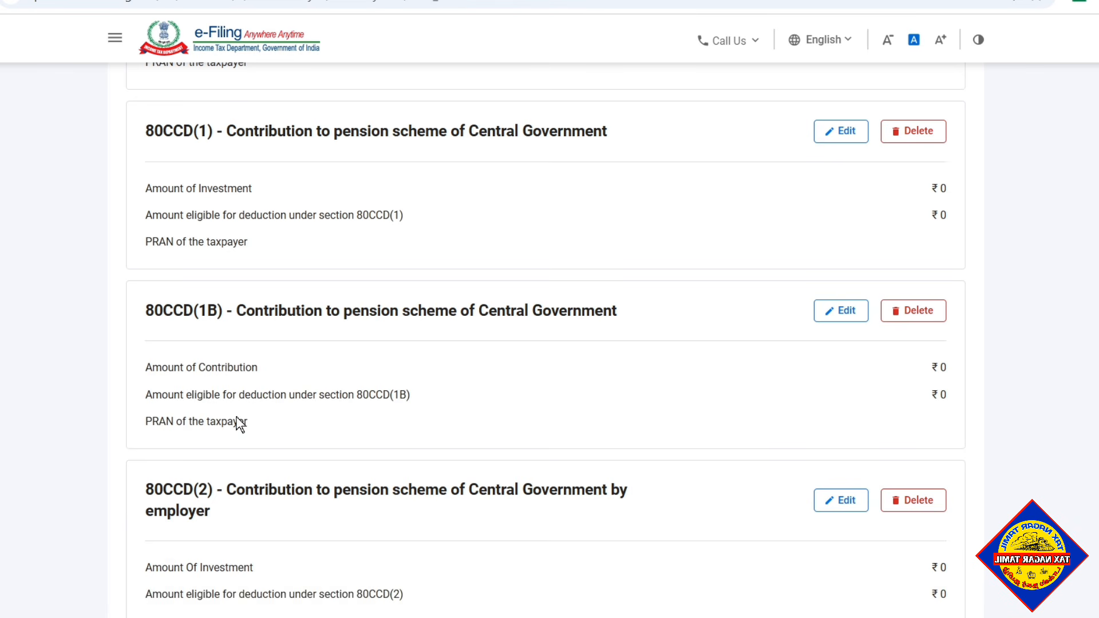
scroll(351, 415, "down", 2)
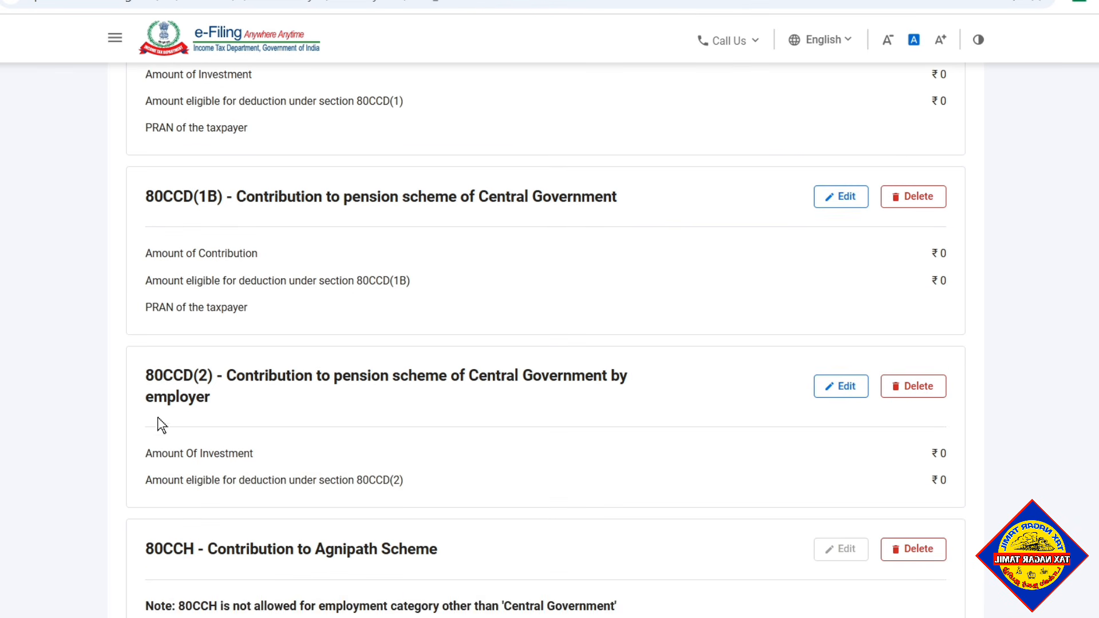
scroll(274, 422, "down", 3)
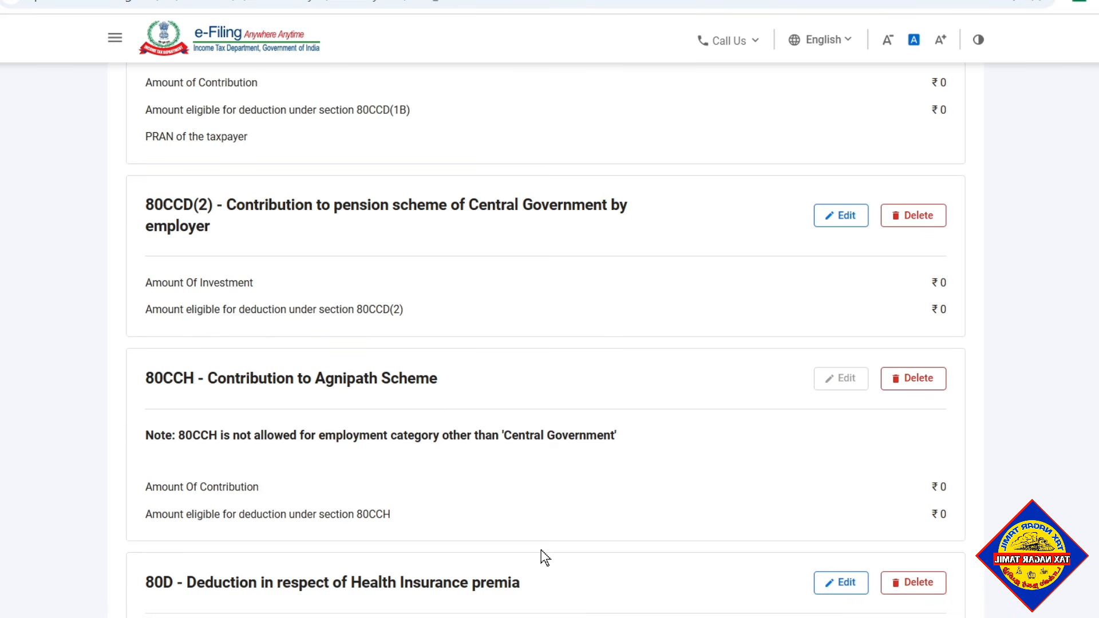
scroll(472, 503, "down", 4)
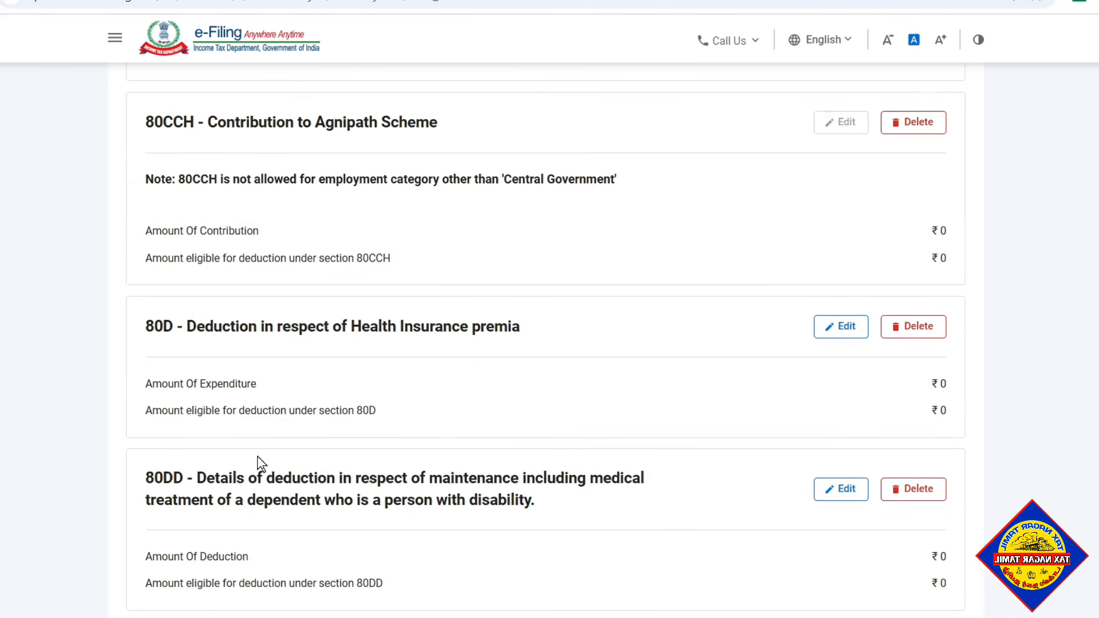
scroll(259, 462, "down", 6)
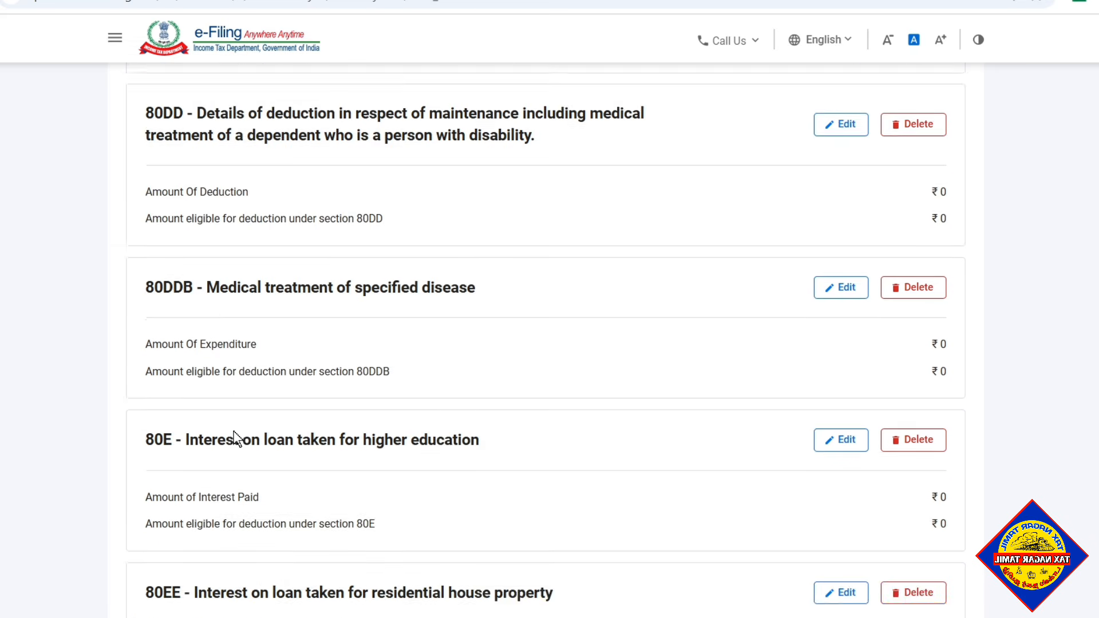
scroll(235, 452, "down", 9)
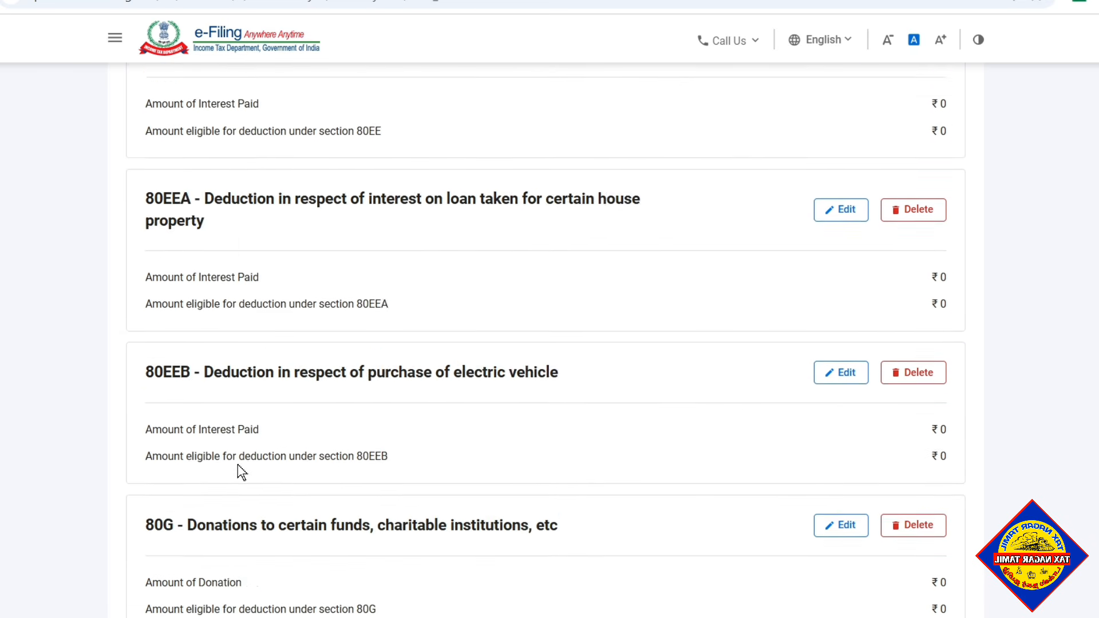
scroll(238, 465, "down", 5)
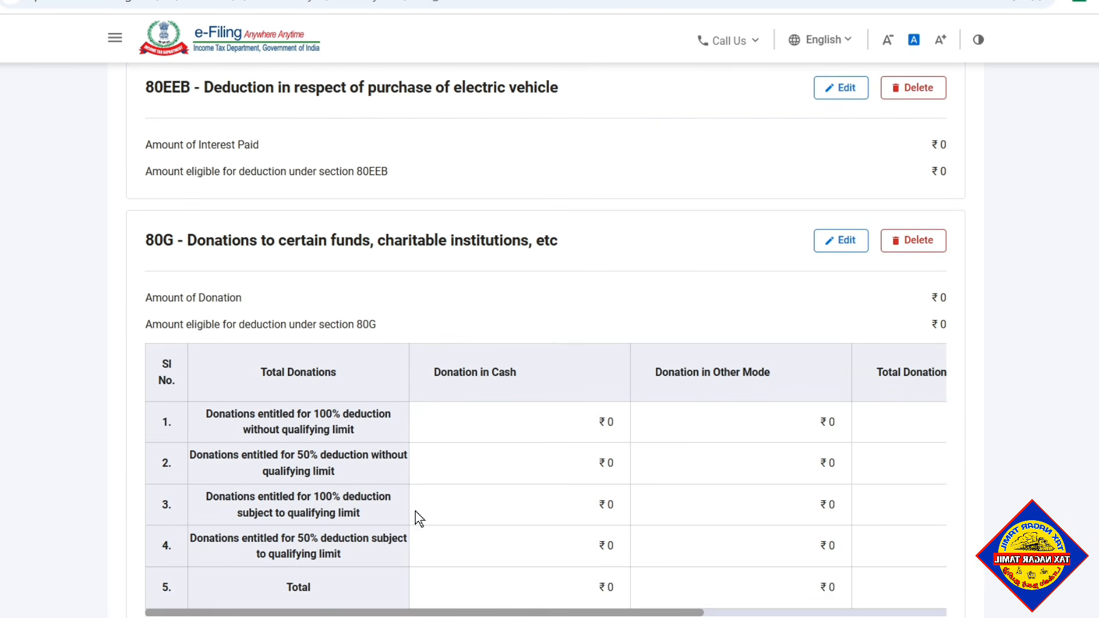
scroll(414, 510, "up", 13)
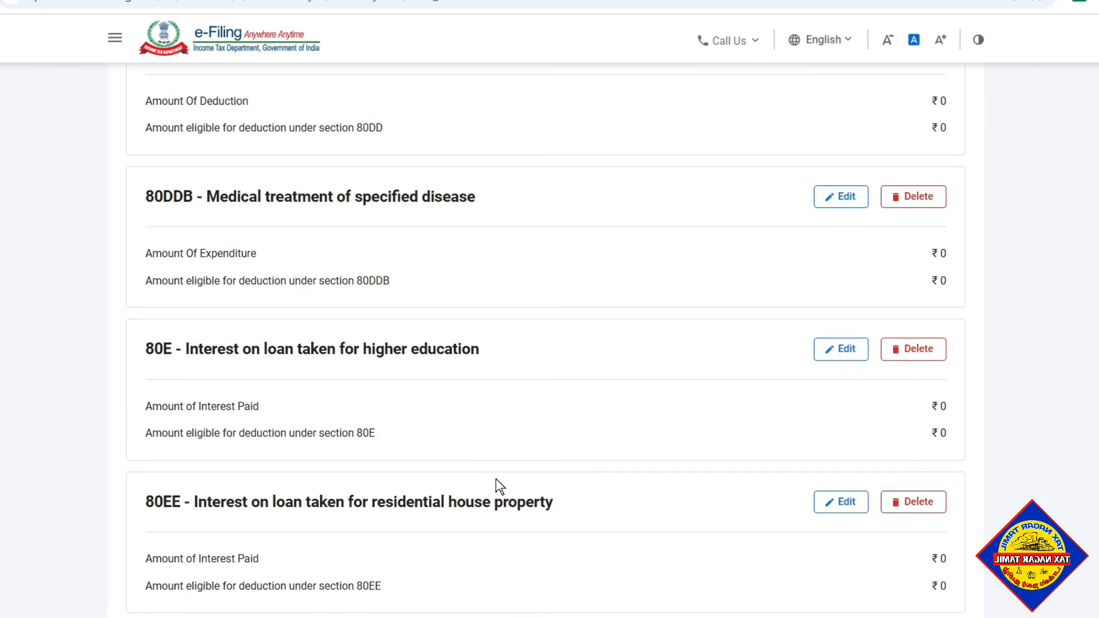
scroll(497, 479, "up", 17)
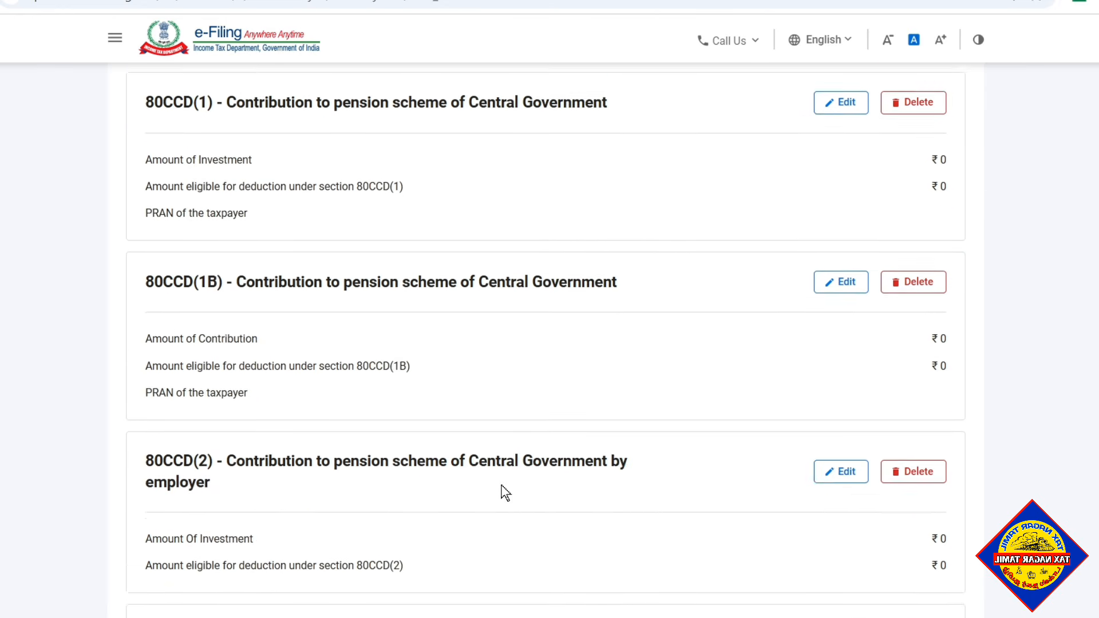
scroll(498, 503, "up", 10)
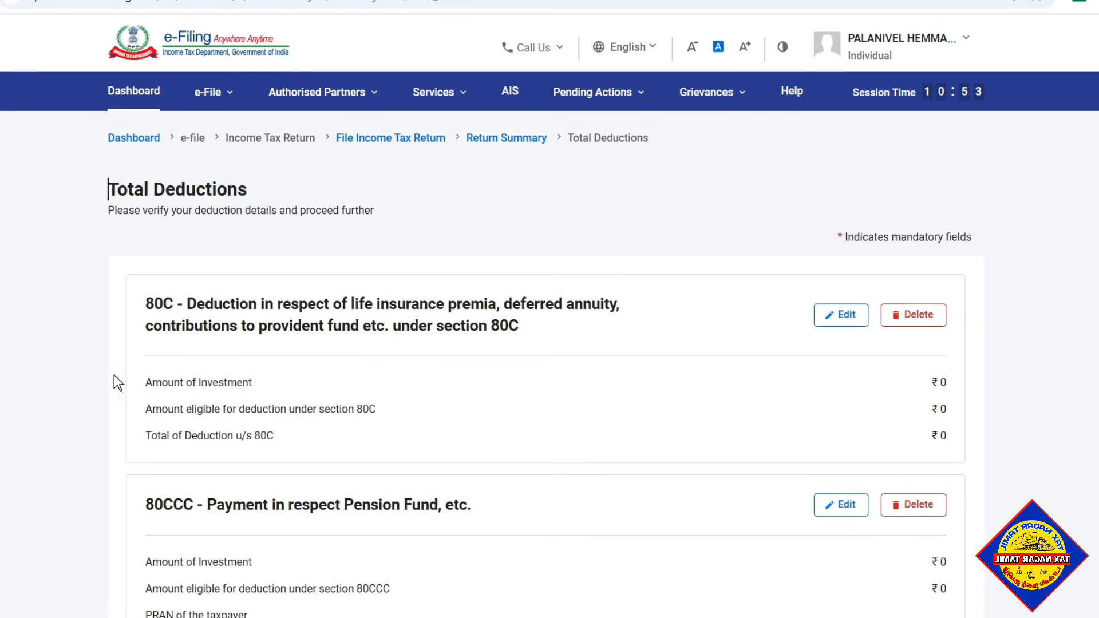
- Add a section 80C breakup entry with an eligible amount of 35000, fill in its document identification number and save it
left_click(840, 318)
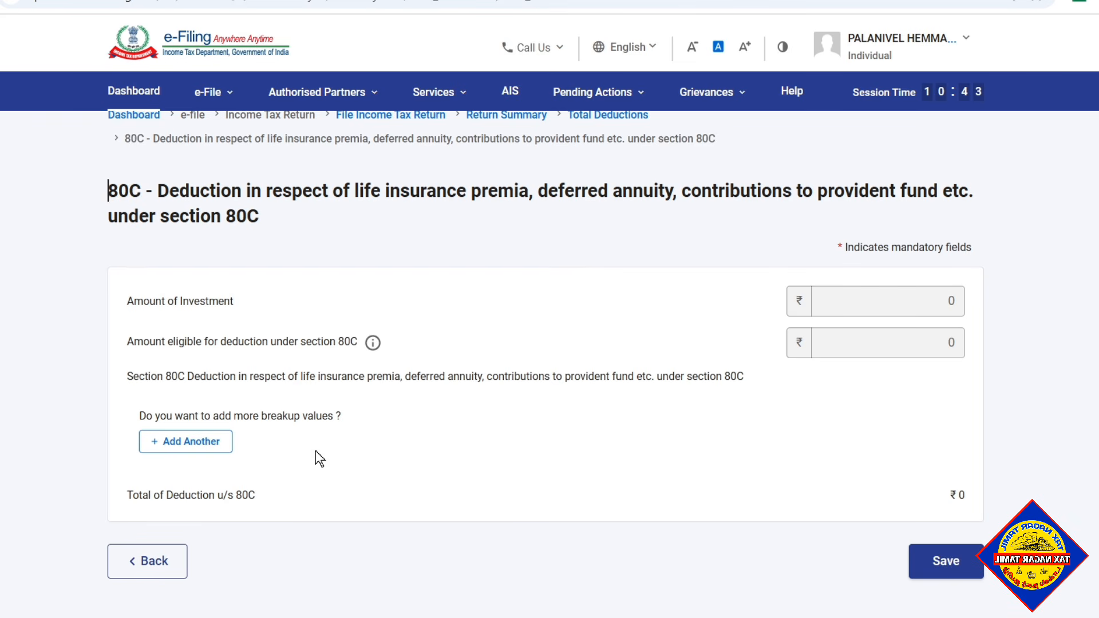
left_click(191, 449)
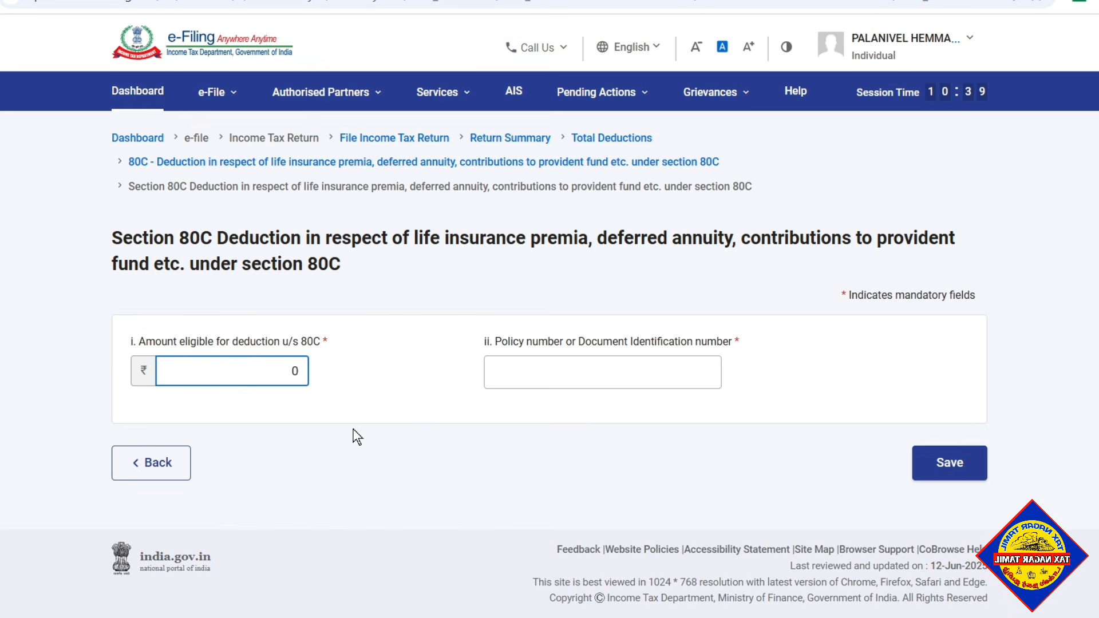
key("BackSpace")
type("35000")
key("Tab")
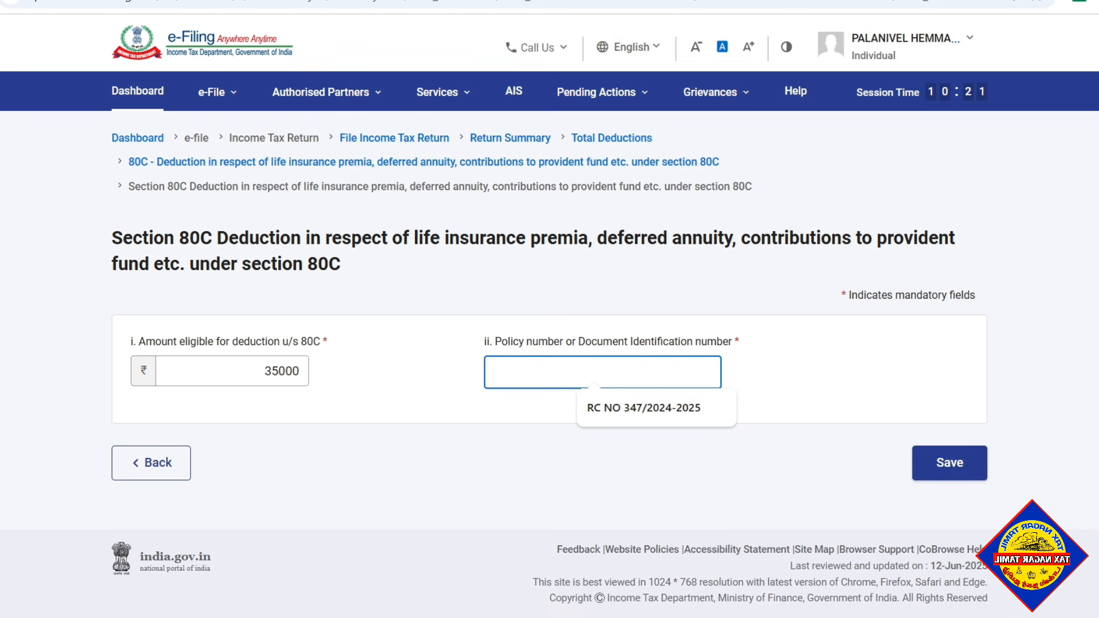
left_click(583, 419)
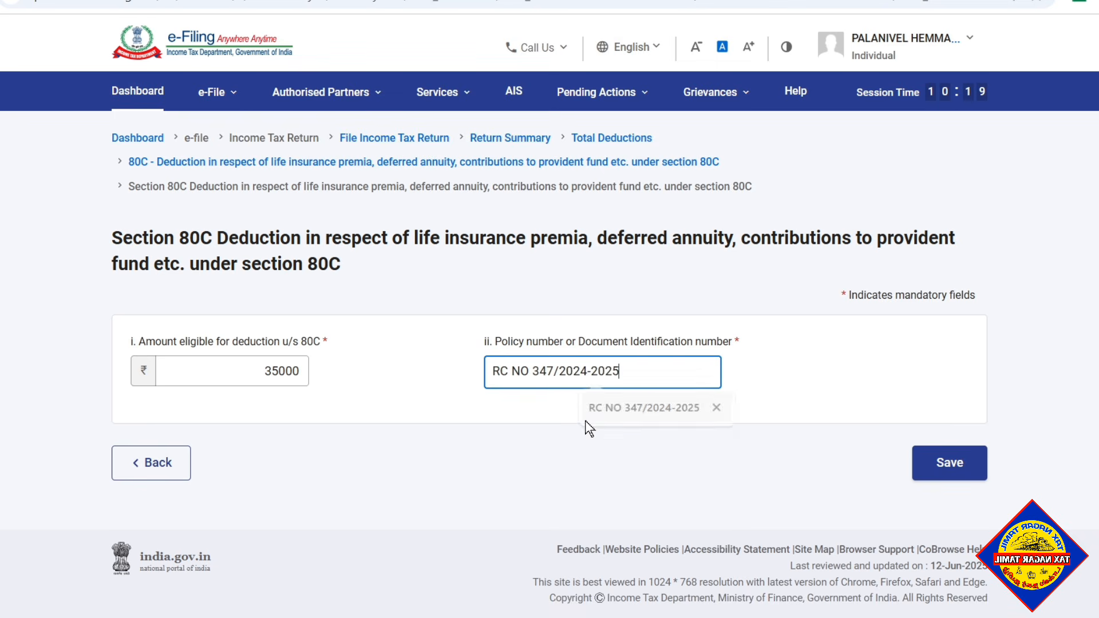
left_click(585, 451)
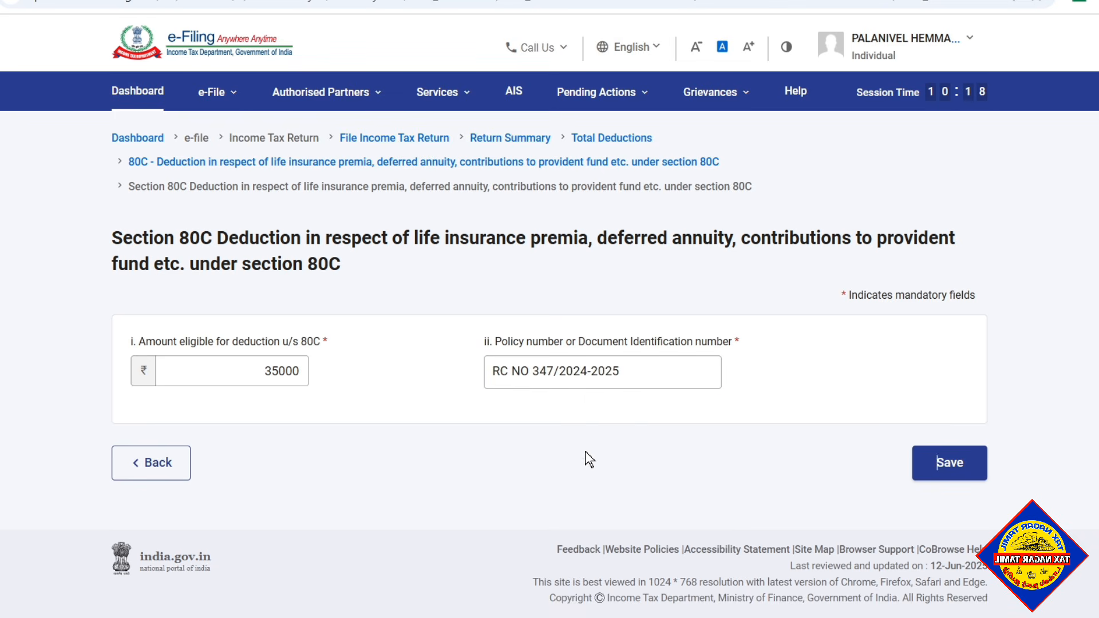
left_click(942, 464)
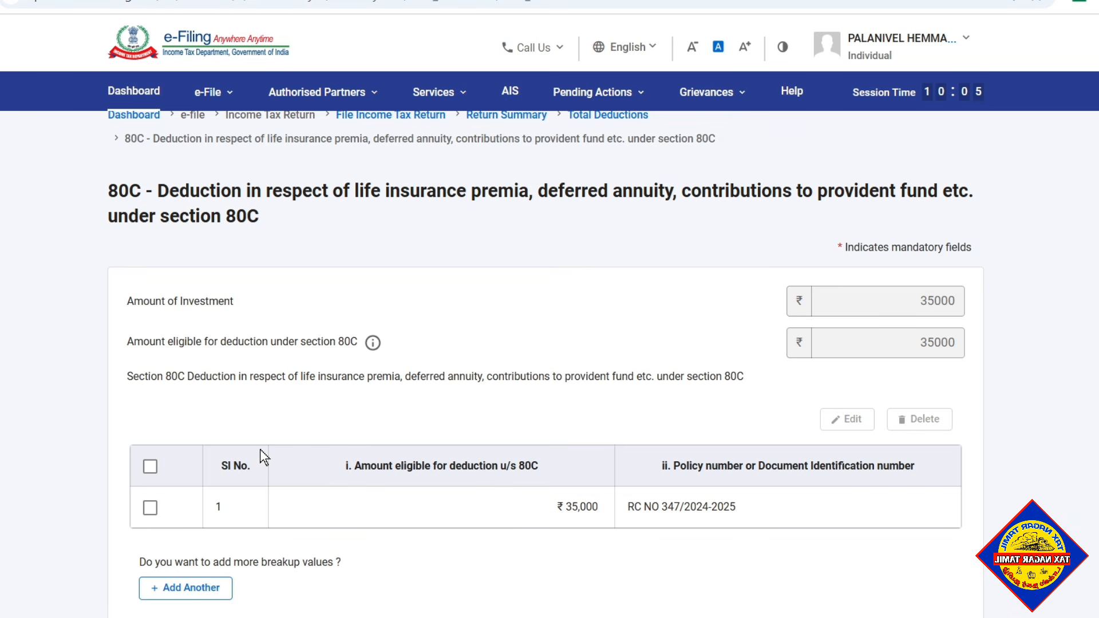
- Add a second section 80C breakup entry with an eligible amount of 10000, enter its policy number and save it
scroll(268, 492, "down", 2)
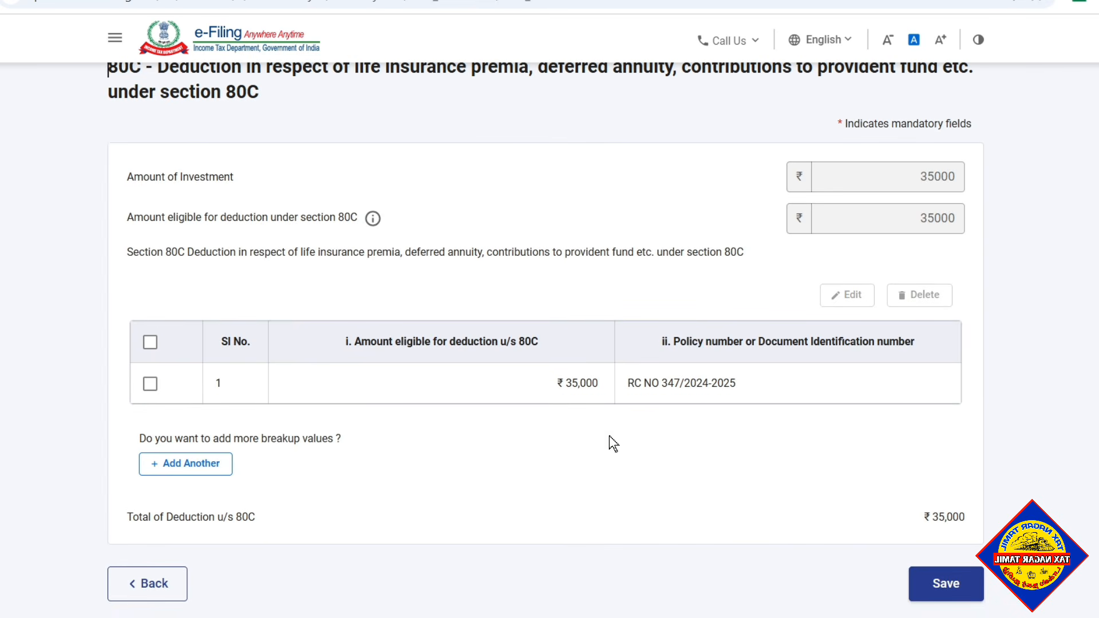
left_click(186, 470)
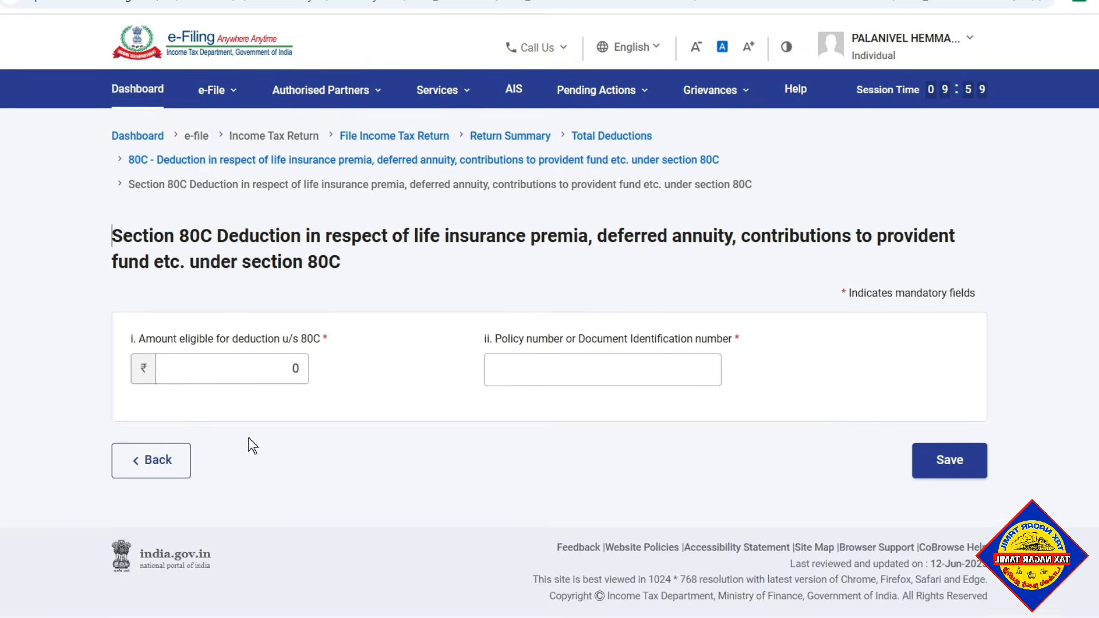
left_click(297, 371)
key("BackSpace")
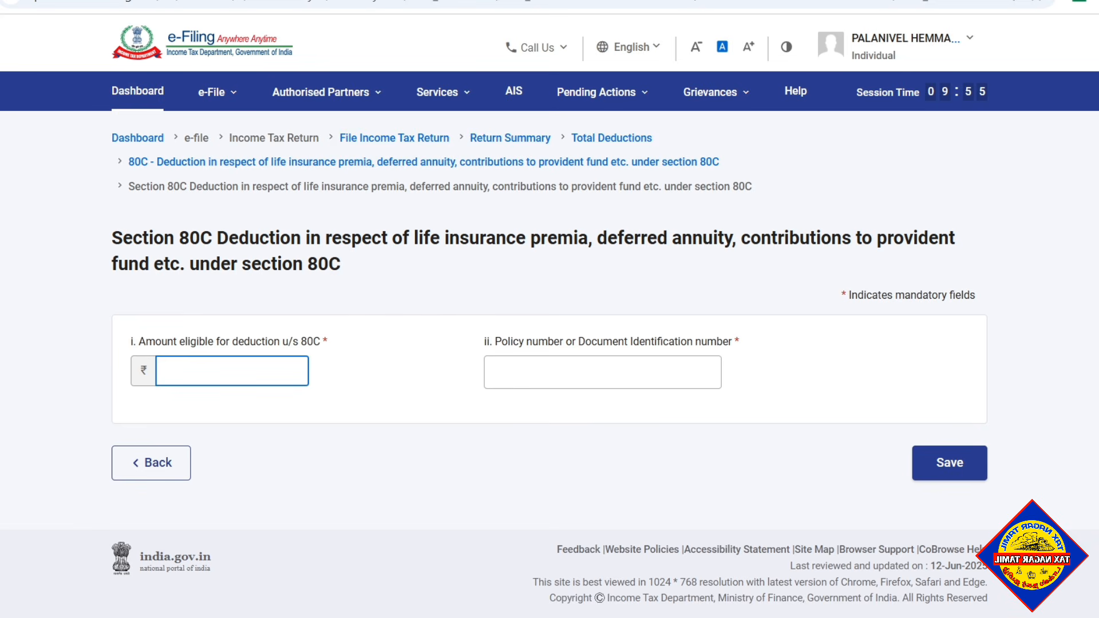
type("10000")
left_click(595, 372)
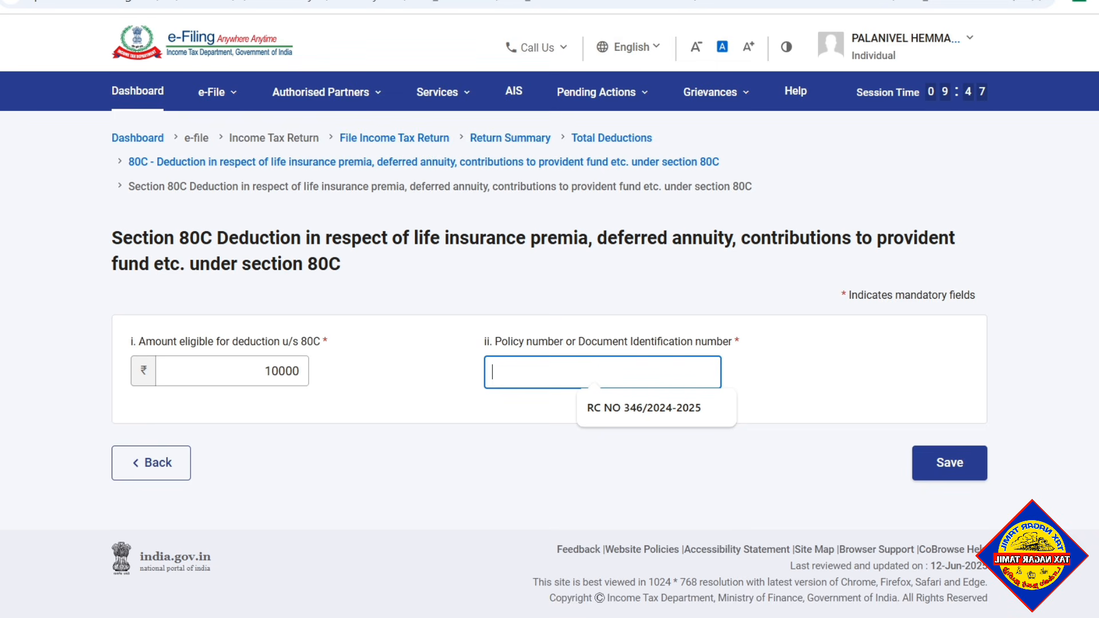
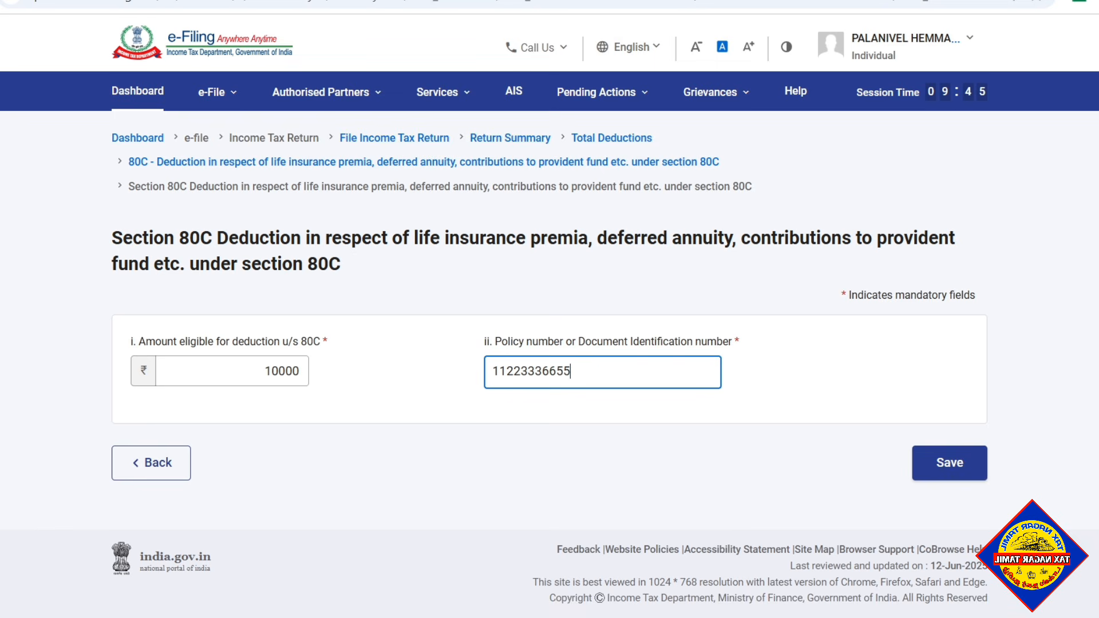
left_click(938, 458)
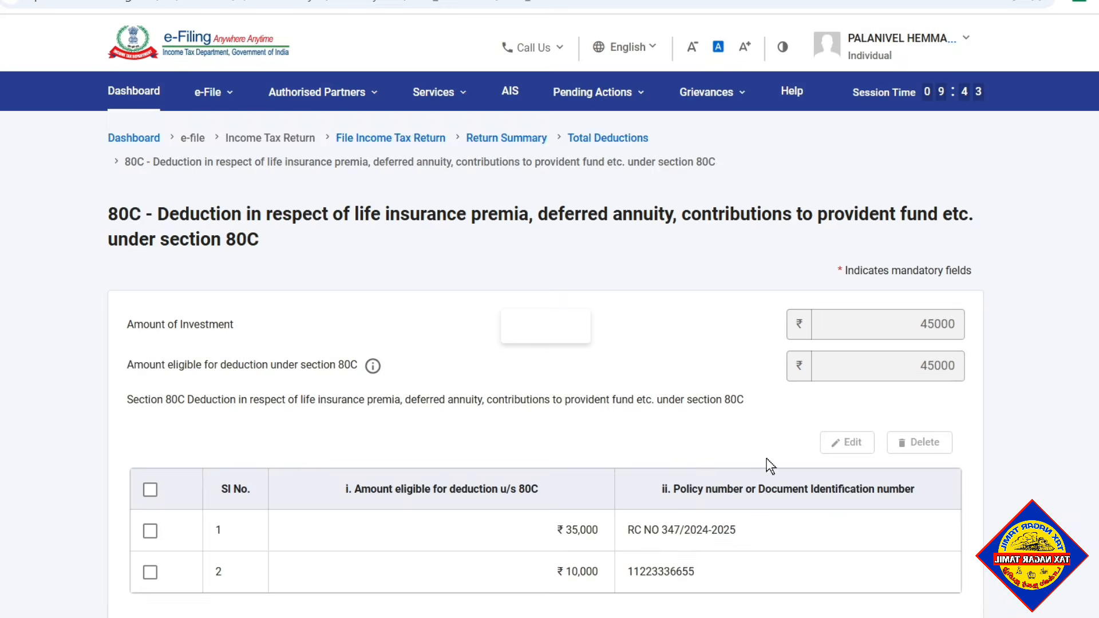
- Review the two section 80C breakup entries and their total, and save the section 80C deduction
scroll(765, 458, "down", 5)
scroll(616, 345, "up", 3)
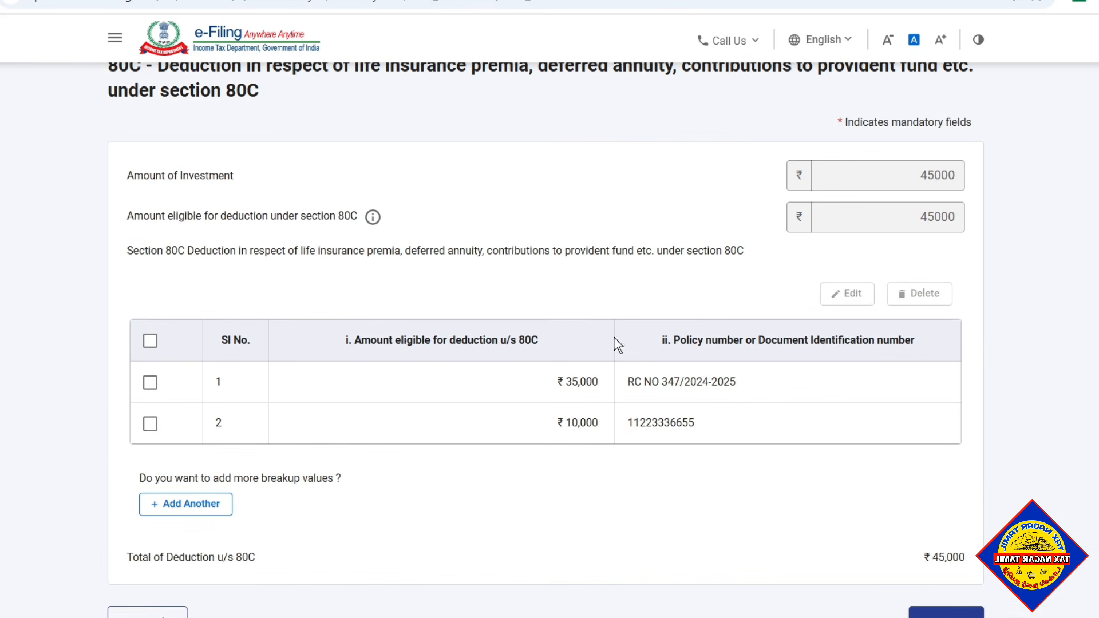
scroll(294, 345, "up", 3)
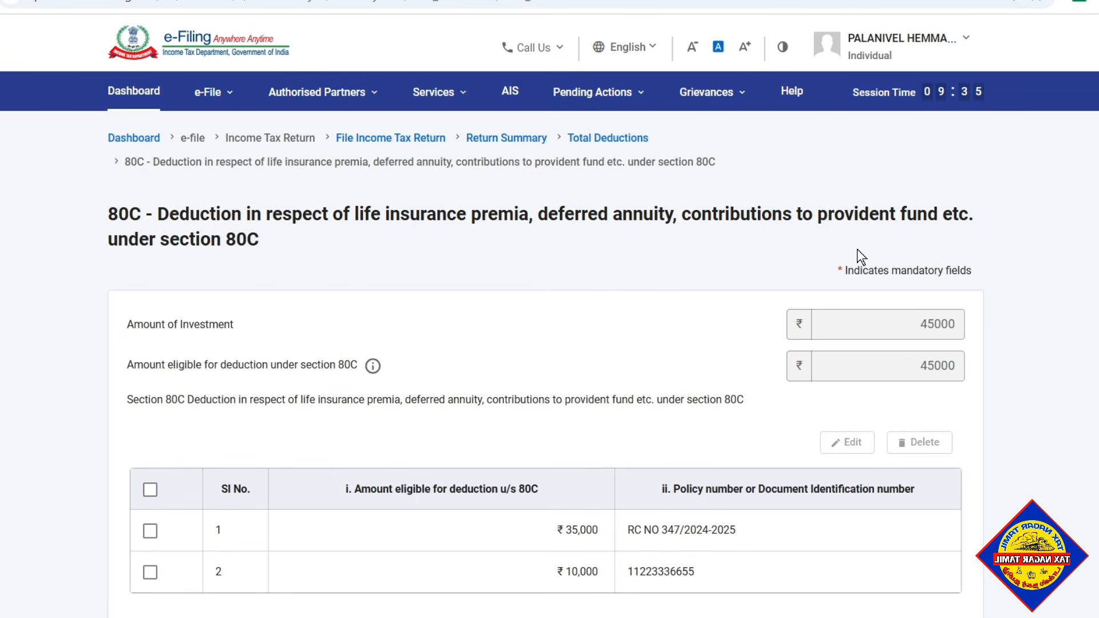
scroll(750, 367, "down", 3)
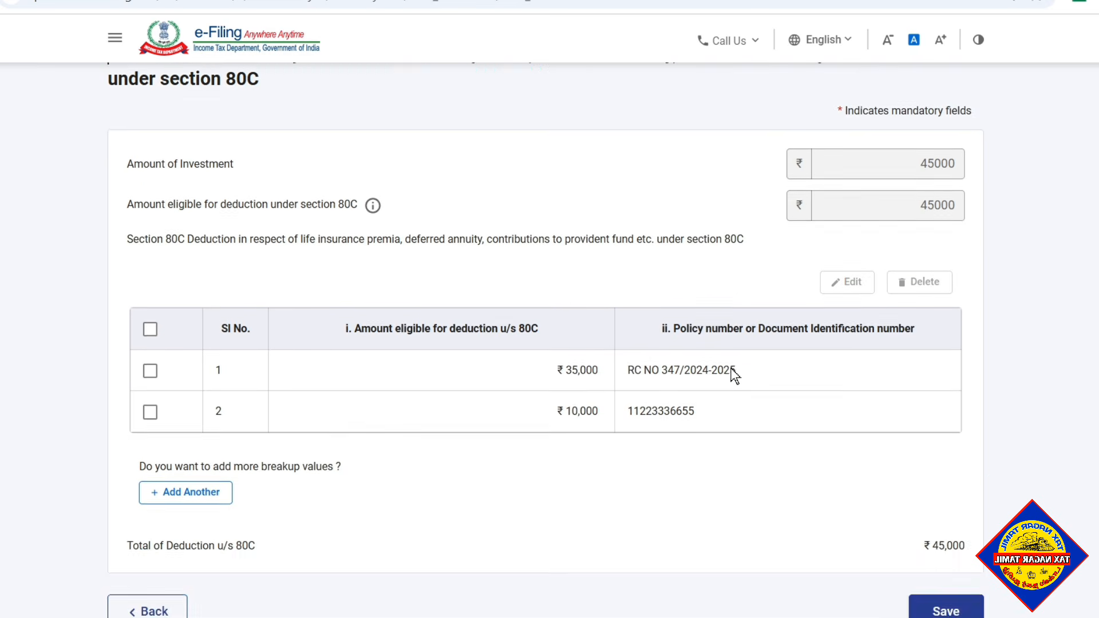
scroll(735, 375, "up", 2)
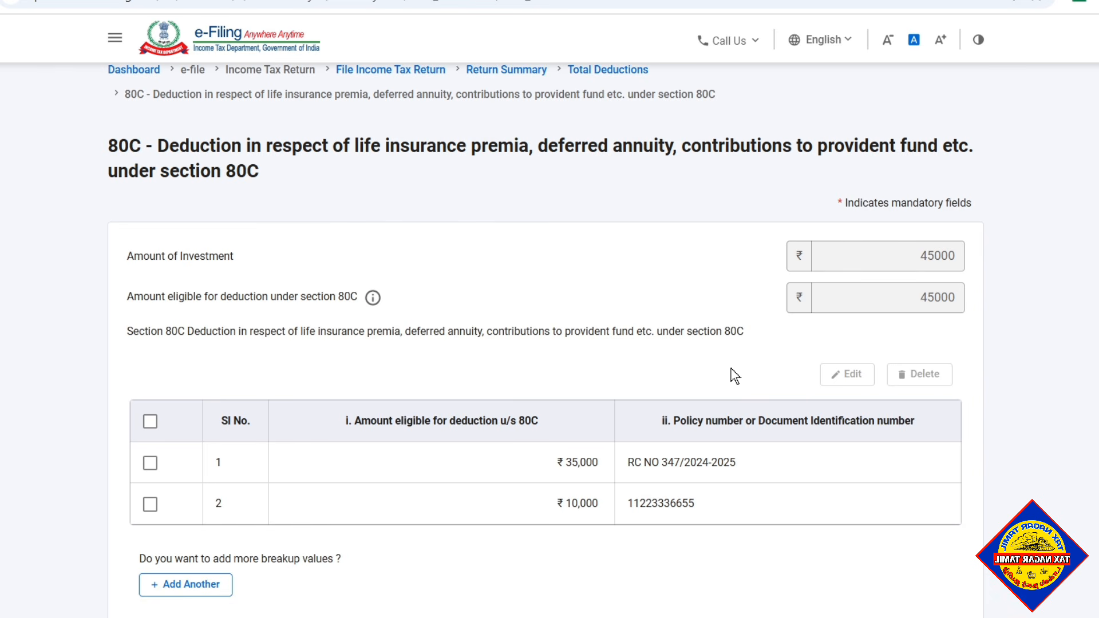
scroll(735, 376, "up", 2)
scroll(735, 376, "down", 3)
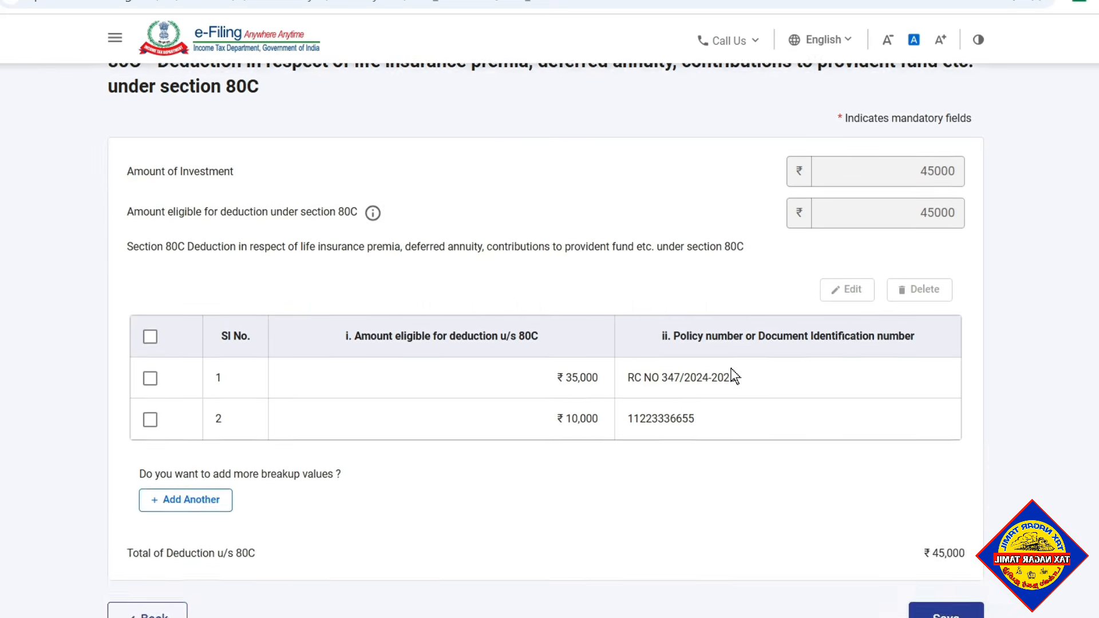
scroll(735, 376, "up", 3)
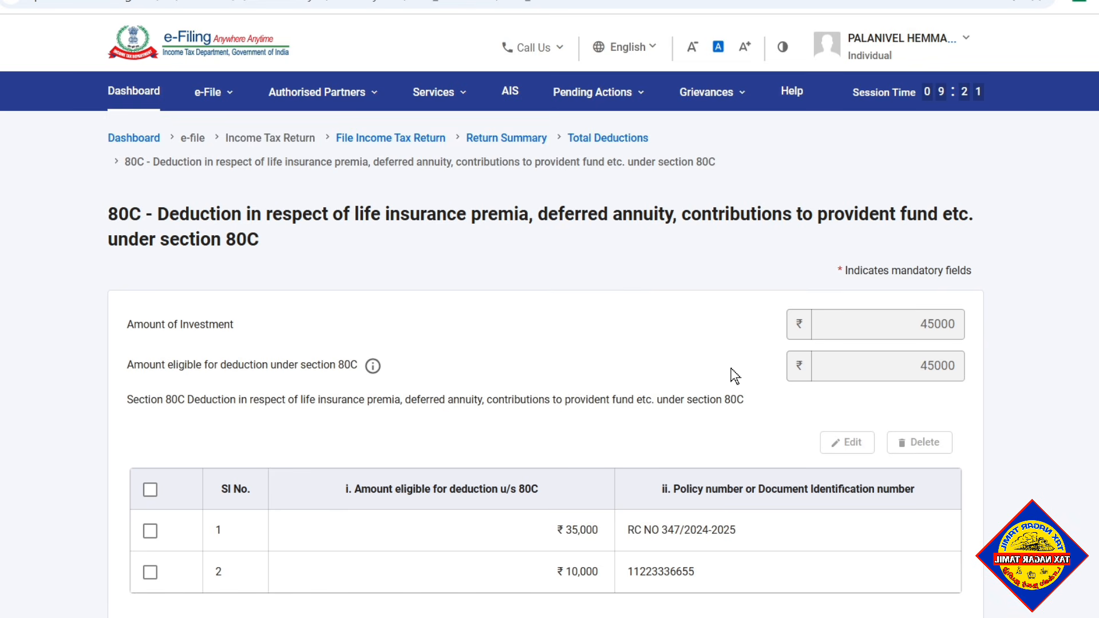
scroll(735, 376, "down", 5)
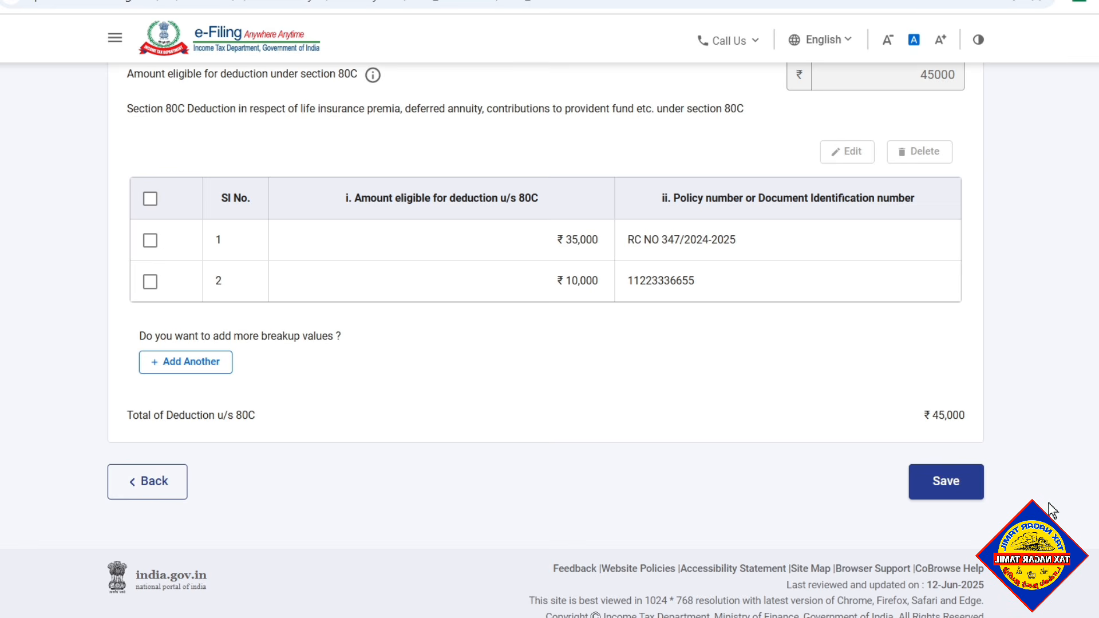
left_click(956, 483)
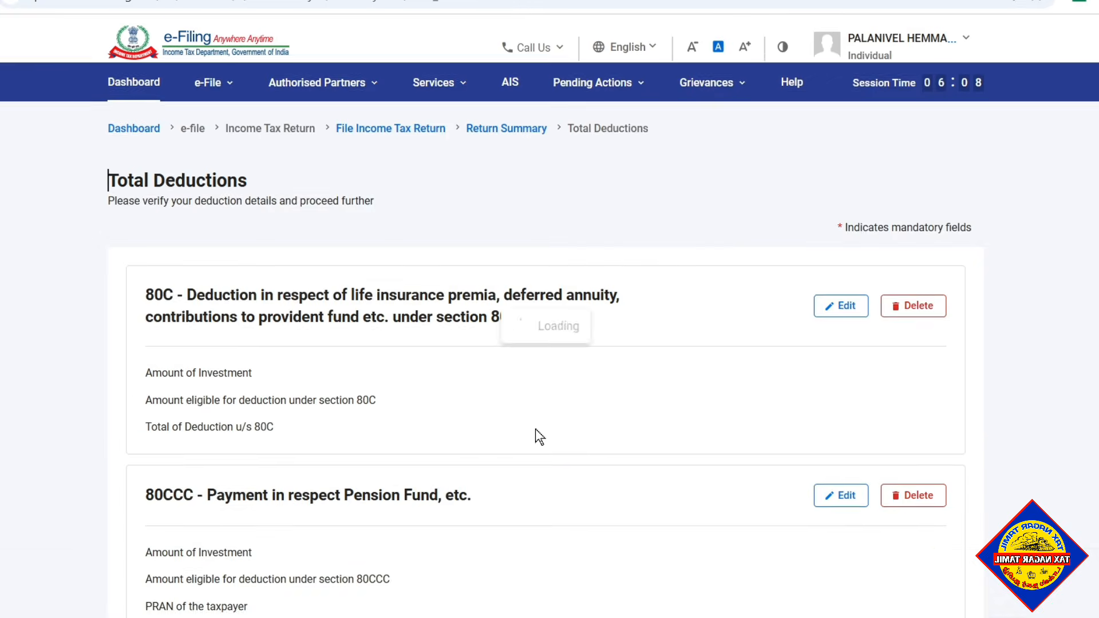
- Check the total of all deductions and confirm the Total Deductions schedule
scroll(535, 436, "down", 20)
scroll(809, 501, "down", 20)
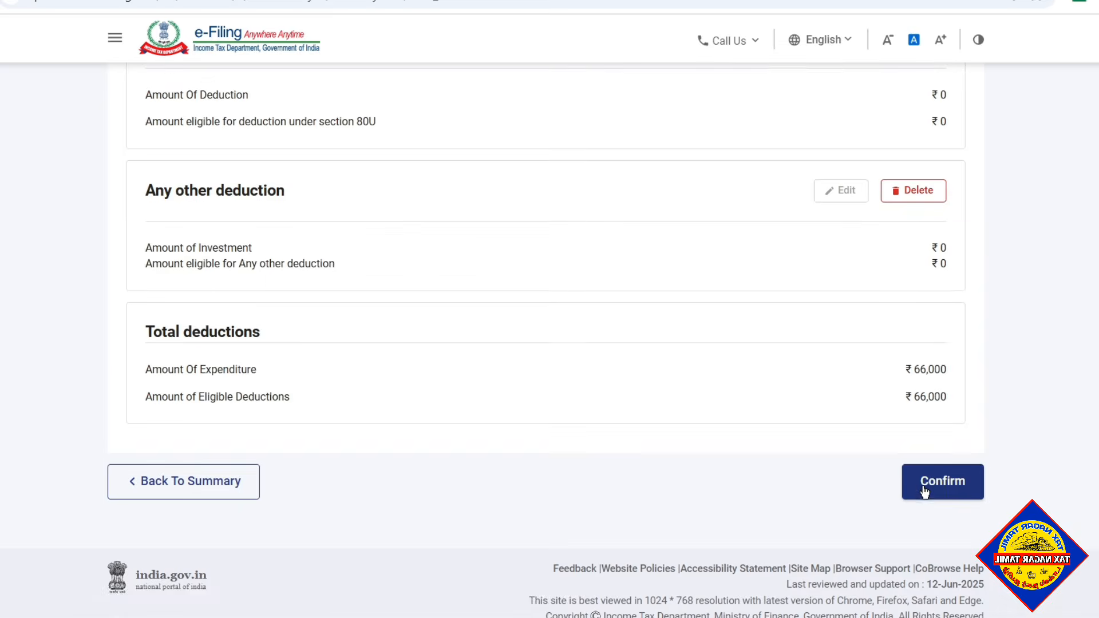
left_click(922, 488)
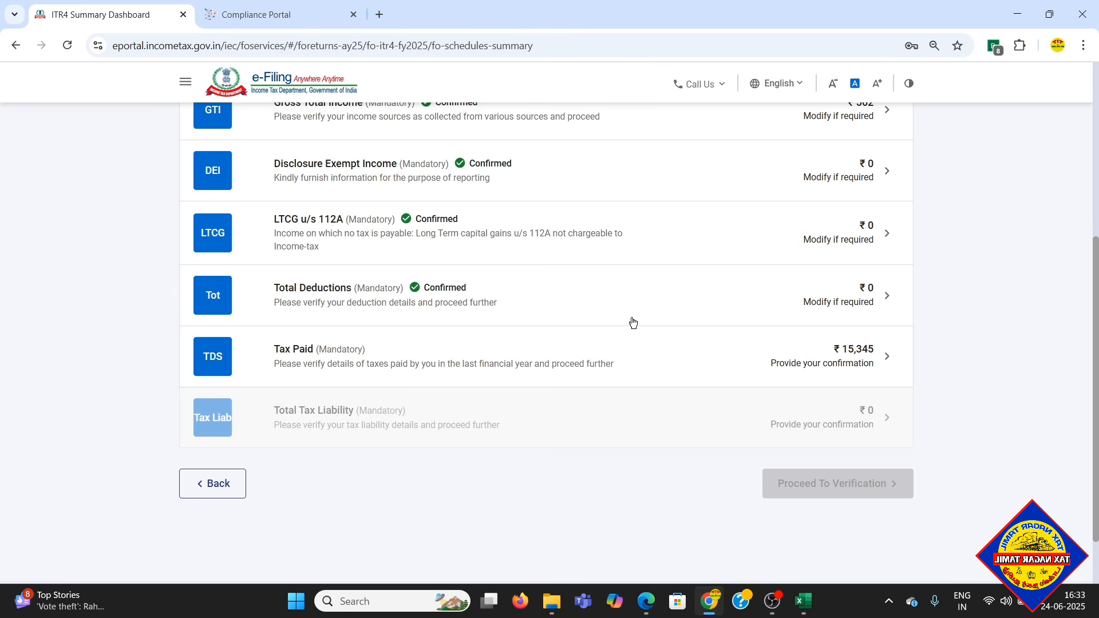
- Open the Tax Paid schedule, check the TDS details from salary and from other income, and confirm the schedule
left_click(342, 361)
scroll(343, 363, "up", 5)
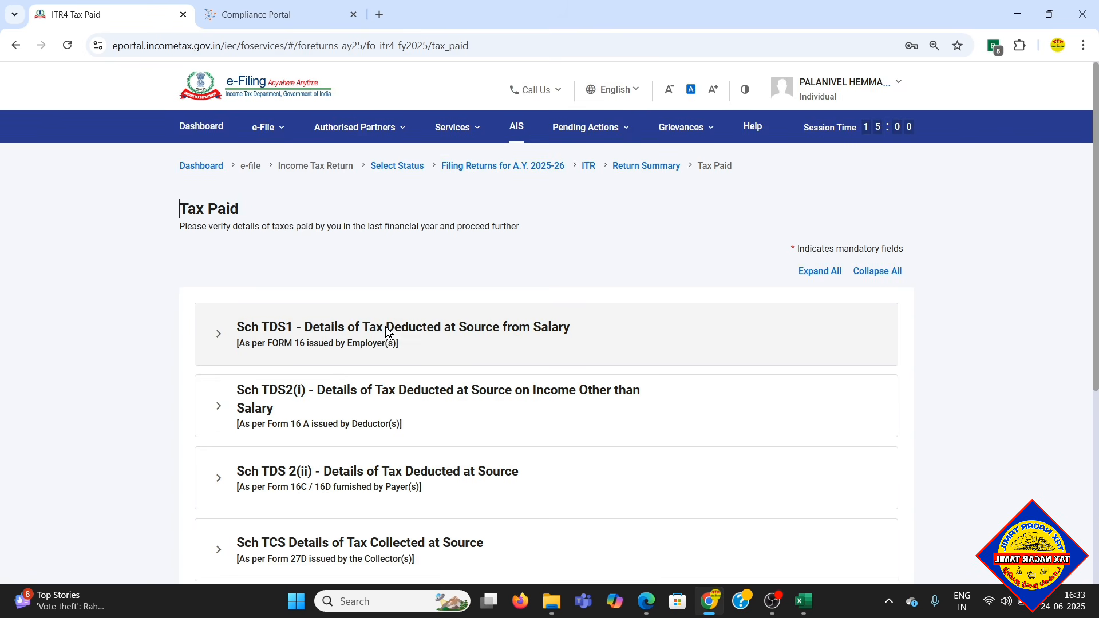
left_click(386, 326)
scroll(499, 334, "down", 2)
left_click(367, 325)
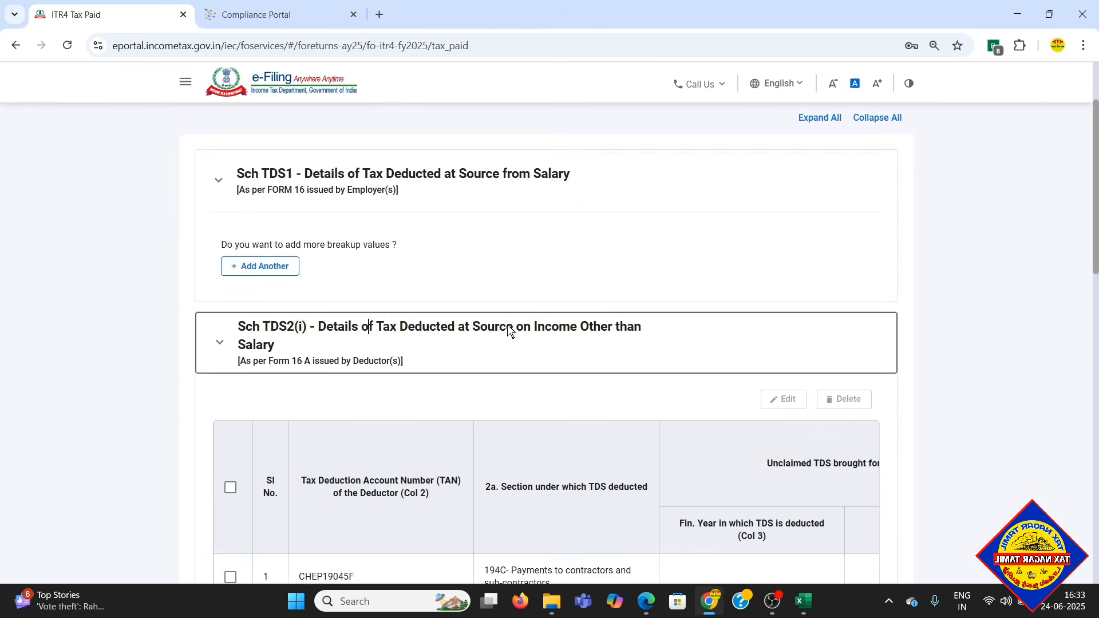
scroll(507, 325, "down", 7)
scroll(493, 456, "down", 2)
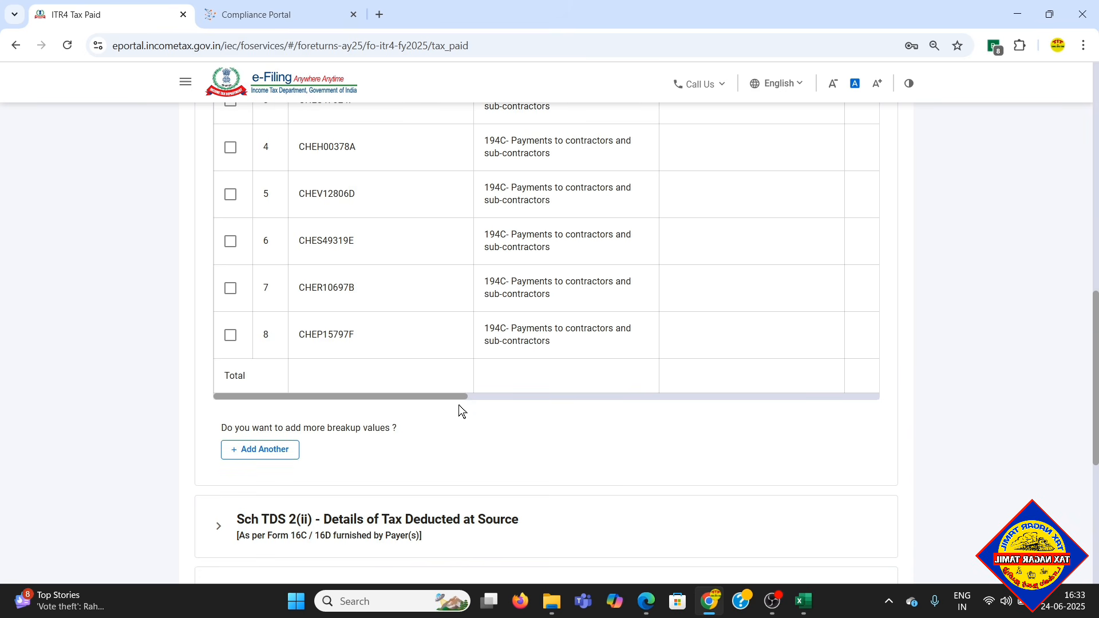
left_click_drag(486, 397, 919, 394)
scroll(923, 394, "down", 2)
scroll(960, 386, "down", 4)
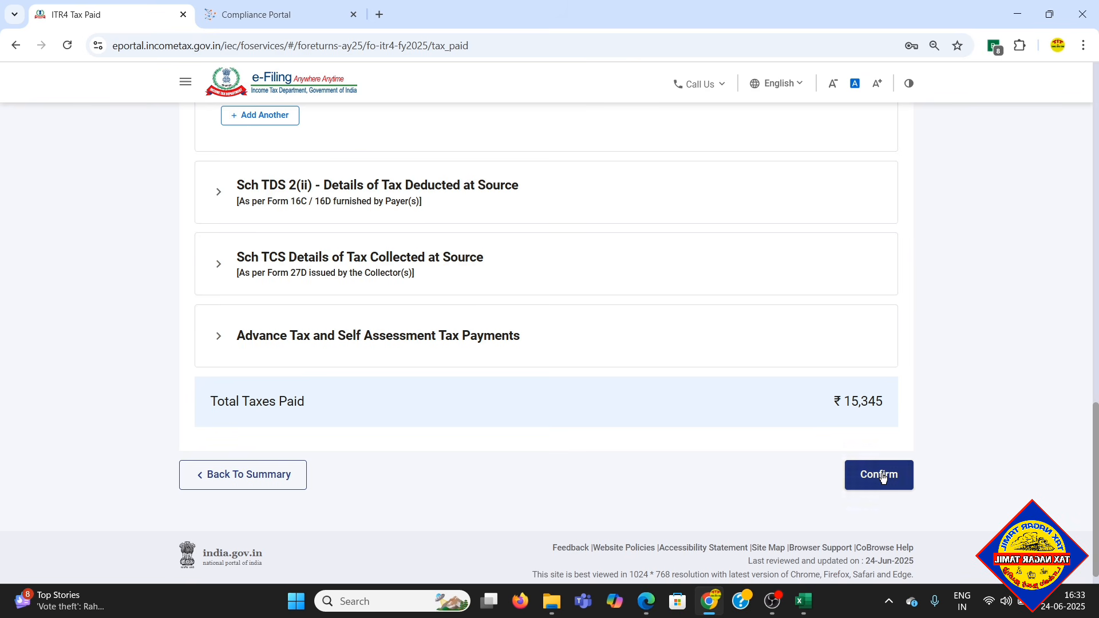
left_click(879, 475)
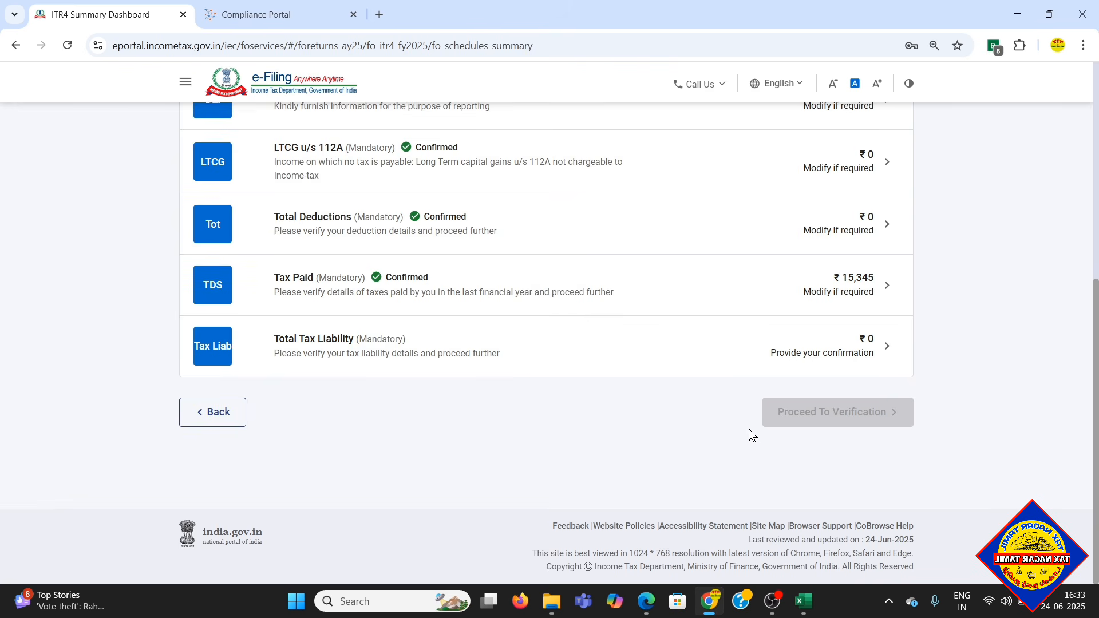
- Open the Total Tax Liability schedule, check the computation of income, tax, interest and fees, and confirm it
scroll(482, 381, "up", 2)
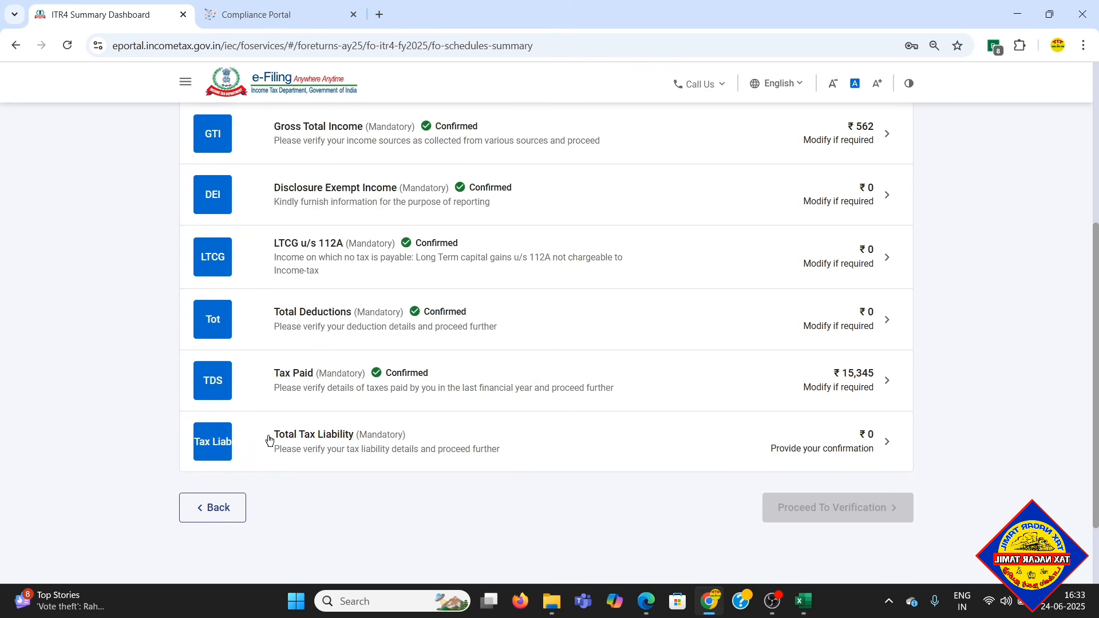
left_click(547, 445)
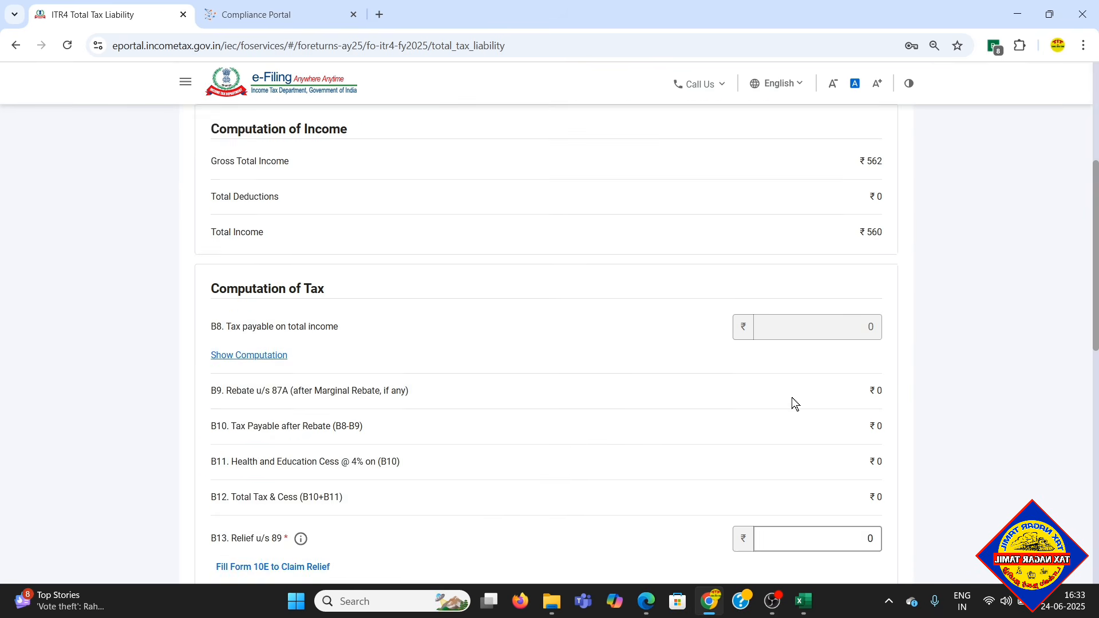
scroll(843, 355, "down", 3)
scroll(845, 363, "down", 10)
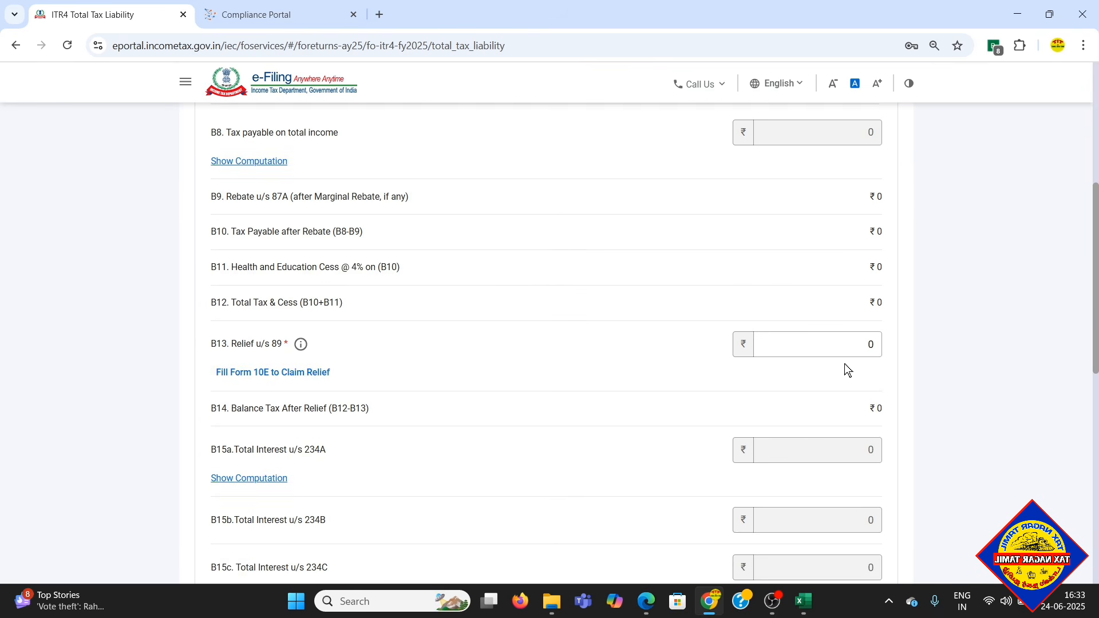
scroll(845, 371, "down", 2)
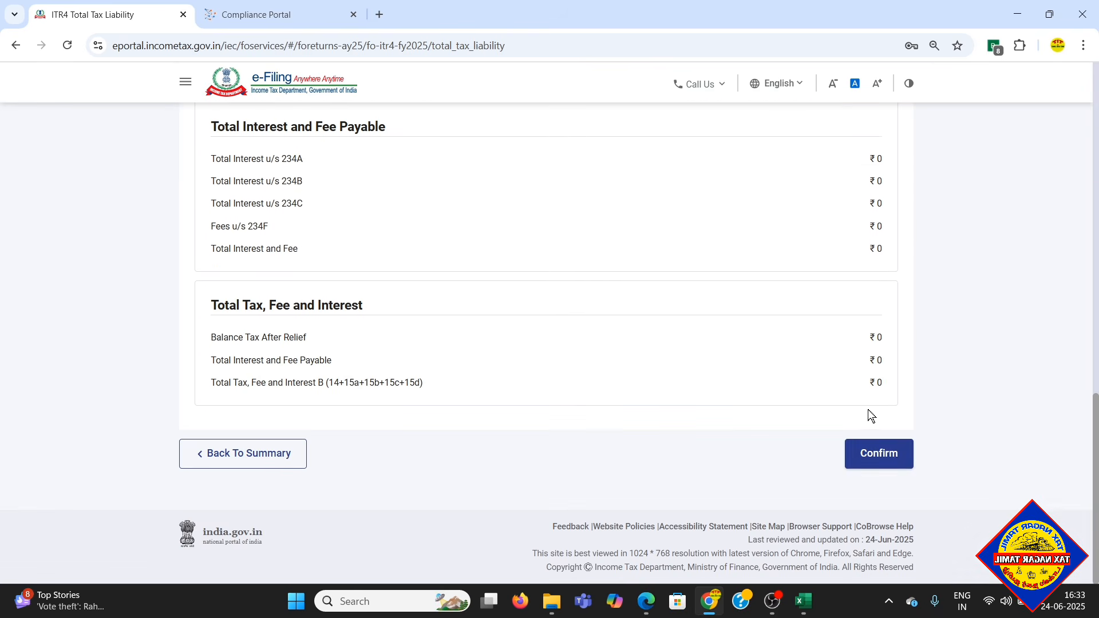
left_click(884, 457)
scroll(966, 378, "up", 3)
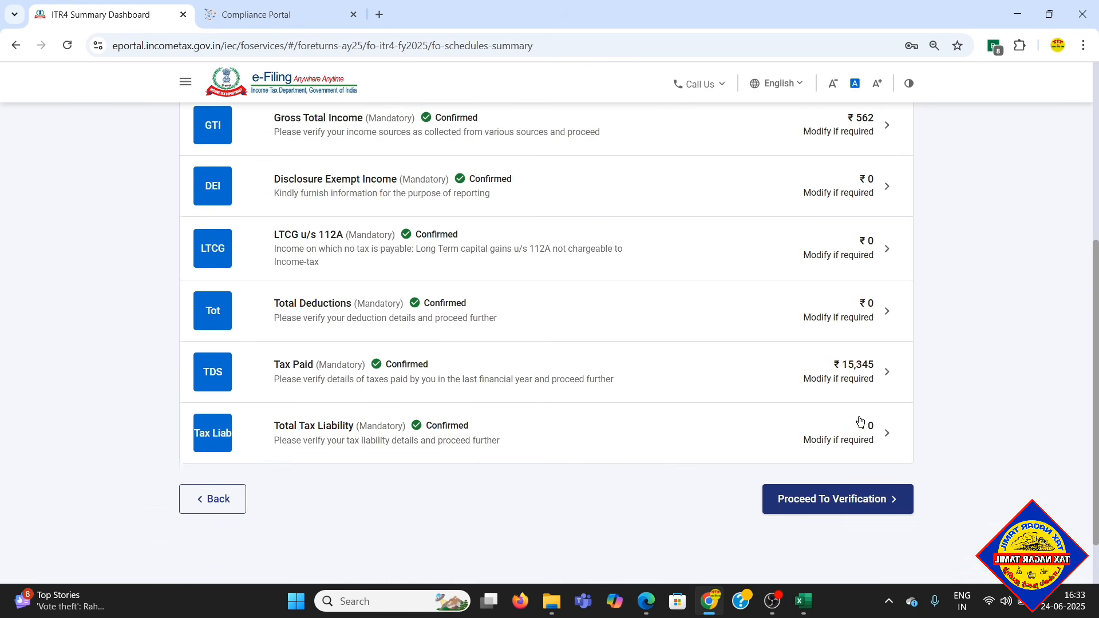
scroll(966, 379, "down", 1)
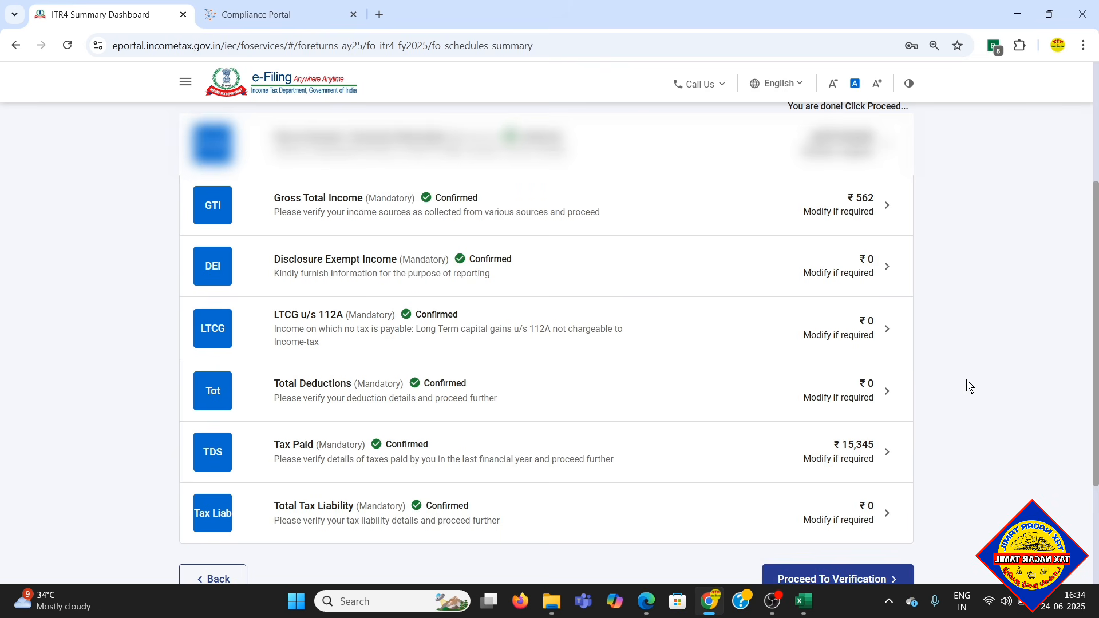
scroll(966, 379, "down", 1)
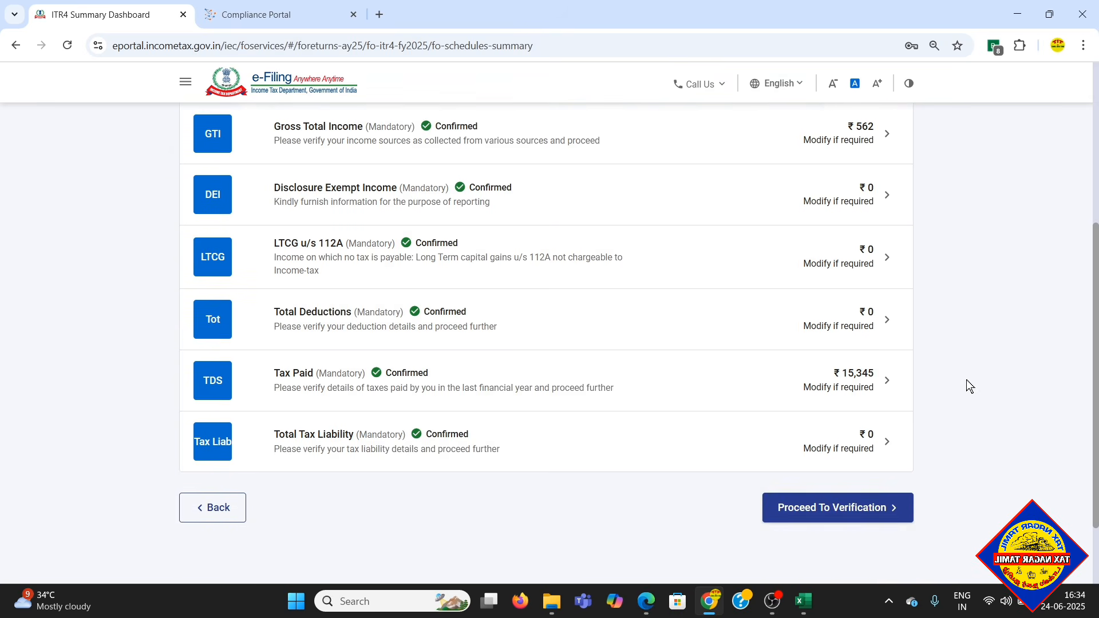
scroll(966, 379, "up", 1)
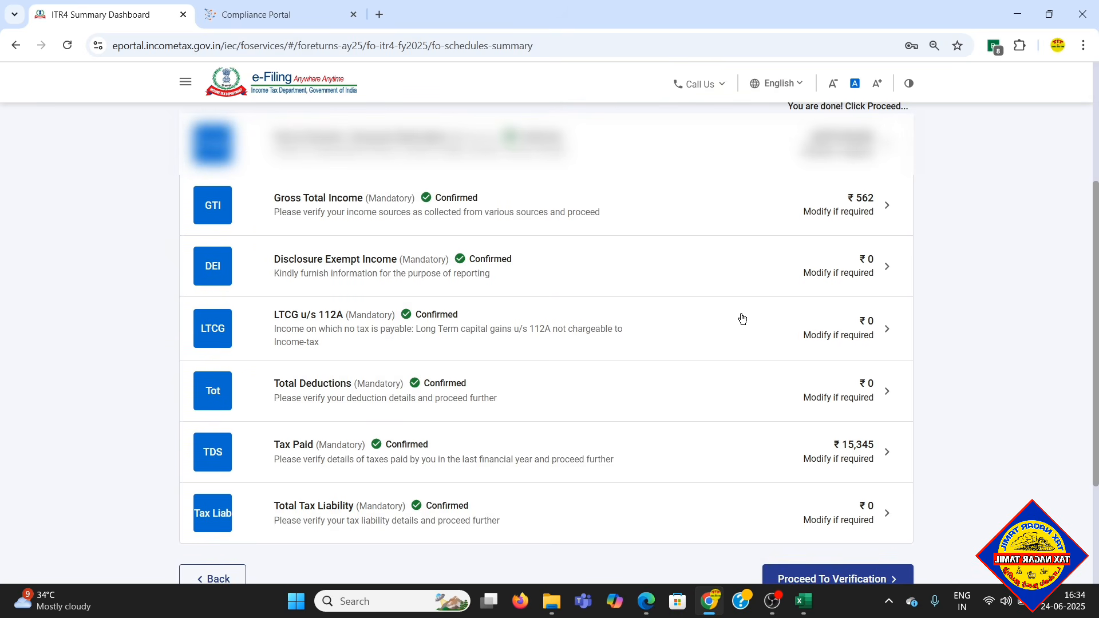
- Proceed to verification and check the tax summary's calculations of taxable income, tax payable, tax paid and refund
scroll(794, 388, "down", 2)
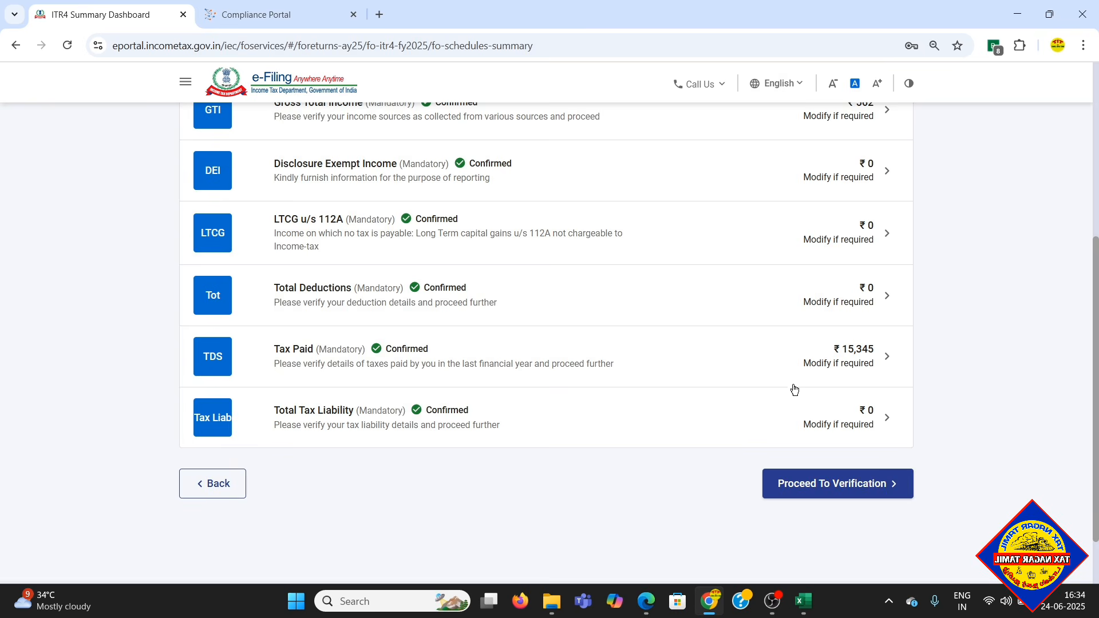
left_click(836, 486)
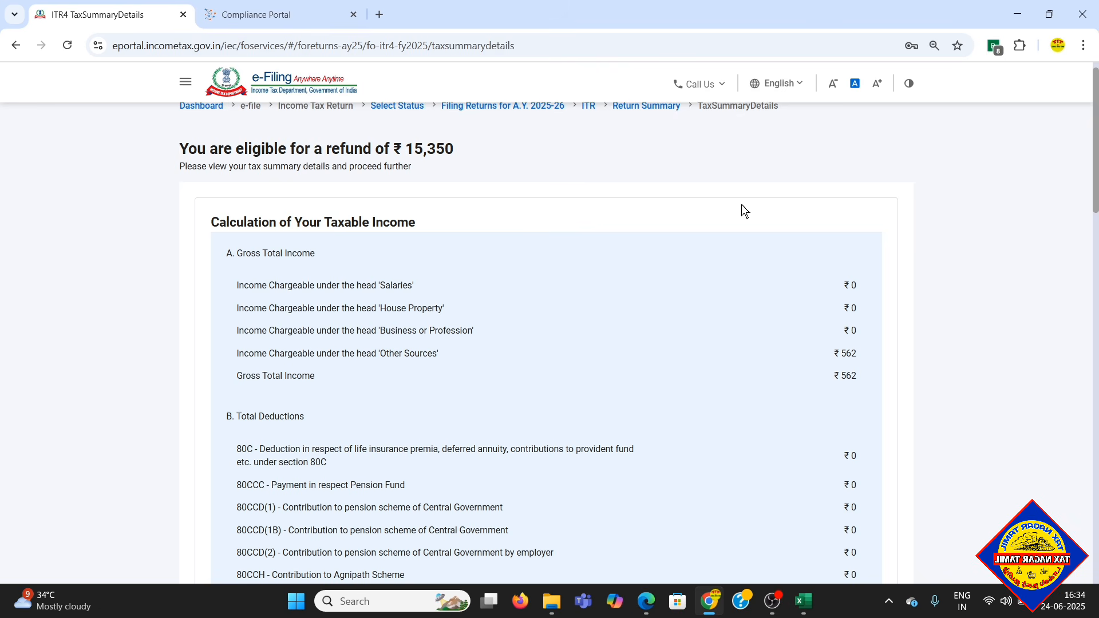
scroll(767, 210, "down", 4)
scroll(769, 211, "down", 5)
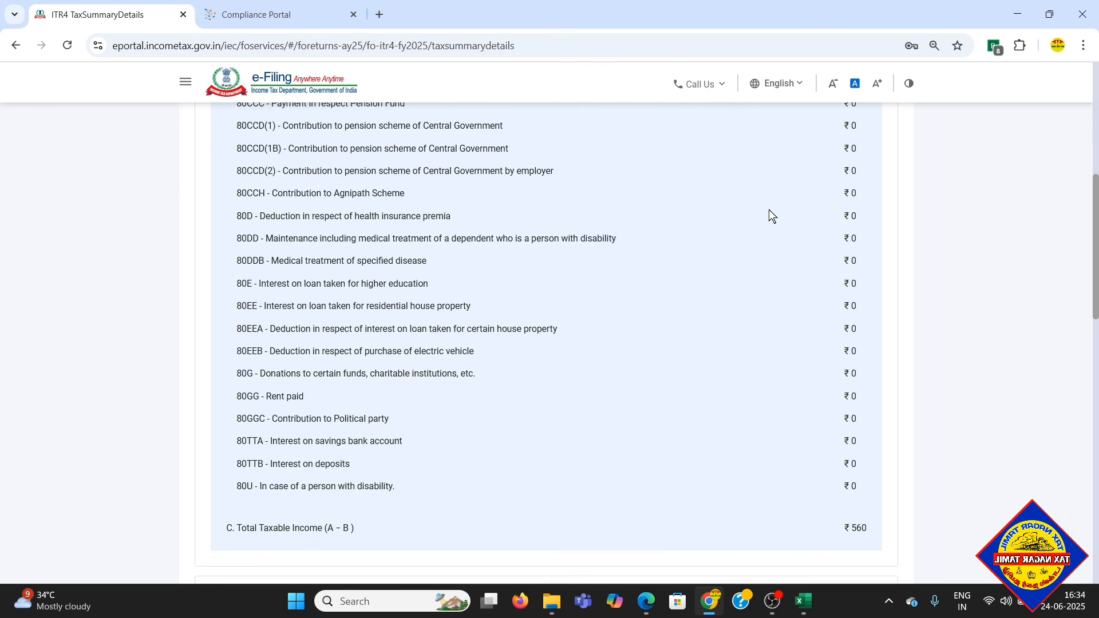
scroll(873, 253, "down", 2)
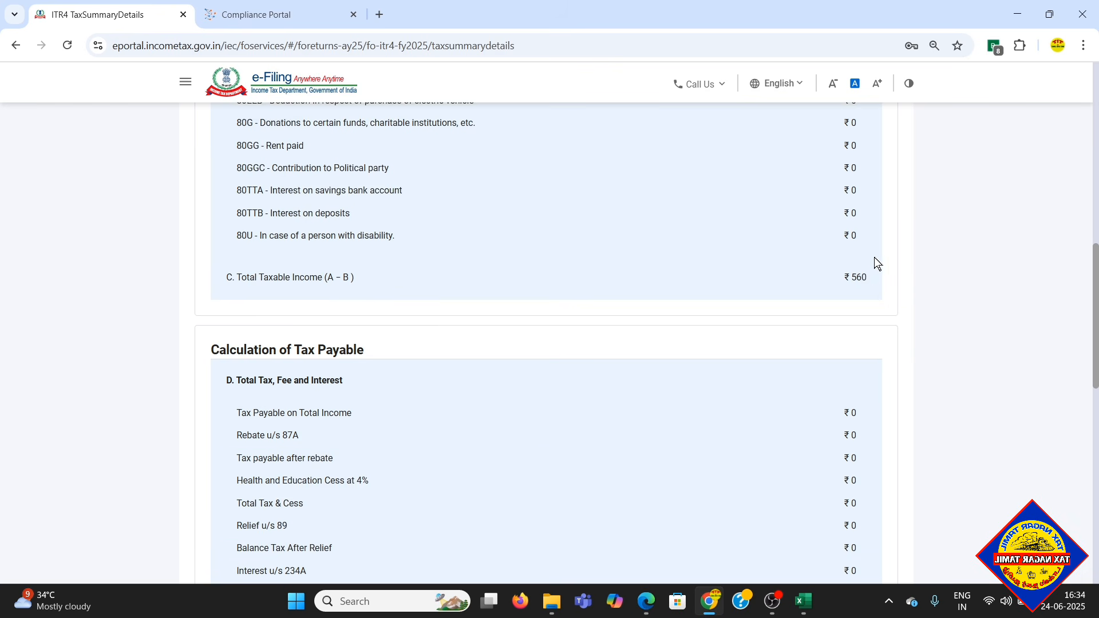
scroll(864, 267, "up", 2)
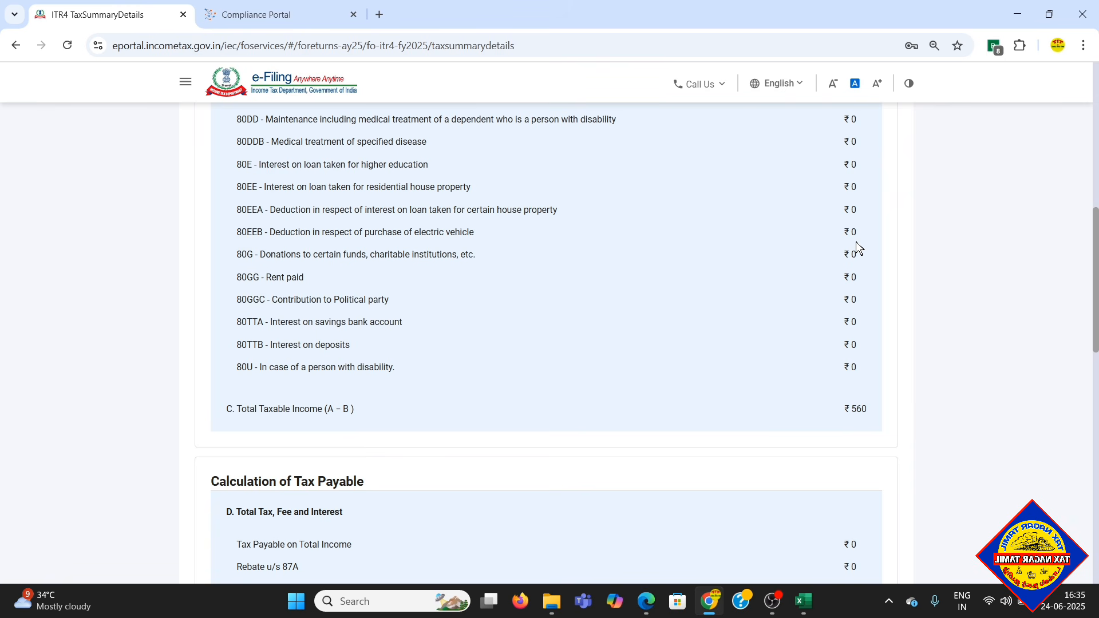
scroll(862, 246, "down", 8)
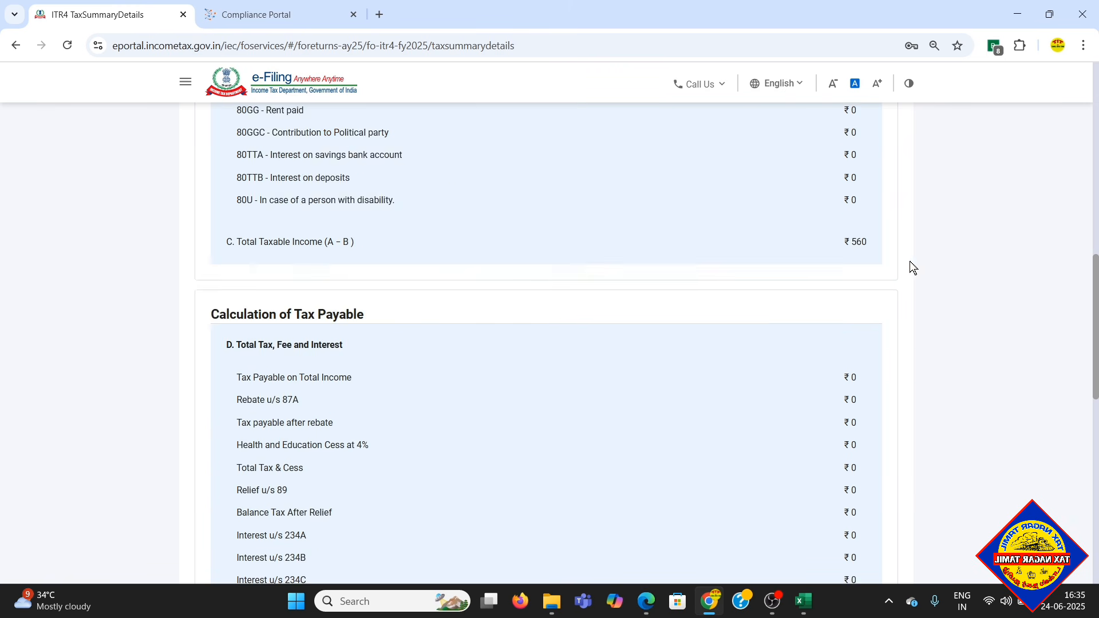
scroll(892, 274, "down", 7)
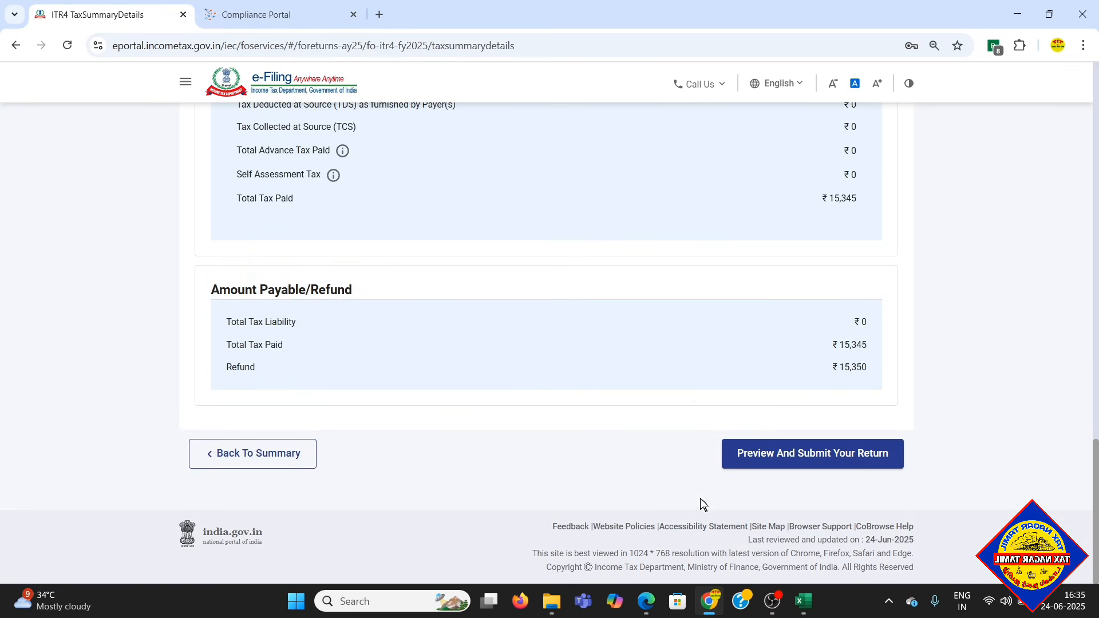
- Open the preview and submission page for the return, review the declaration details and tick the declaration
left_click(845, 457)
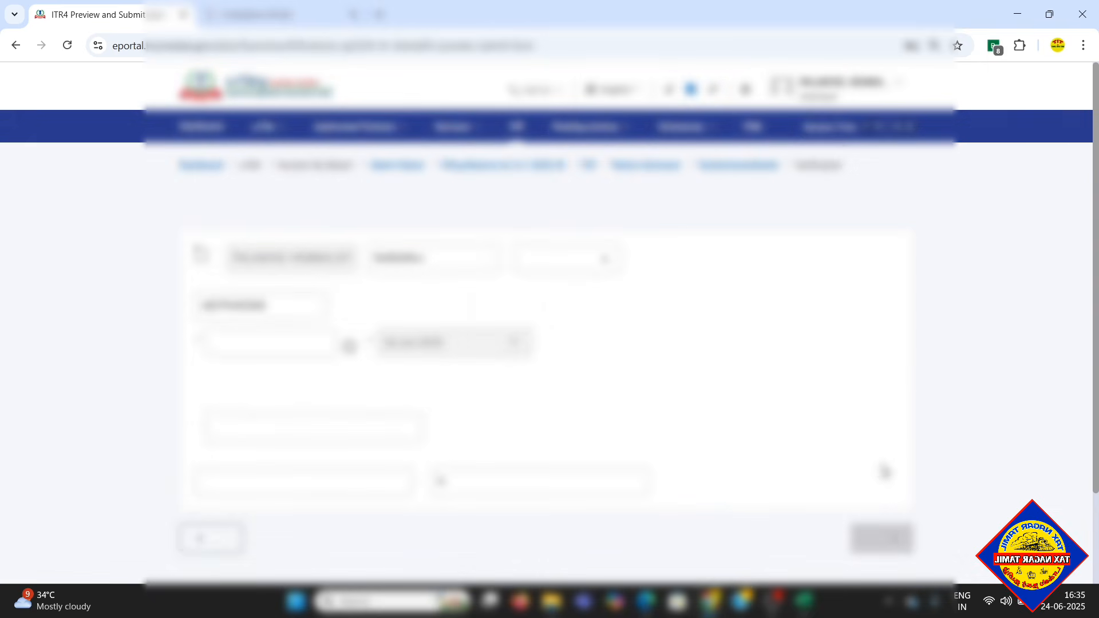
scroll(888, 409, "down", 1)
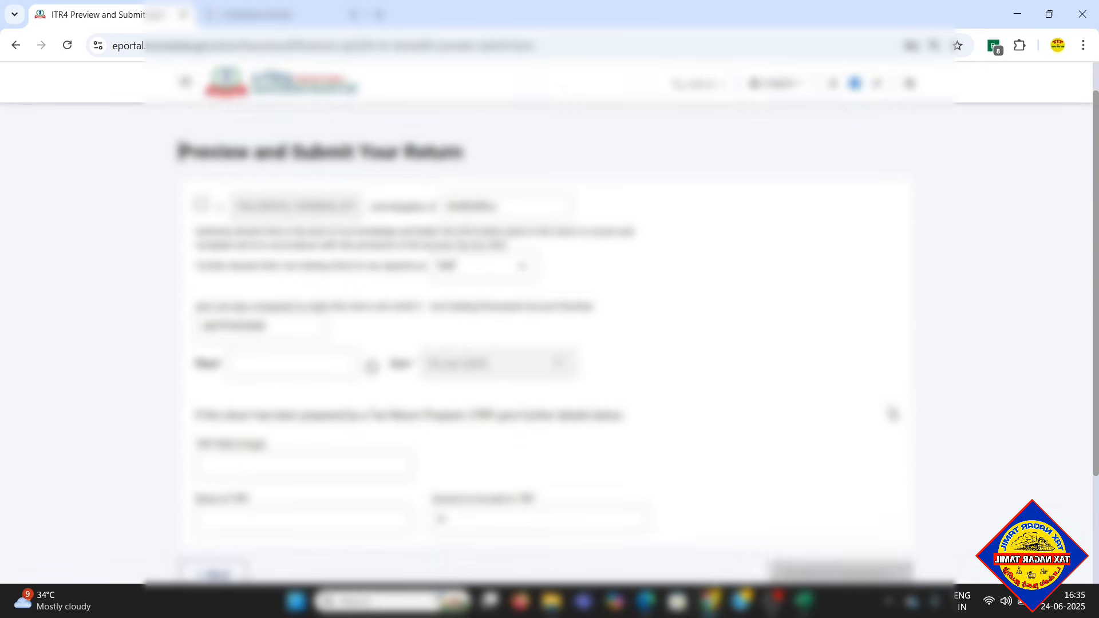
scroll(889, 409, "up", 1)
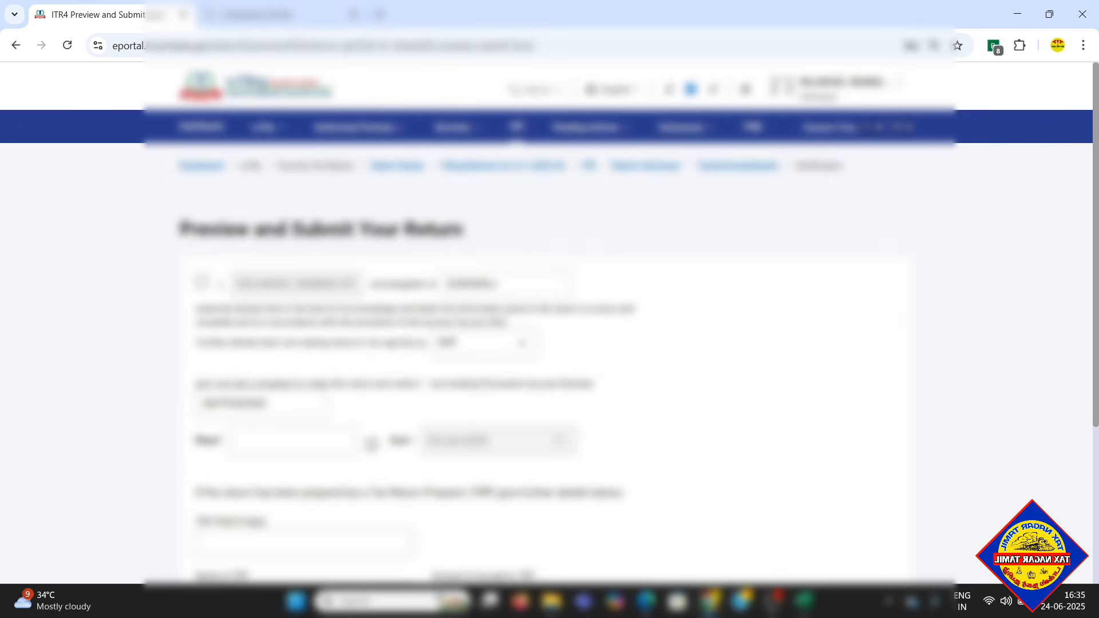
scroll(402, 338, "down", 3)
scroll(401, 329, "up", 2)
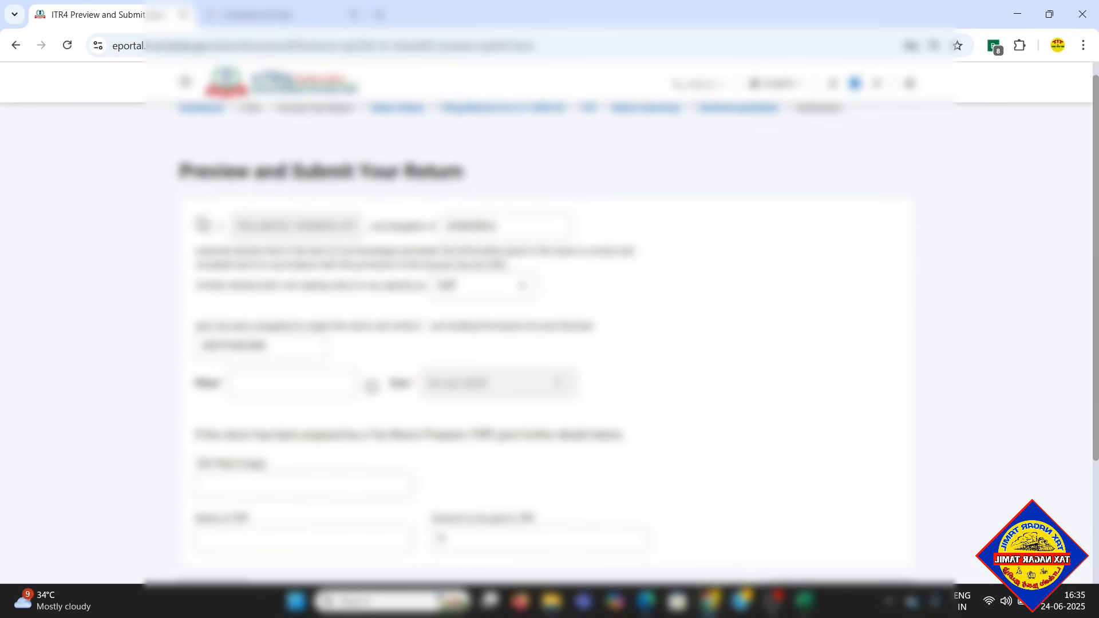
left_click(201, 223)
scroll(368, 245, "down", 3)
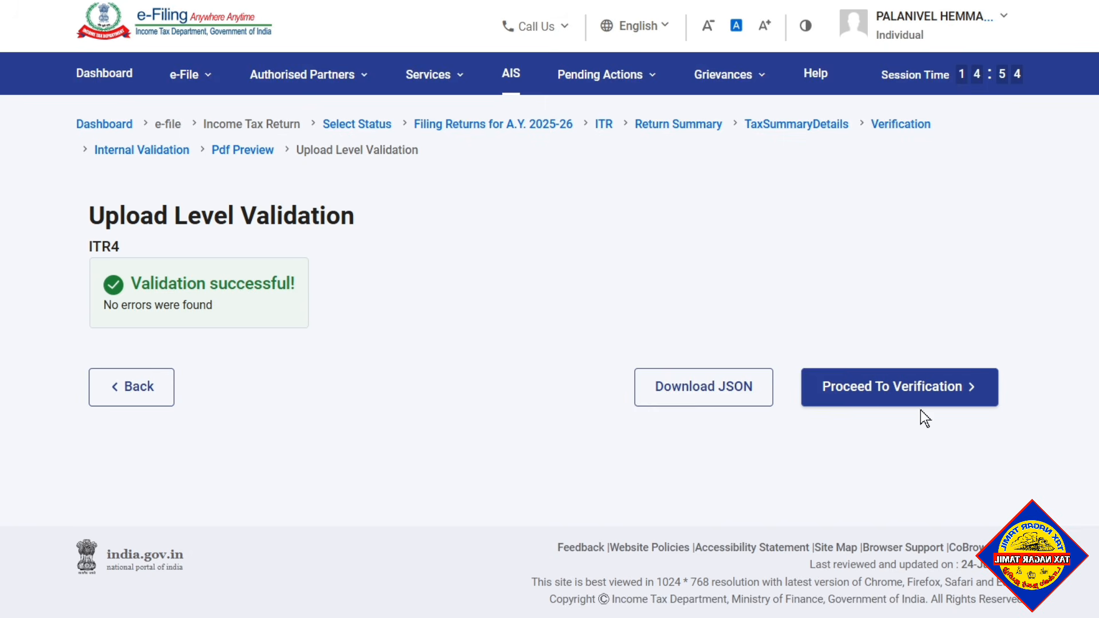
- Proceed to verification of the validated return and continue with E-Verify Now as the verification method
left_click(920, 389)
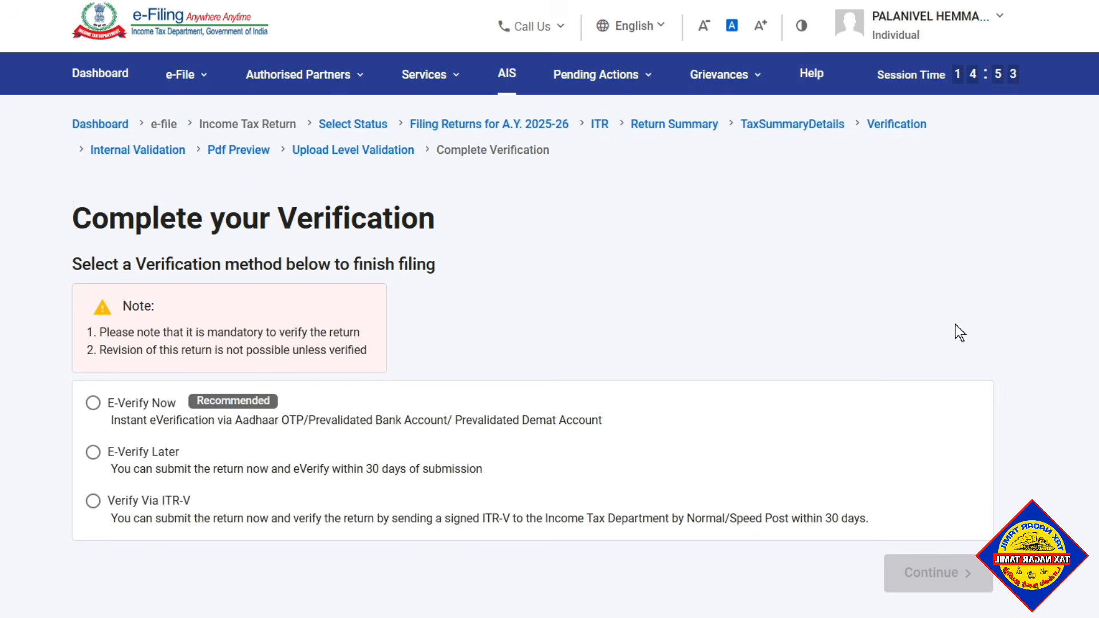
scroll(342, 337, "down", 2)
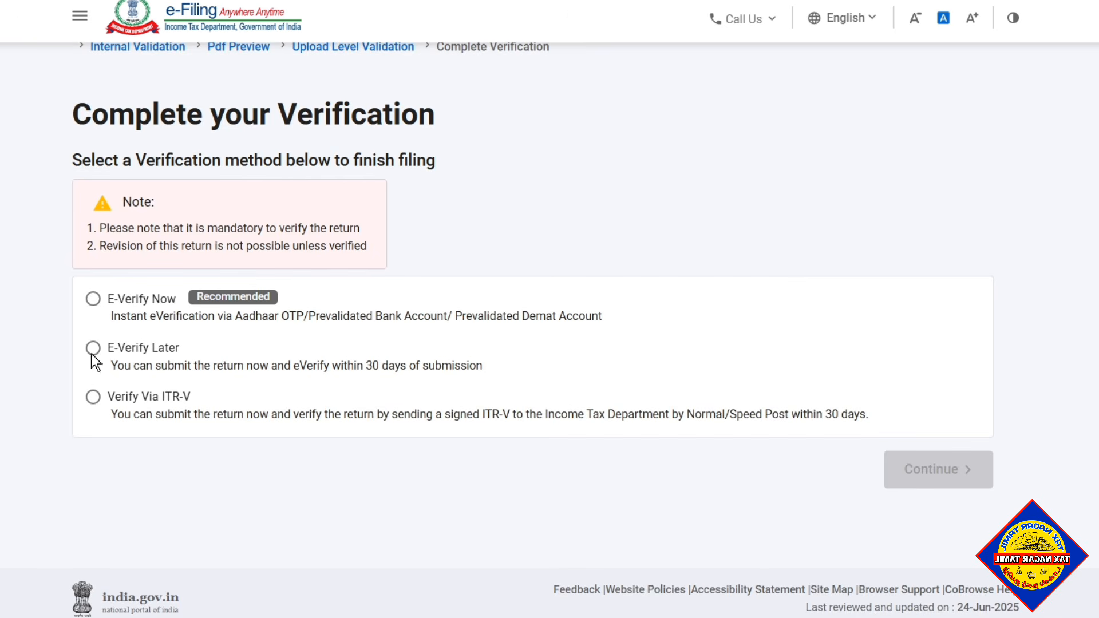
left_click(93, 302)
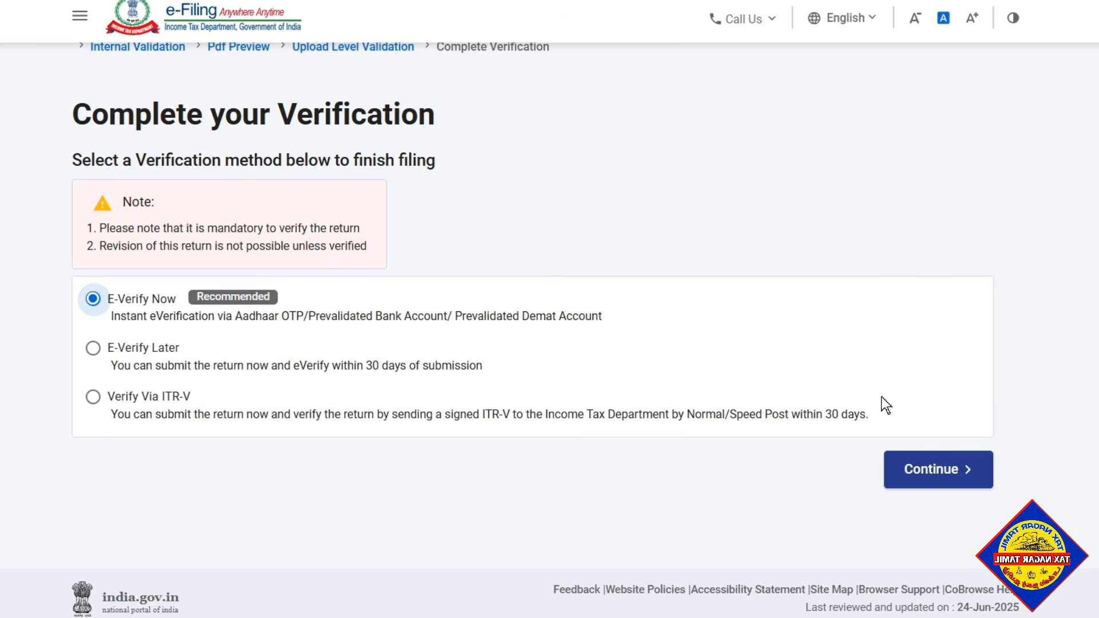
left_click(971, 471)
- Choose to e-verify the return using an OTP on the mobile number registered with Aadhaar
scroll(959, 373, "down", 1)
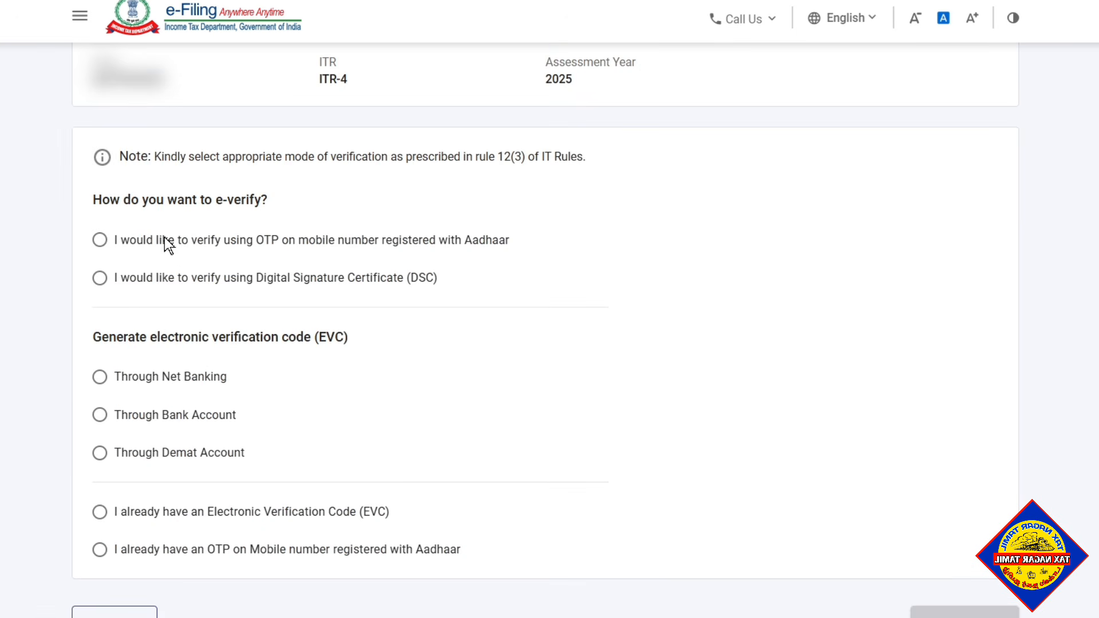
left_click(99, 240)
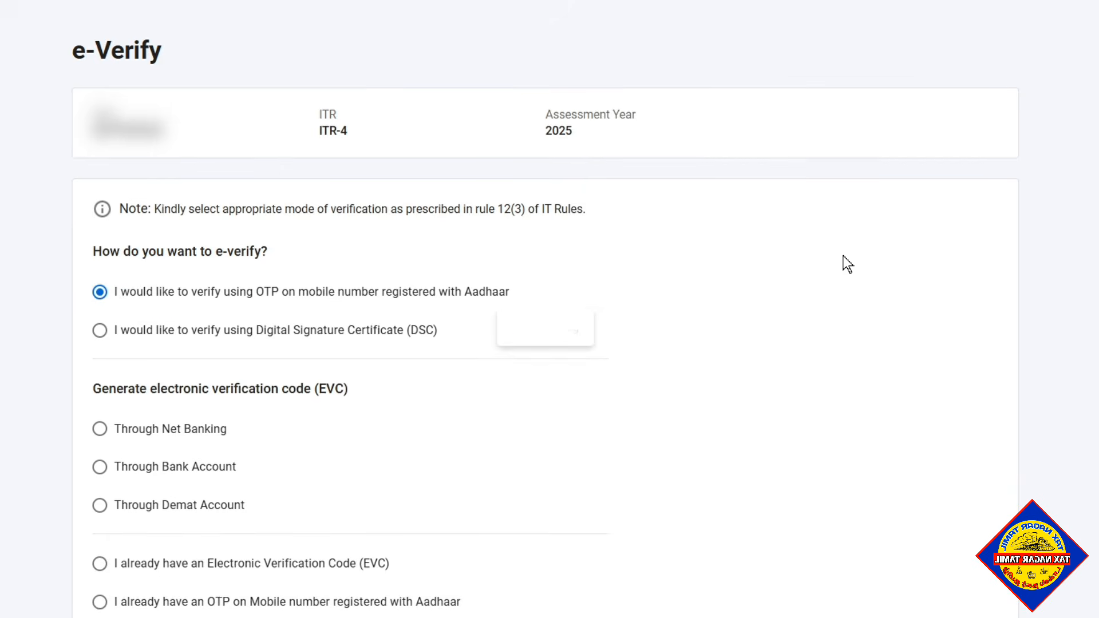
scroll(916, 269, "down", 1)
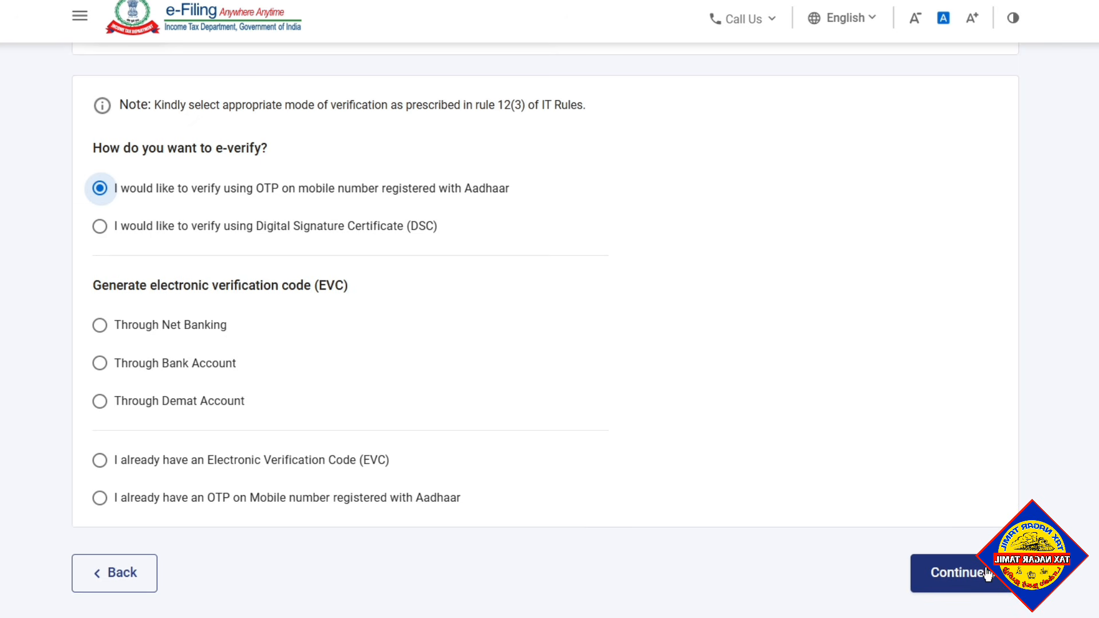